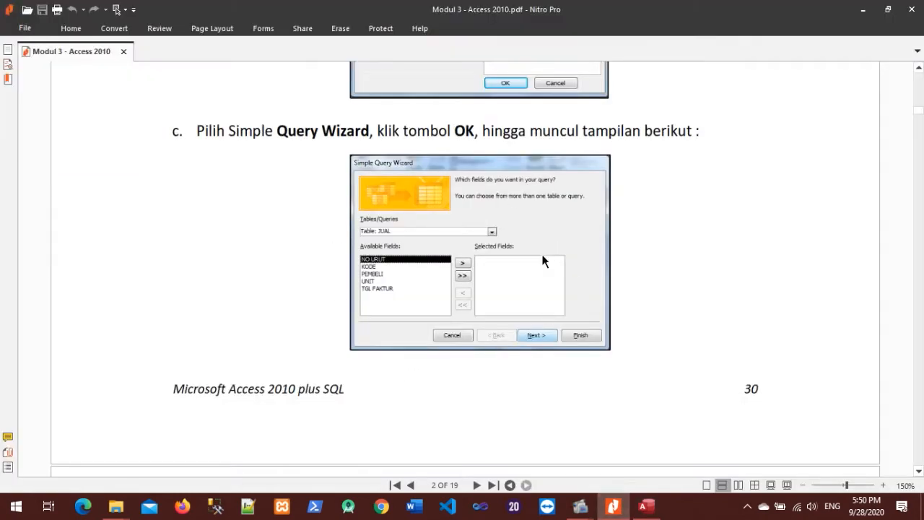
# Read the module's field-selection instructions, switch to Access and choose Table: MOBIL as the source in the Simple Query Wizard.
pyautogui.scroll(-8, 534, 282)
pyautogui.scroll(-2, 517, 294)
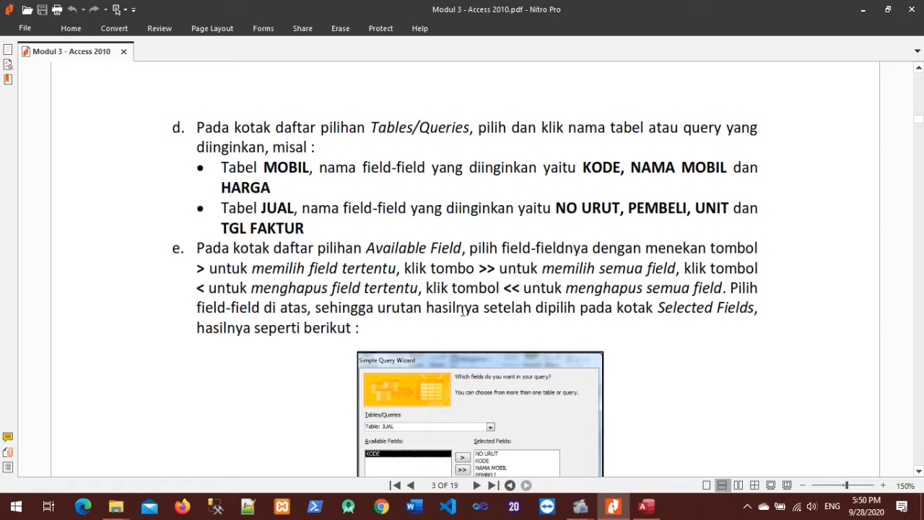
pyautogui.scroll(-2, 513, 296)
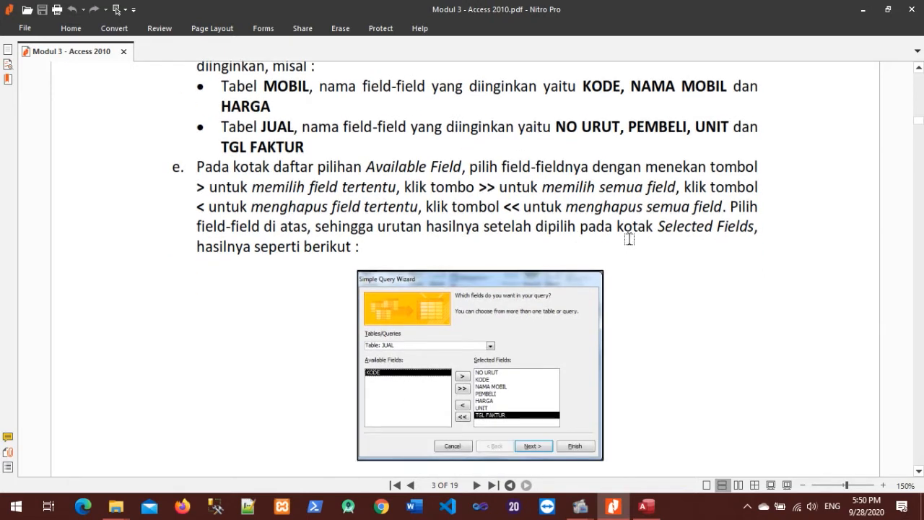
pyautogui.click(651, 498)
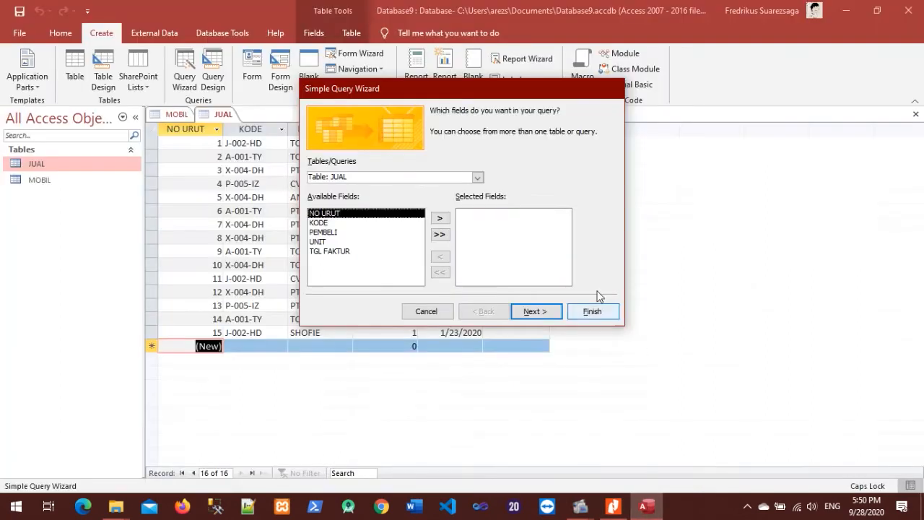
pyautogui.click(477, 177)
pyautogui.click(465, 198)
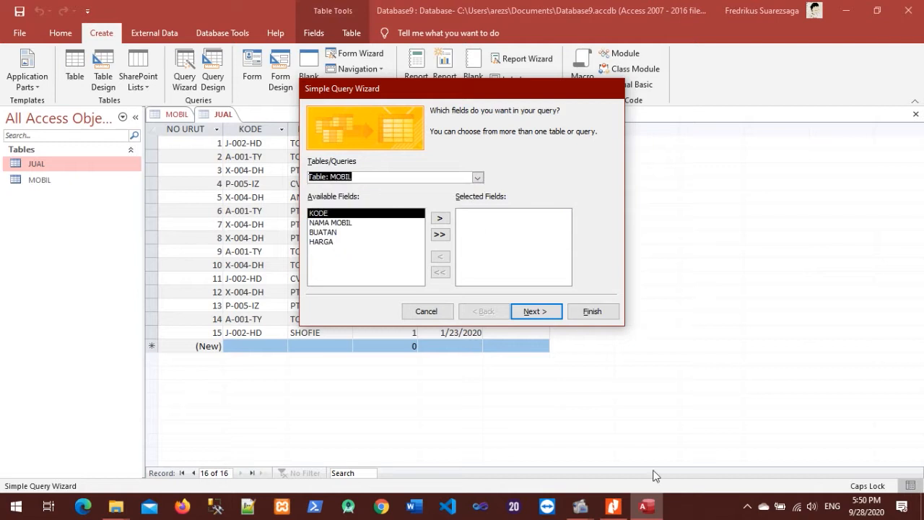
# Check the required MOBIL fields in the Nitro Pro module, and add KODE, NAMA MOBIL and HARGA to the query in Access.
pyautogui.click(613, 506)
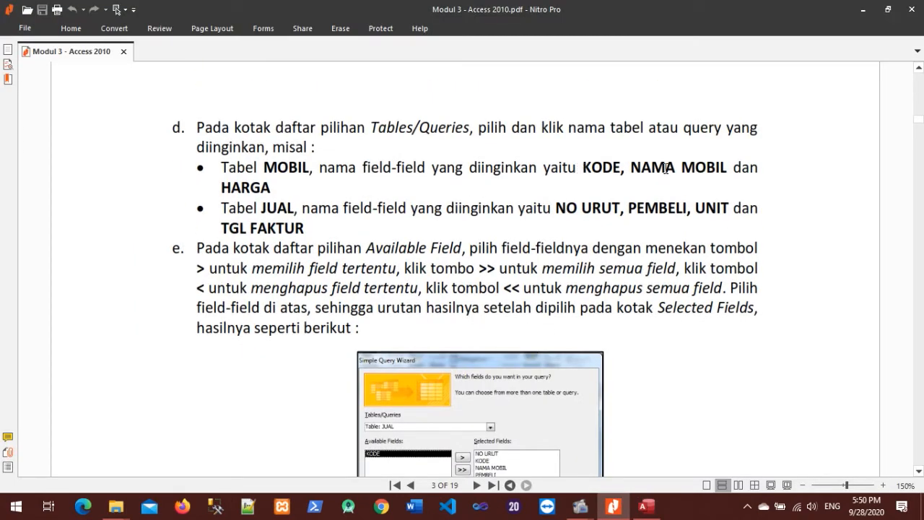
pyautogui.click(646, 506)
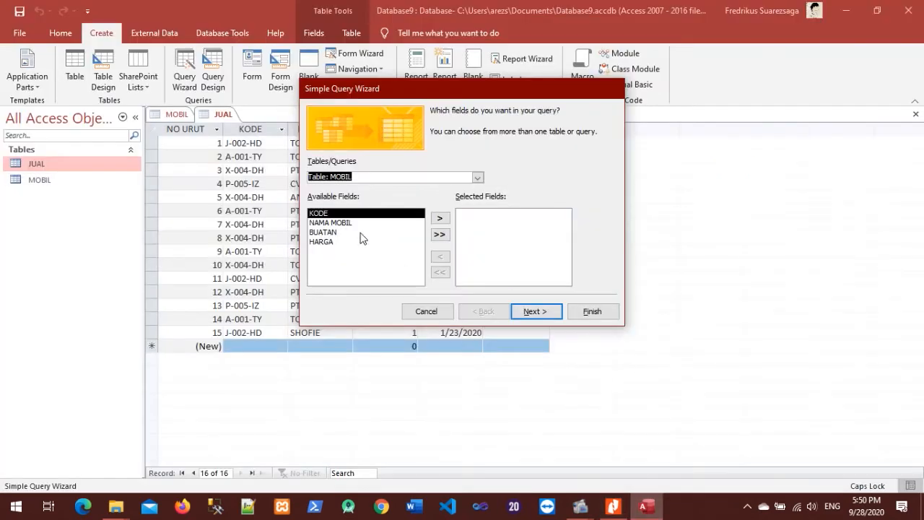
pyautogui.click(439, 218)
pyautogui.click(442, 219)
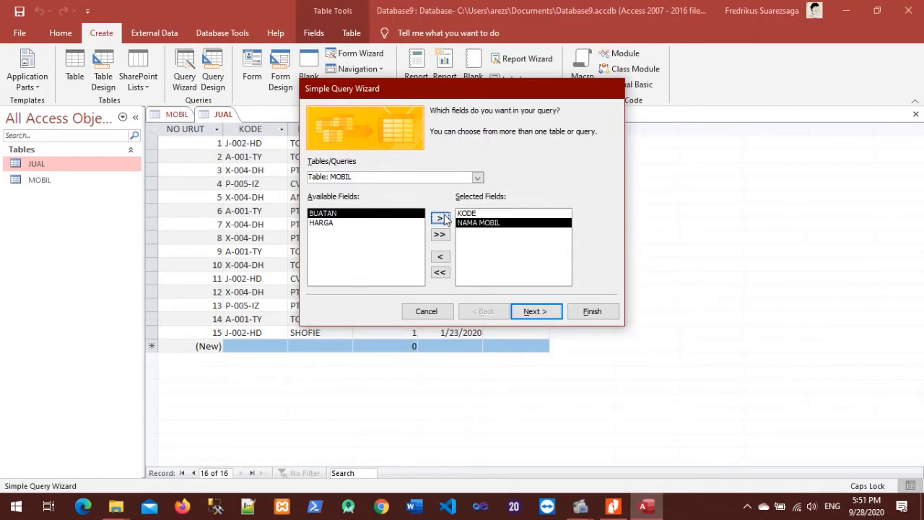
pyautogui.click(374, 223)
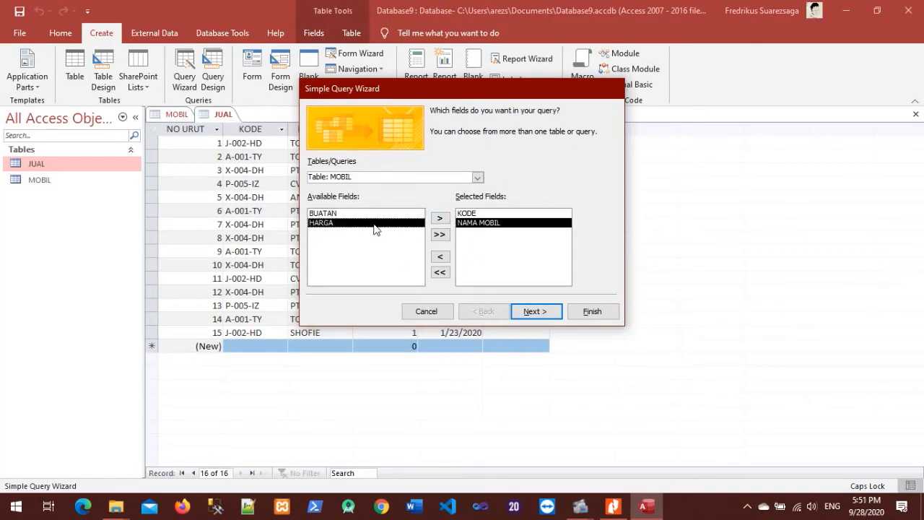
pyautogui.click(440, 218)
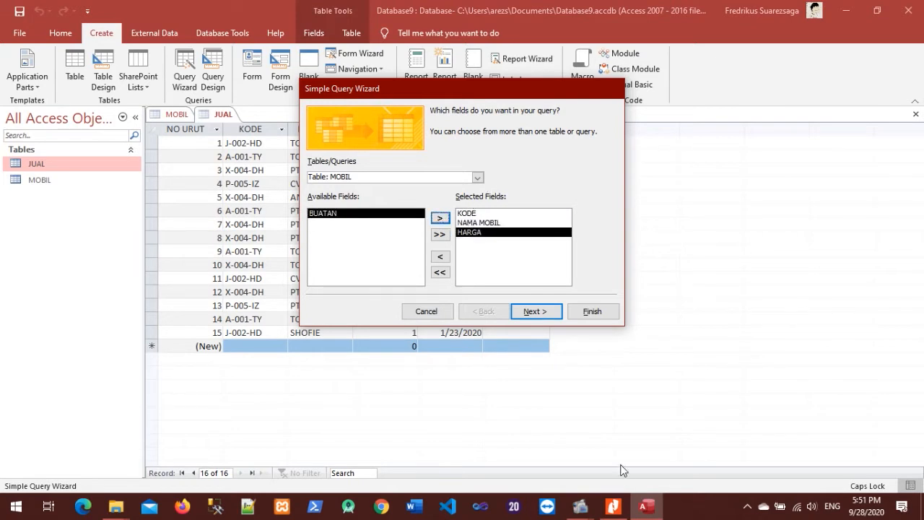
# Check the required JUAL fields in the Nitro Pro module, and set the wizard's source in Access to Table: JUAL.
pyautogui.click(612, 506)
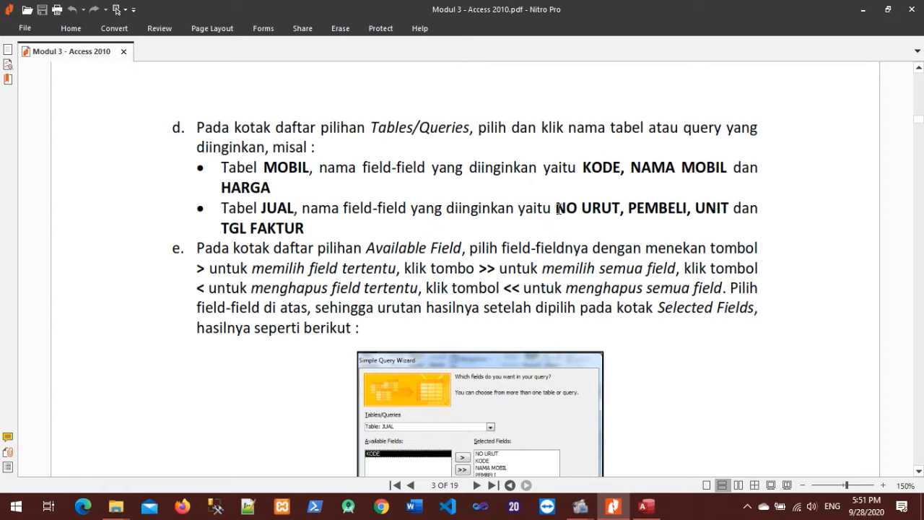
pyautogui.scroll(-1, 557, 209)
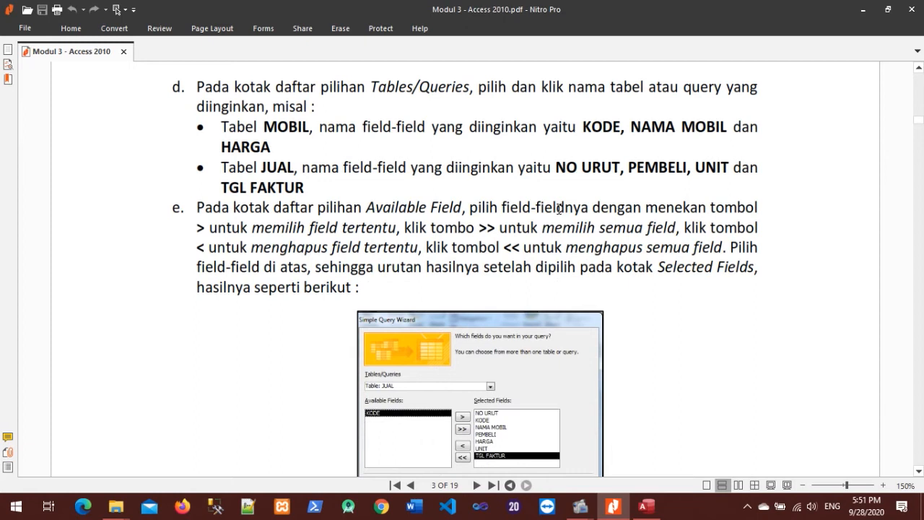
pyautogui.click(646, 506)
pyautogui.click(477, 177)
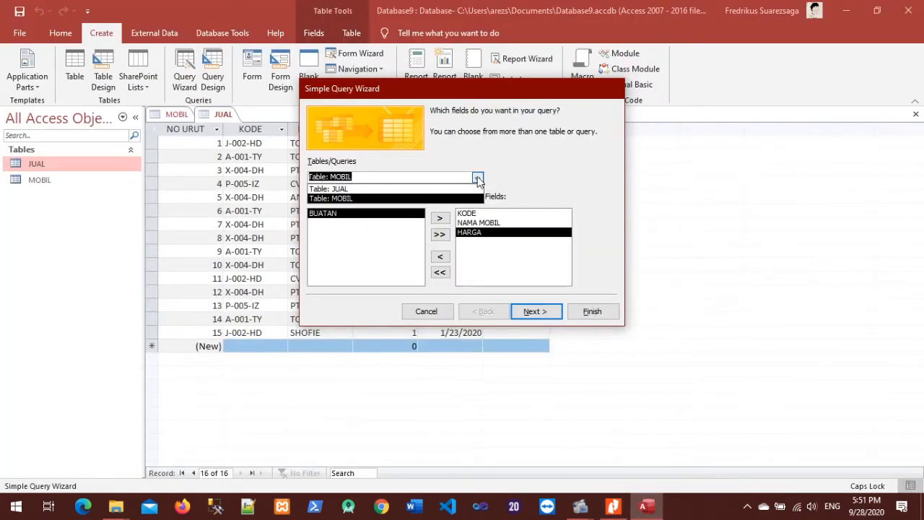
pyautogui.click(467, 190)
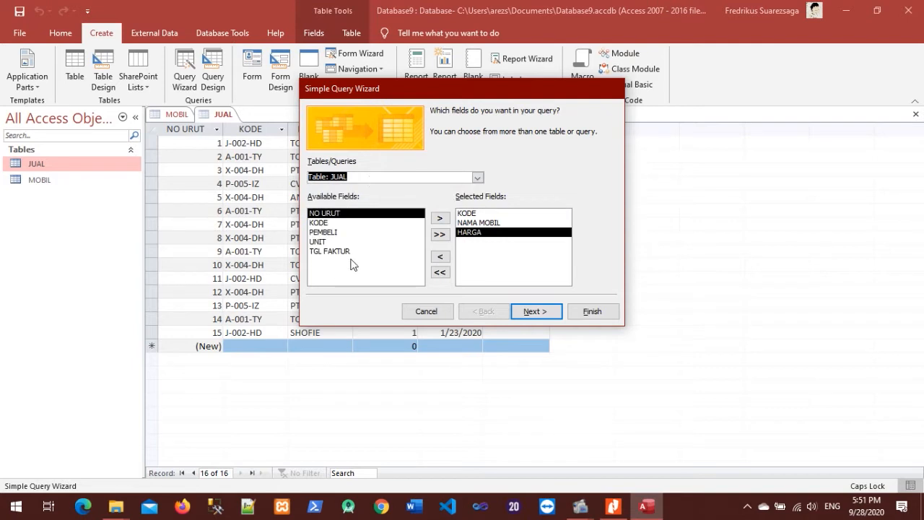
# Add the JUAL fields NO URUT, PEMBELI, UNIT and TGL FAKTUR to the query's selected fields.
pyautogui.click(439, 217)
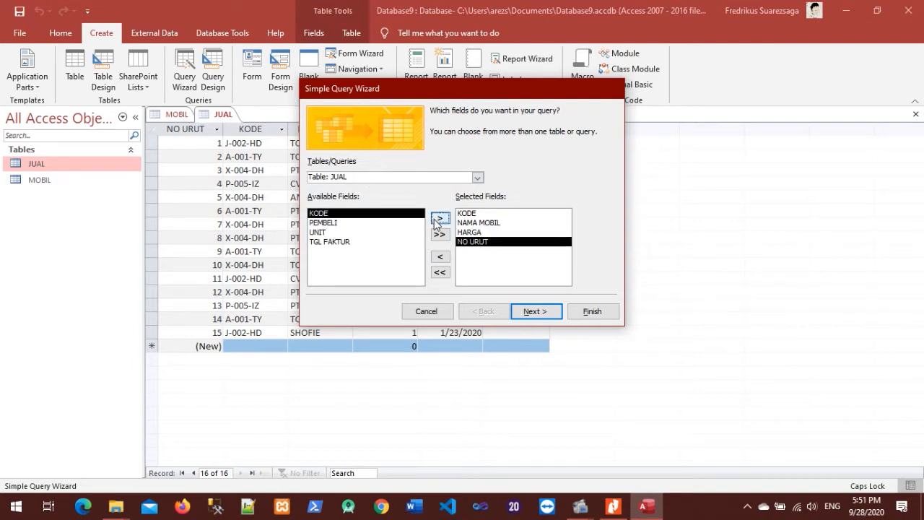
pyautogui.click(614, 512)
pyautogui.click(614, 514)
pyautogui.click(375, 223)
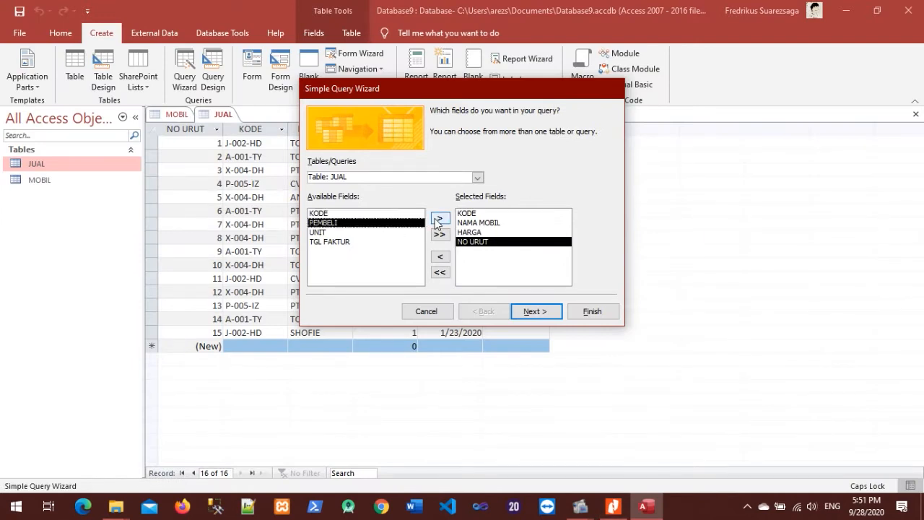
pyautogui.click(440, 218)
pyautogui.click(441, 218)
pyautogui.click(440, 218)
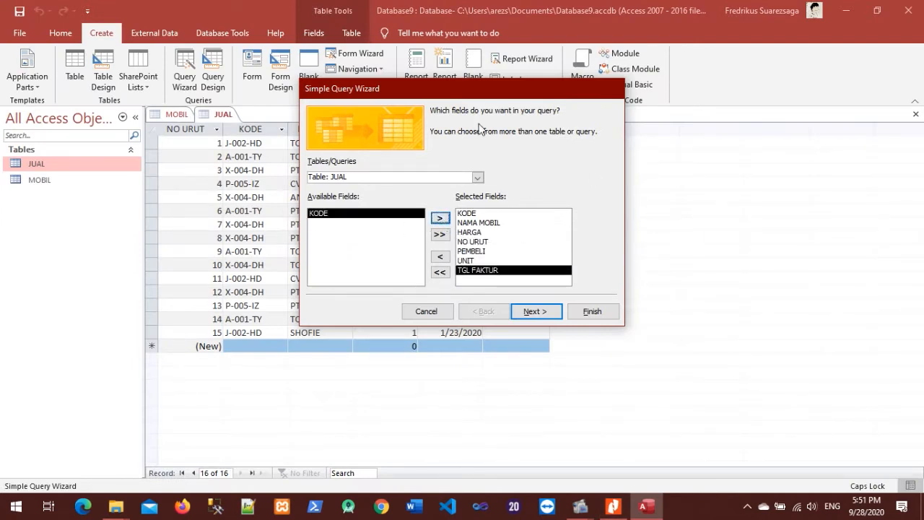
pyautogui.click(515, 251)
pyautogui.click(514, 269)
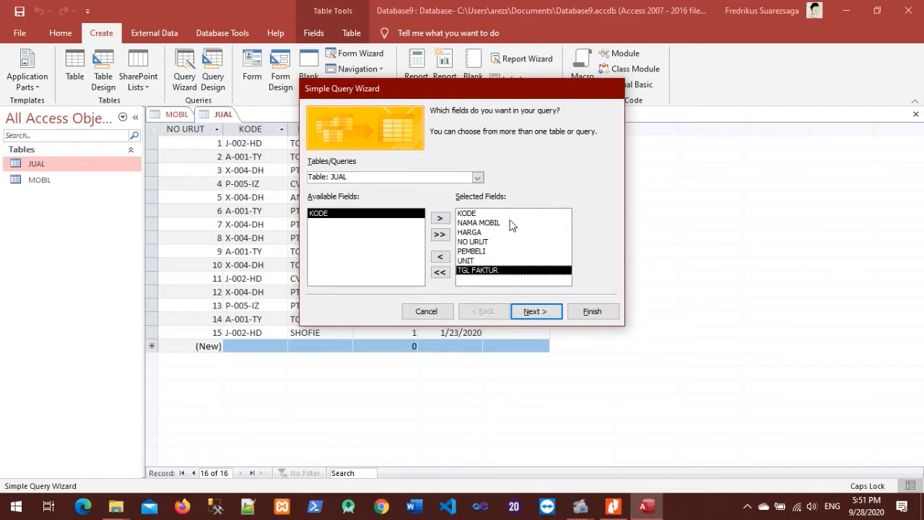
# Accept the selected fields, read the query-type instructions in the Nitro Pro module, and proceed in Access with the Detail query option.
pyautogui.click(538, 312)
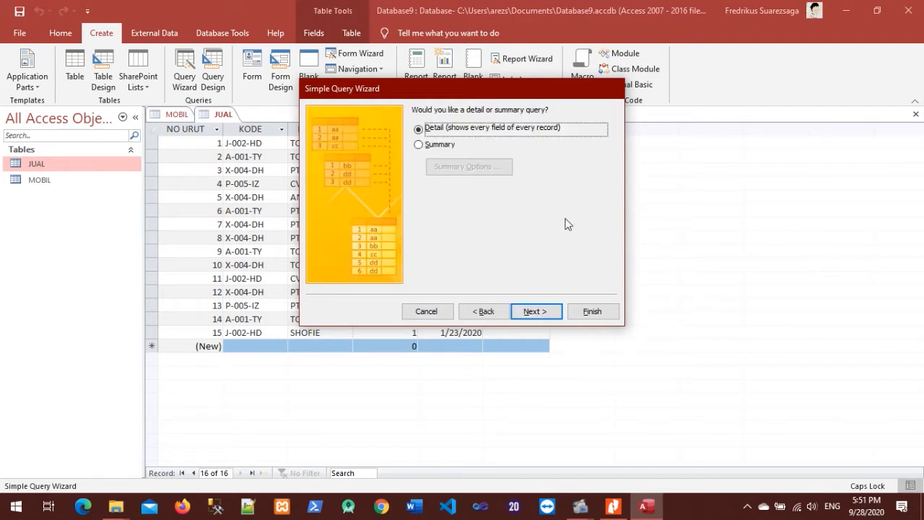
pyautogui.click(613, 506)
pyautogui.scroll(-5, 527, 269)
pyautogui.scroll(-4, 529, 278)
pyautogui.scroll(1, 450, 282)
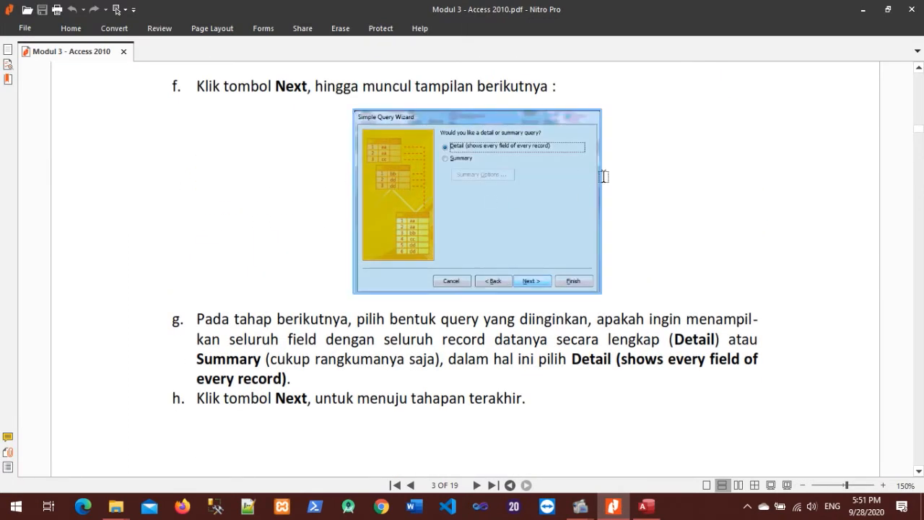
pyautogui.scroll(-1, 418, 321)
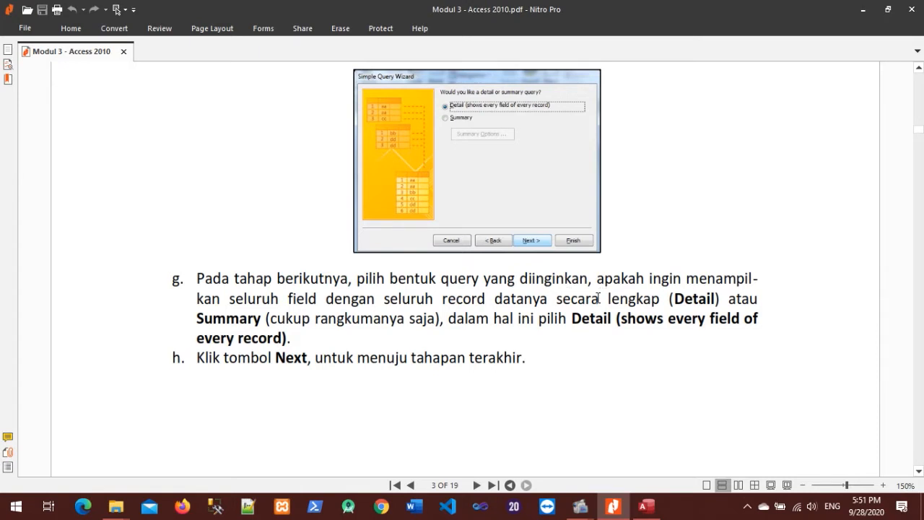
pyautogui.click(646, 505)
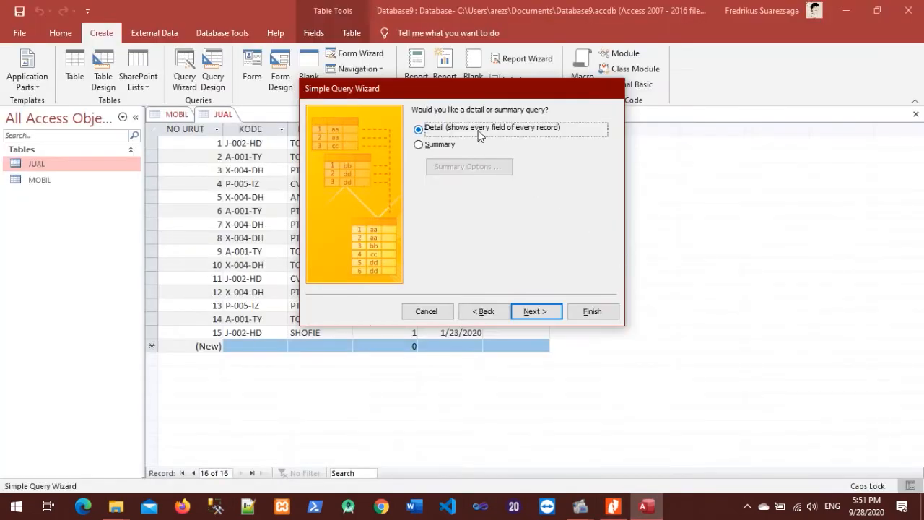
pyautogui.click(546, 318)
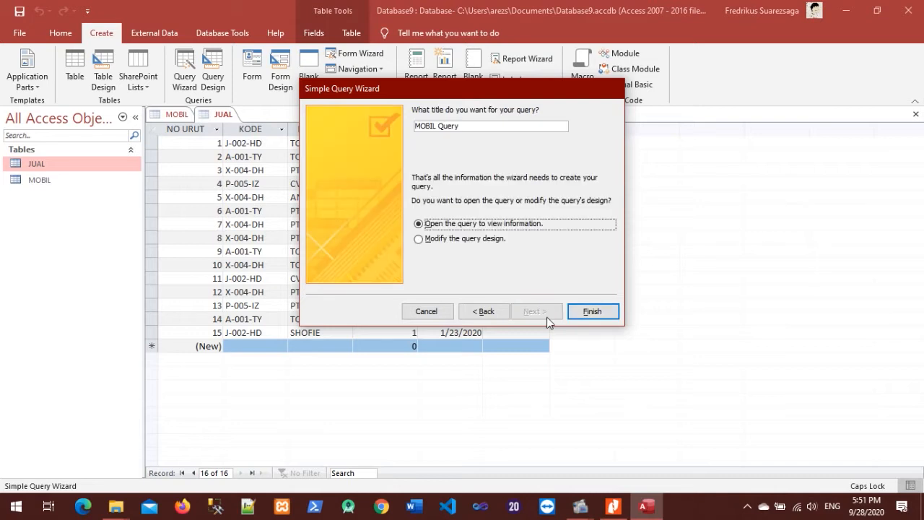
# Replace the suggested query title with QUERY-1.
pyautogui.click(475, 128)
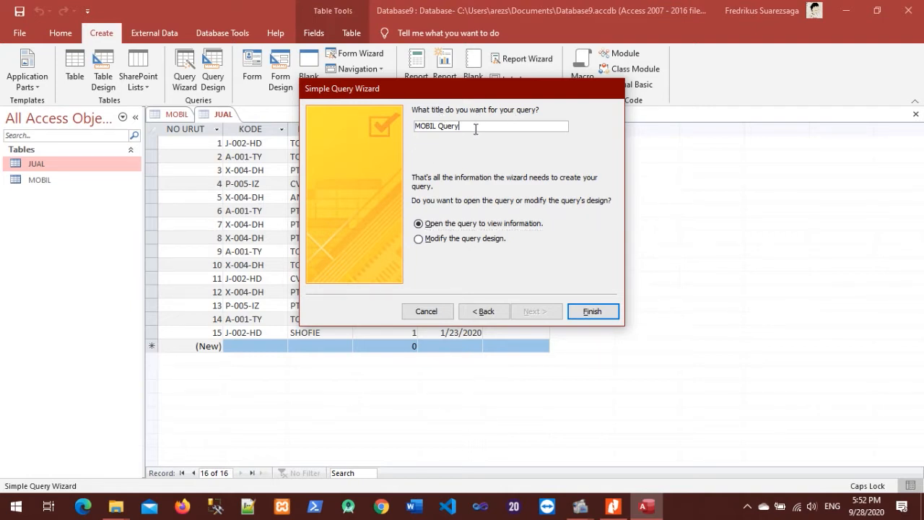
pyautogui.moveTo(487, 127); pyautogui.dragTo(344, 127)
pyautogui.write('E')
pyautogui.press('BackSpace')
pyautogui.write('QUERY-1')
# Review the title and finishing instructions in the Nitro Pro module, and finish the wizard in Access, opening the query to view information.
pyautogui.click(613, 505)
pyautogui.scroll(-3, 516, 274)
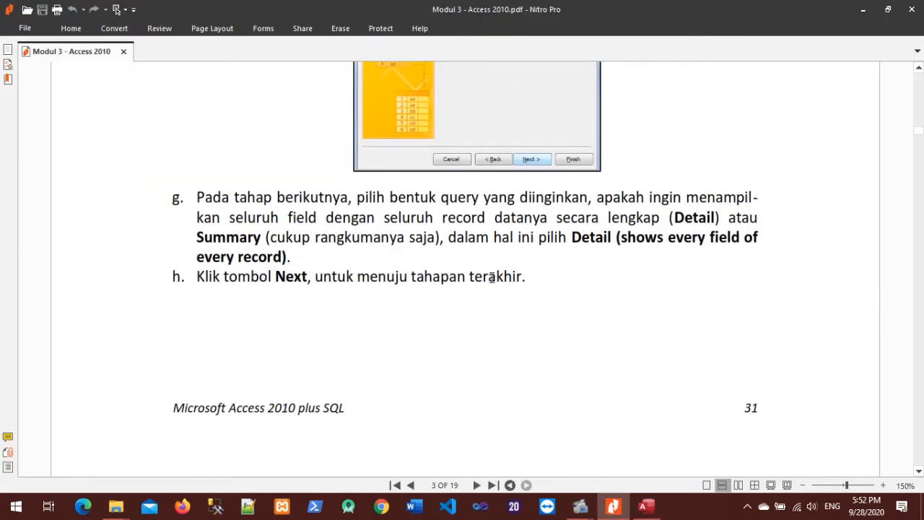
pyautogui.scroll(-15, 491, 278)
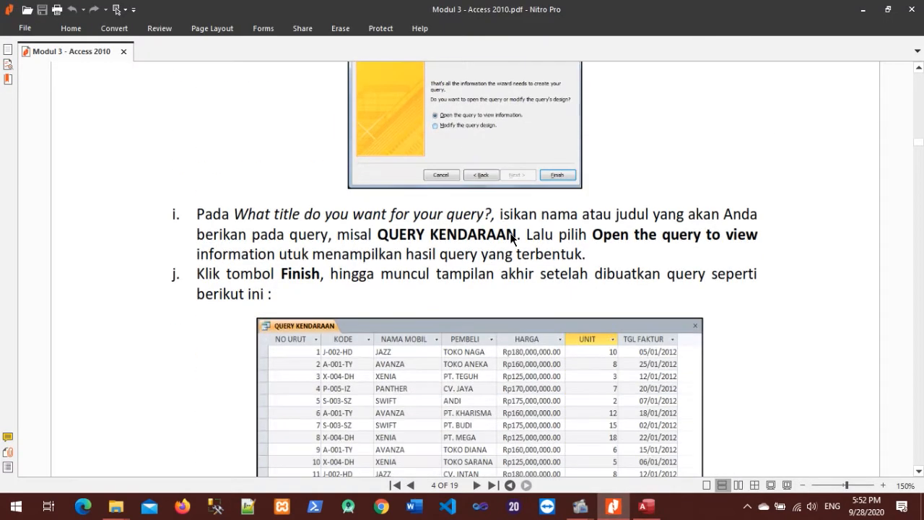
pyautogui.scroll(-3, 511, 236)
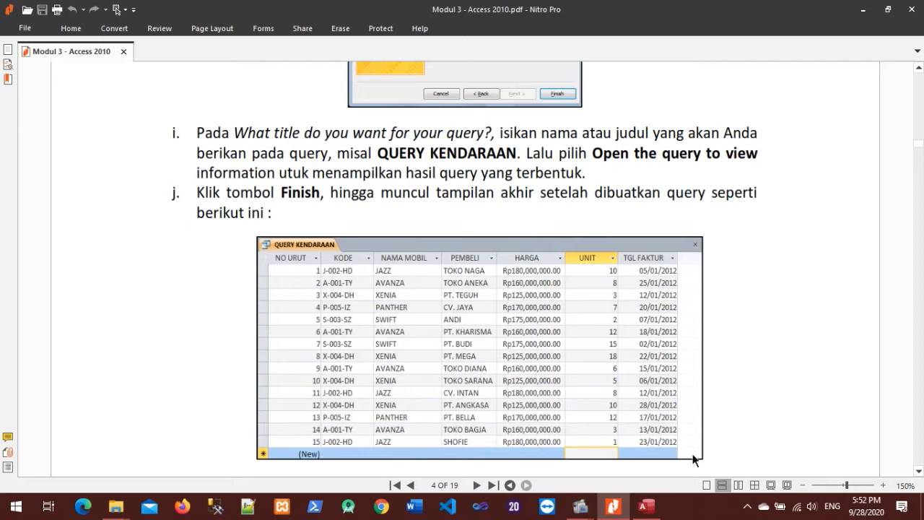
pyautogui.click(646, 506)
pyautogui.click(592, 311)
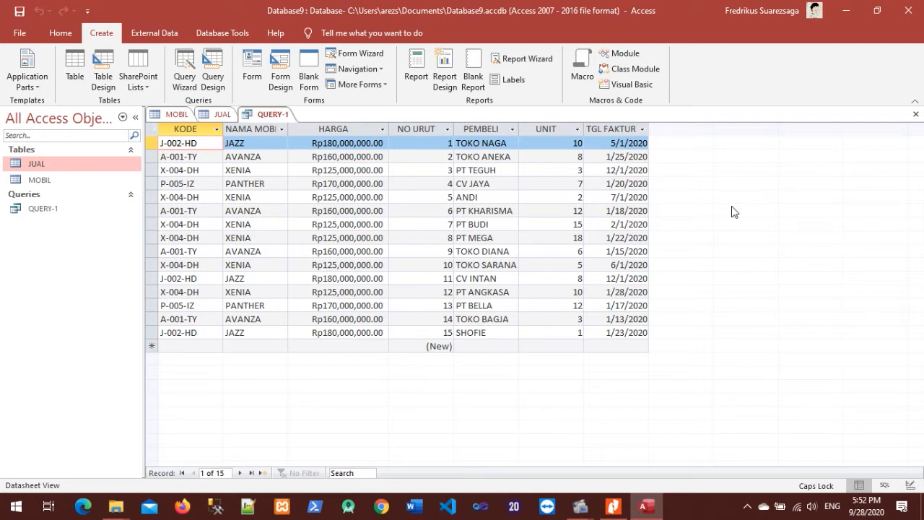
# Switch to the Nitro Pro module and read section 3.1.2 on creating a query with Query Design, including the Show Table instructions.
pyautogui.click(613, 505)
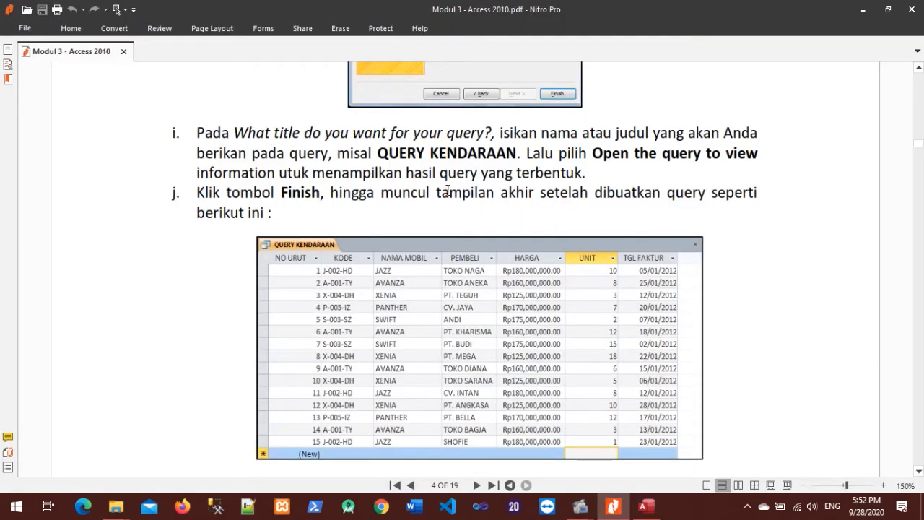
pyautogui.scroll(-3, 526, 184)
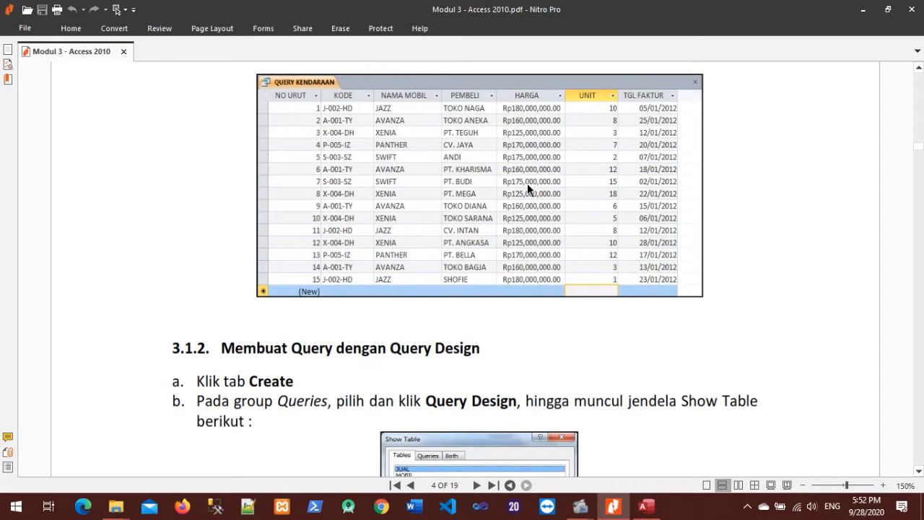
pyautogui.scroll(4, 621, 256)
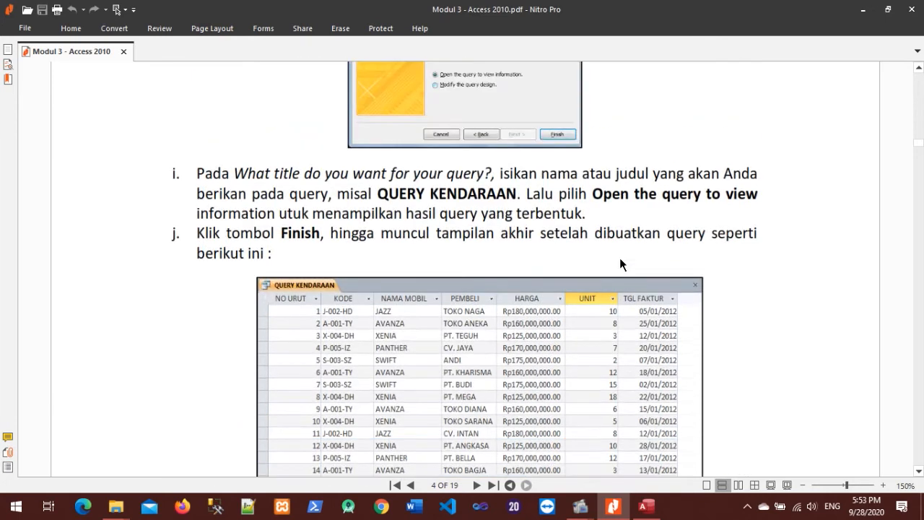
pyautogui.scroll(-7, 619, 257)
pyautogui.scroll(-1, 326, 191)
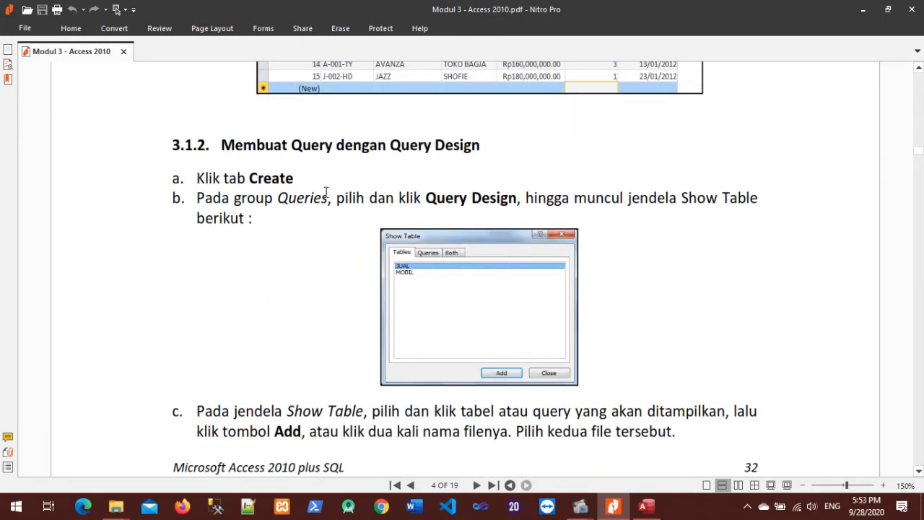
pyautogui.scroll(-1, 452, 195)
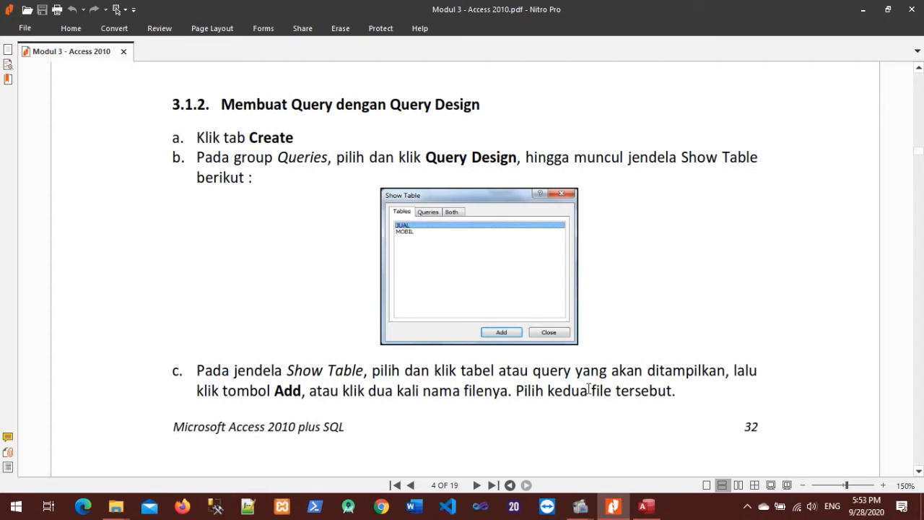
pyautogui.click(646, 506)
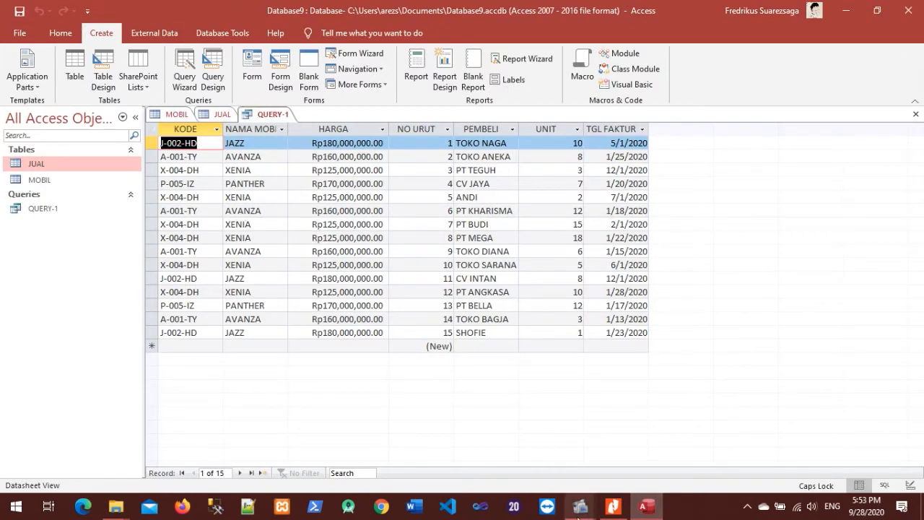
pyautogui.click(613, 506)
pyautogui.moveTo(197, 137); pyautogui.dragTo(295, 142)
pyautogui.click(293, 167)
pyautogui.moveTo(197, 137); pyautogui.dragTo(294, 140)
pyautogui.click(293, 140)
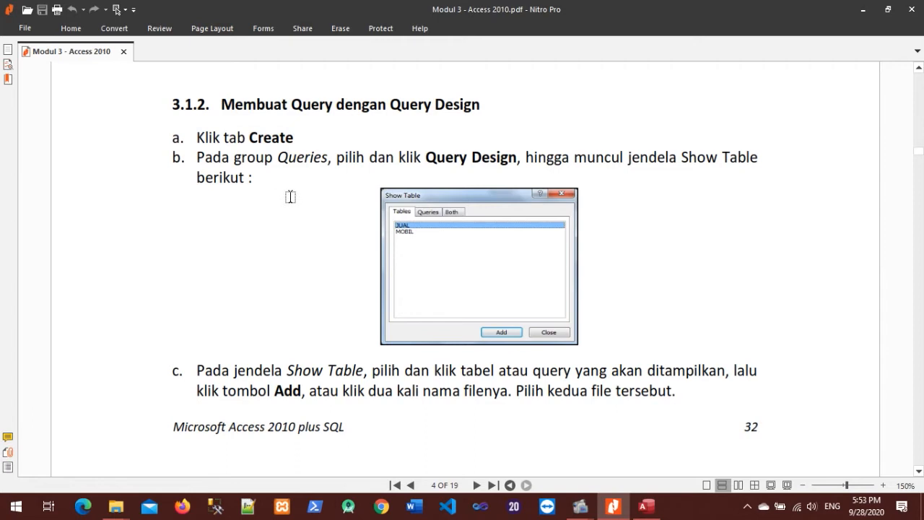
pyautogui.scroll(-1, 291, 197)
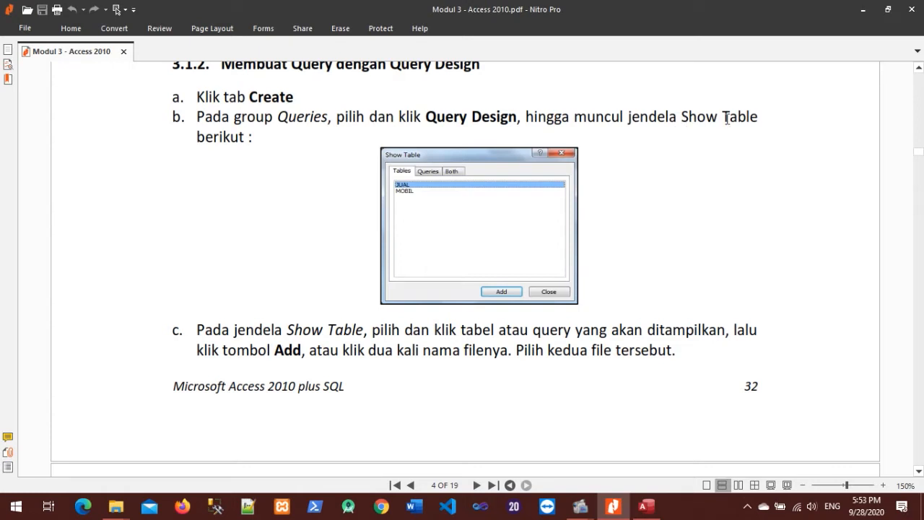
# Switch to Access, start a new query in Query Design, and move the Show Table dialog higher on the screen.
pyautogui.click(646, 506)
pyautogui.click(213, 70)
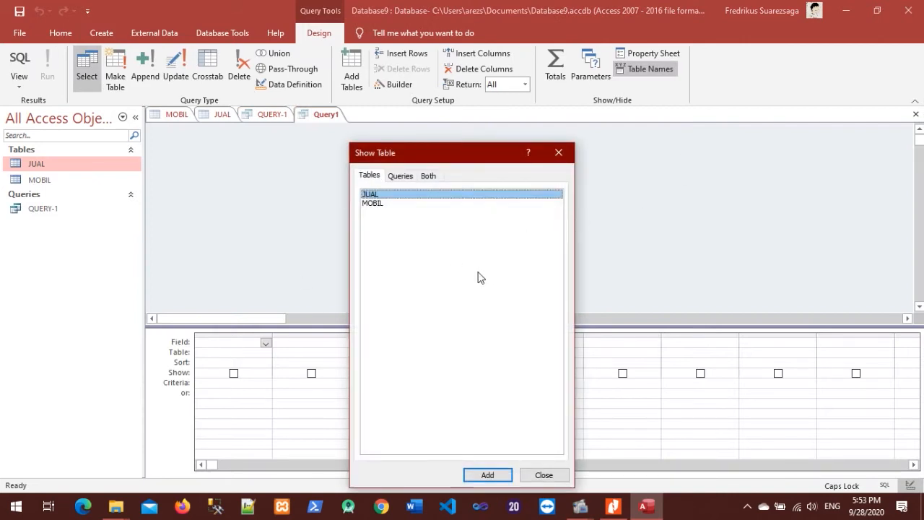
pyautogui.moveTo(461, 149); pyautogui.dragTo(464, 80)
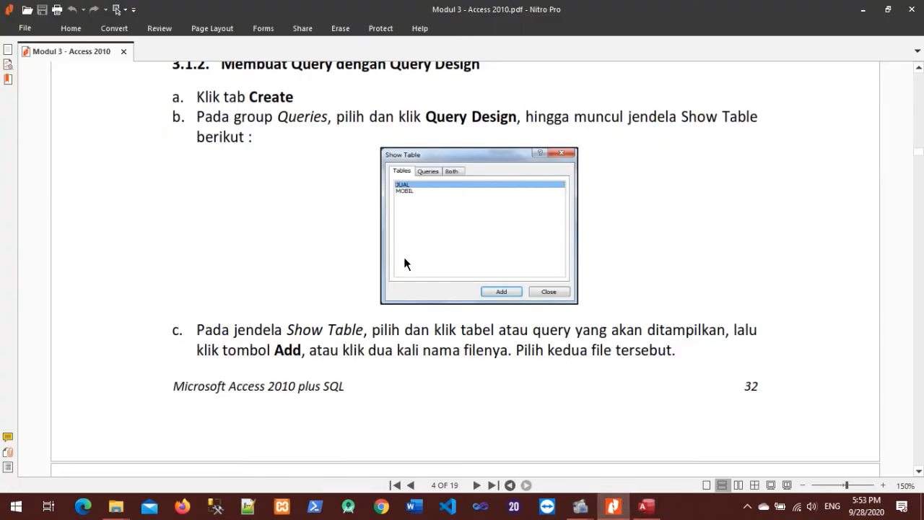
# Read steps c and d in the Nitro Pro module, and examine the table, query and combined lists of Access's Show Table dialog.
pyautogui.scroll(-3, 405, 257)
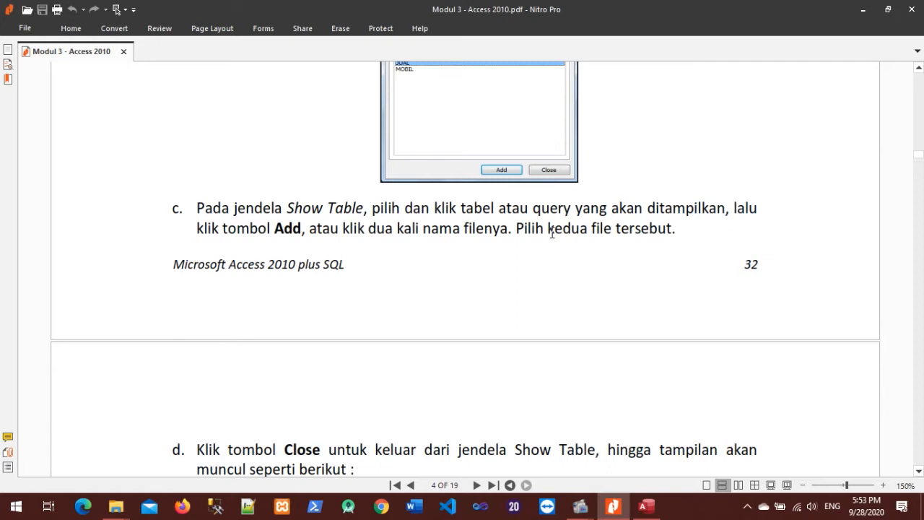
pyautogui.scroll(1, 551, 232)
pyautogui.scroll(-6, 552, 232)
pyautogui.click(646, 506)
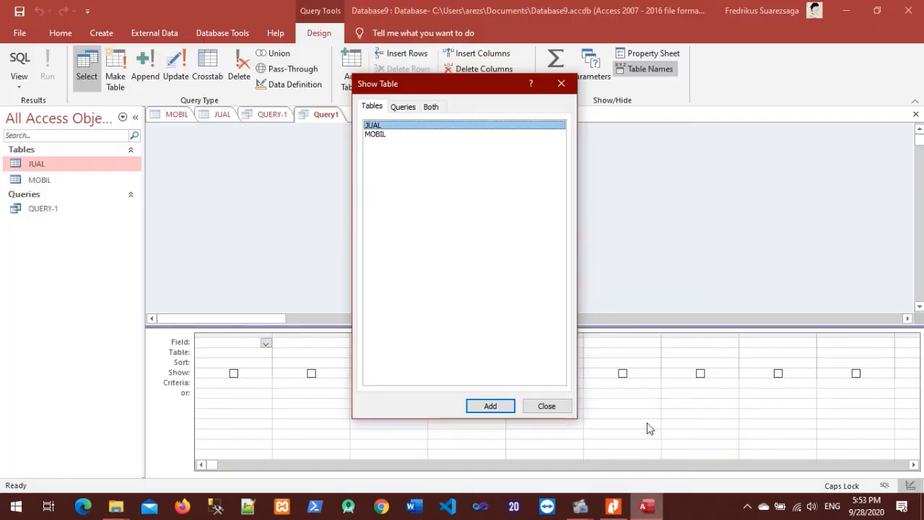
pyautogui.click(399, 109)
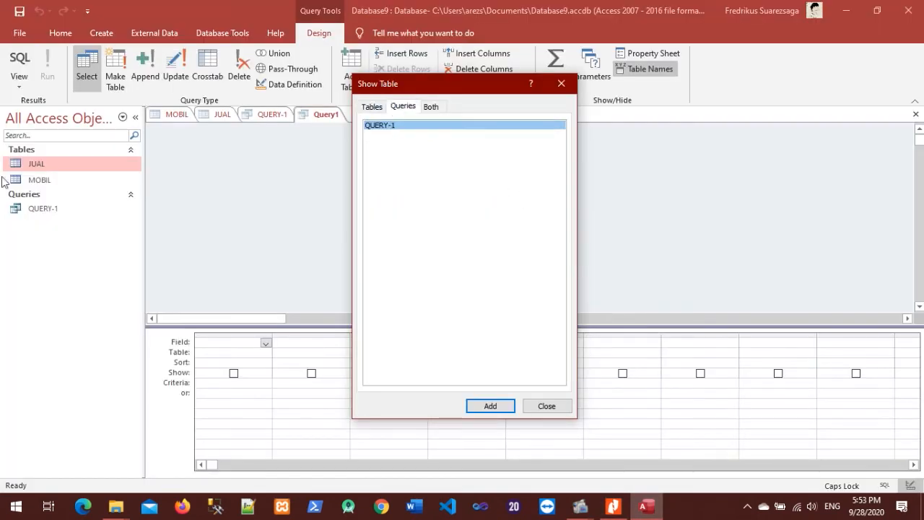
pyautogui.click(431, 106)
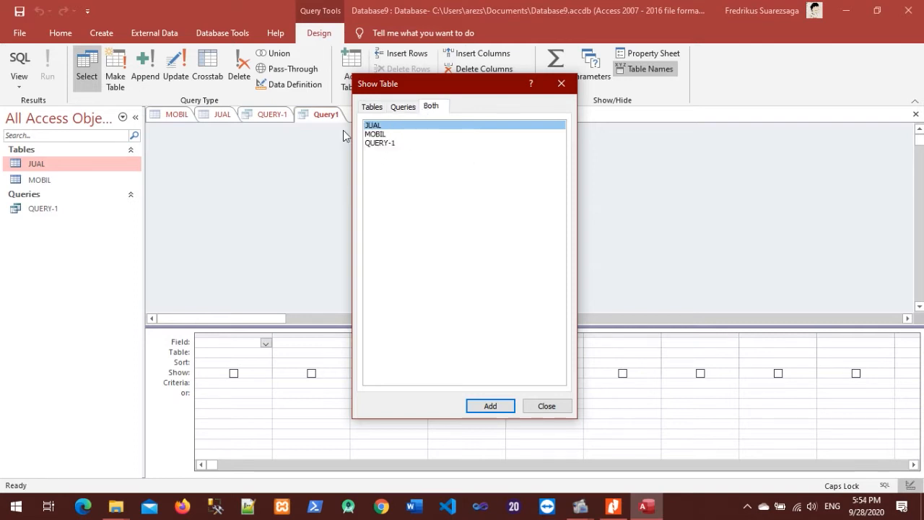
pyautogui.click(374, 108)
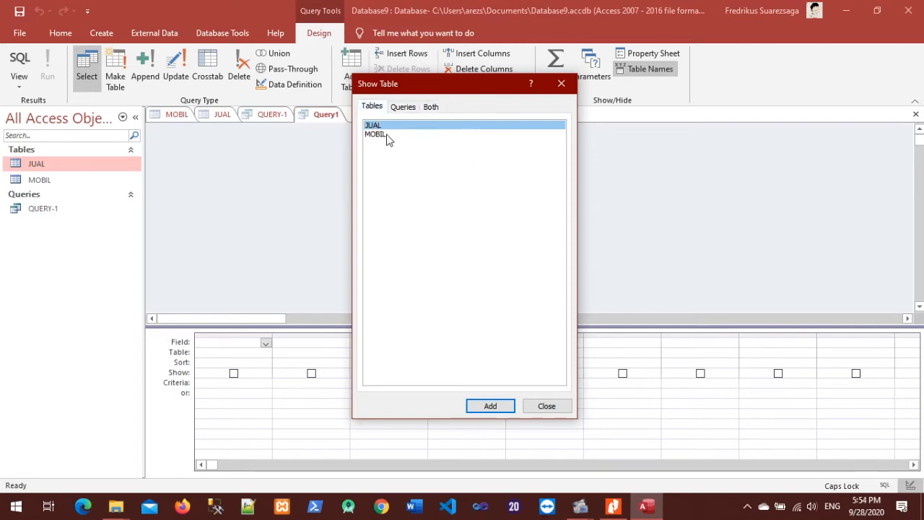
pyautogui.click(612, 506)
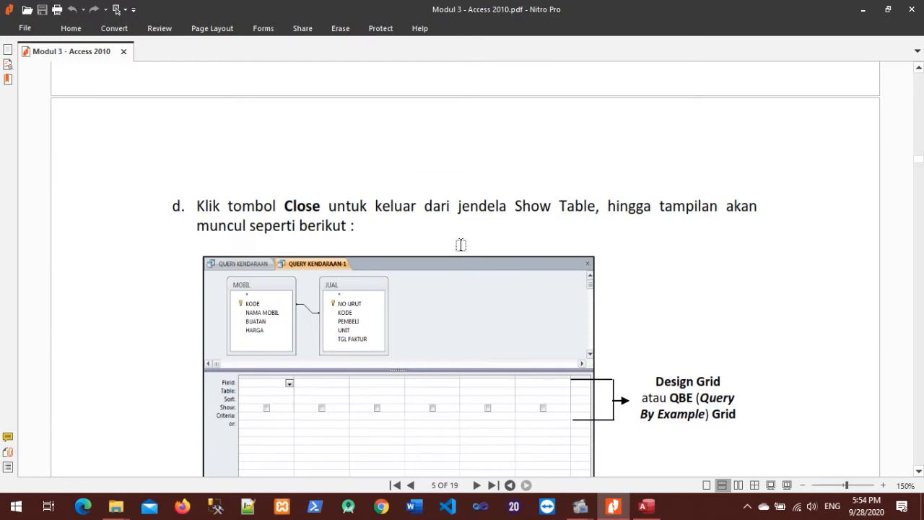
pyautogui.click(645, 506)
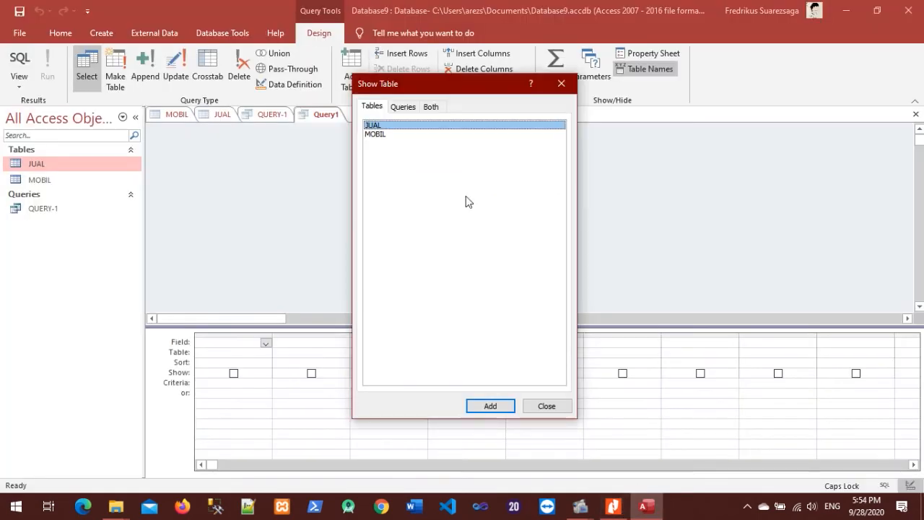
# Add the MOBIL and JUAL tables to the query and close the Show Table dialog.
pyautogui.click(388, 135)
pyautogui.click(498, 407)
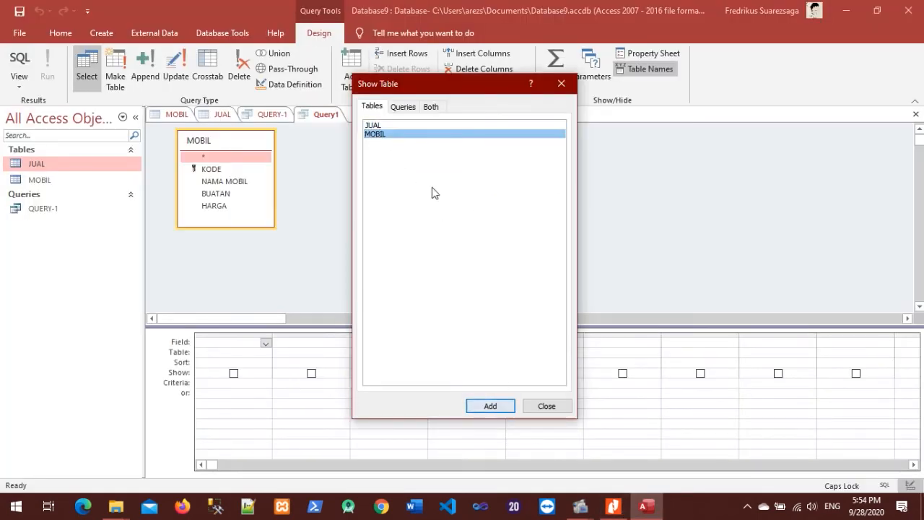
pyautogui.click(399, 126)
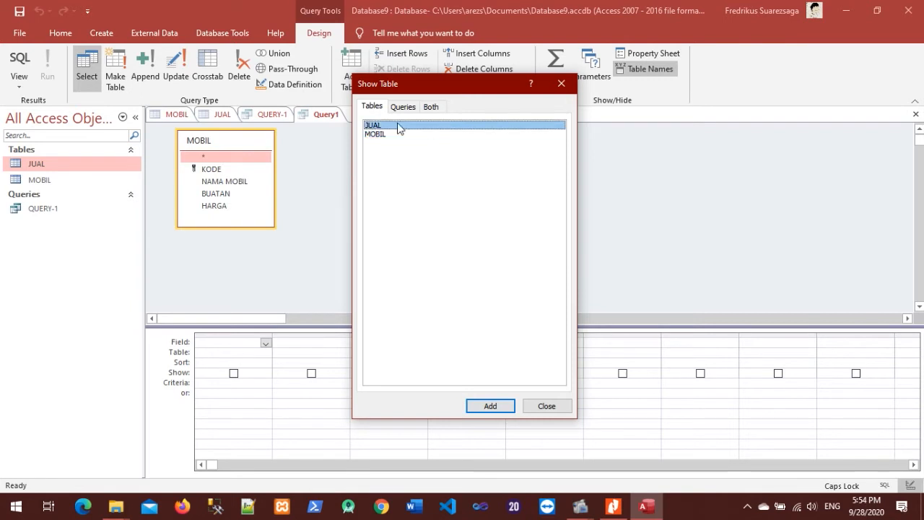
pyautogui.click(498, 406)
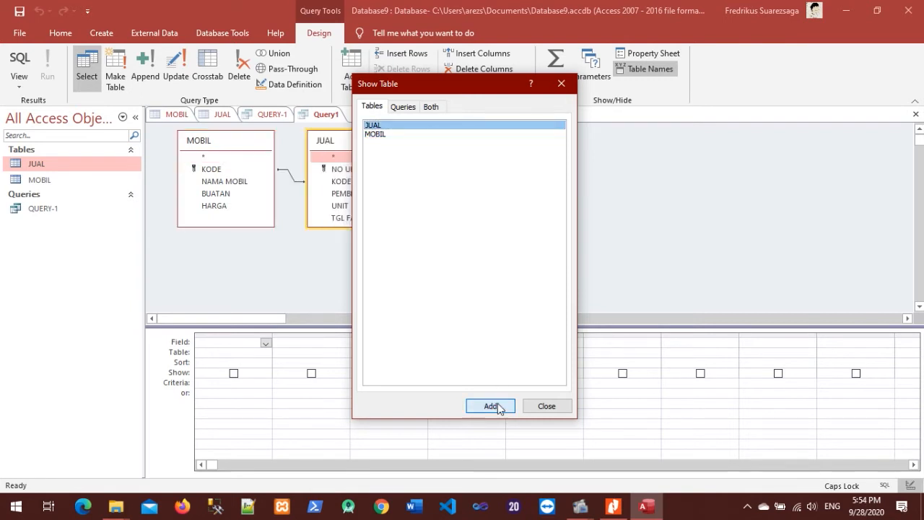
pyautogui.click(545, 407)
# Move the JUAL field list farther away from the MOBIL field list so the join line between them is longer.
pyautogui.click(378, 157)
pyautogui.moveTo(395, 140); pyautogui.dragTo(487, 137)
pyautogui.click(592, 189)
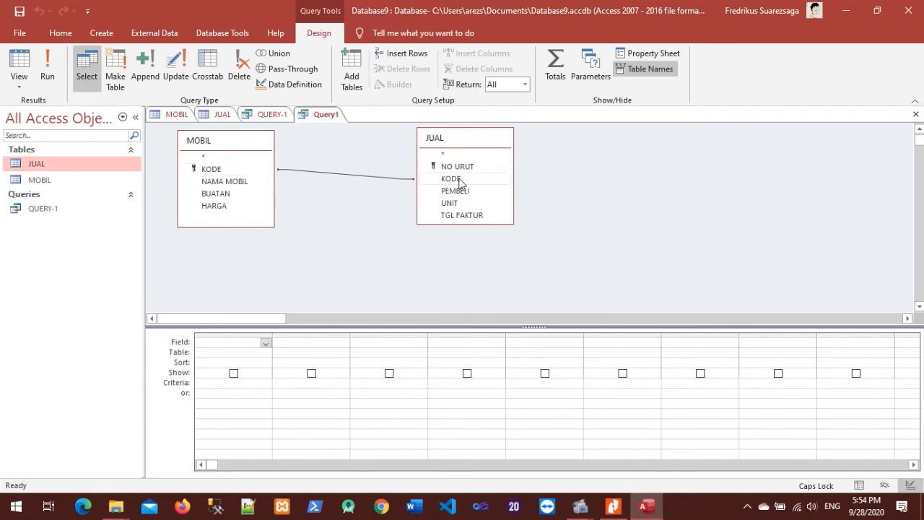
pyautogui.moveTo(468, 145); pyautogui.dragTo(462, 144)
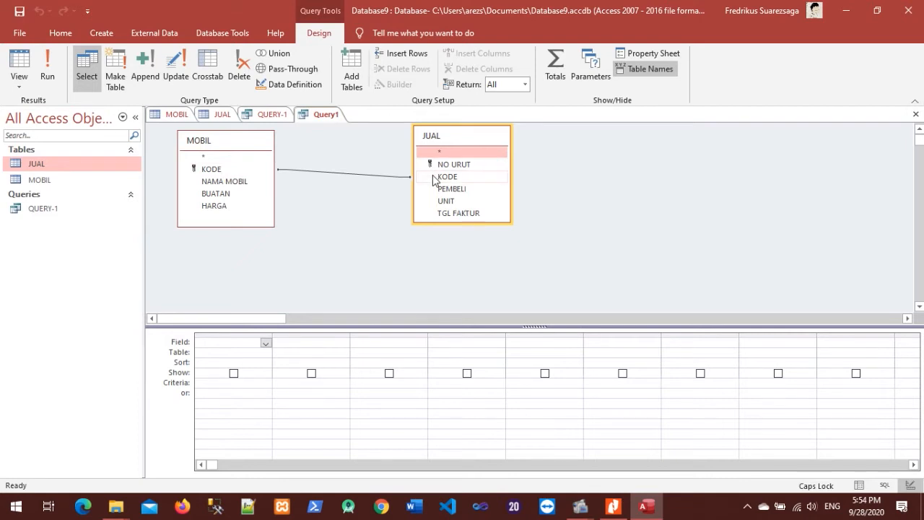
# Read step e in the Nitro Pro module on placing fields in the QBE grid, comparing it with the design grid in Access.
pyautogui.click(613, 506)
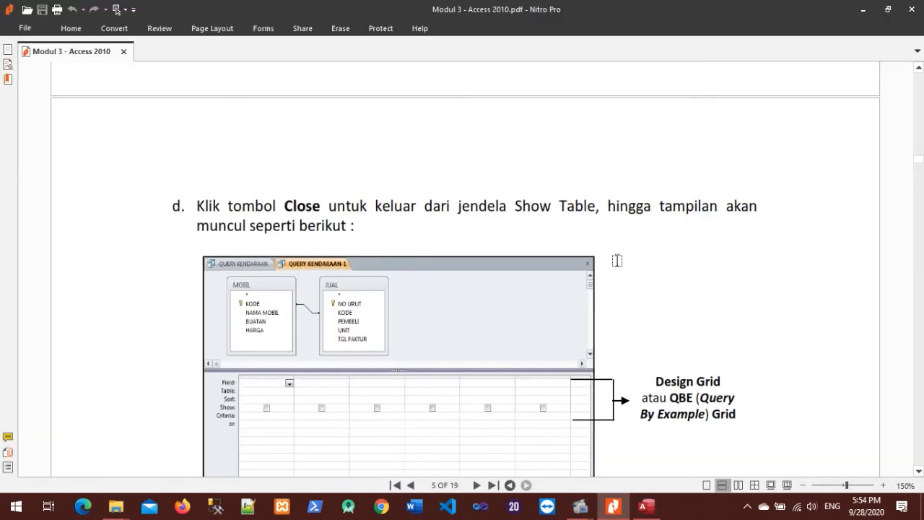
pyautogui.scroll(-4, 457, 260)
pyautogui.scroll(-4, 602, 294)
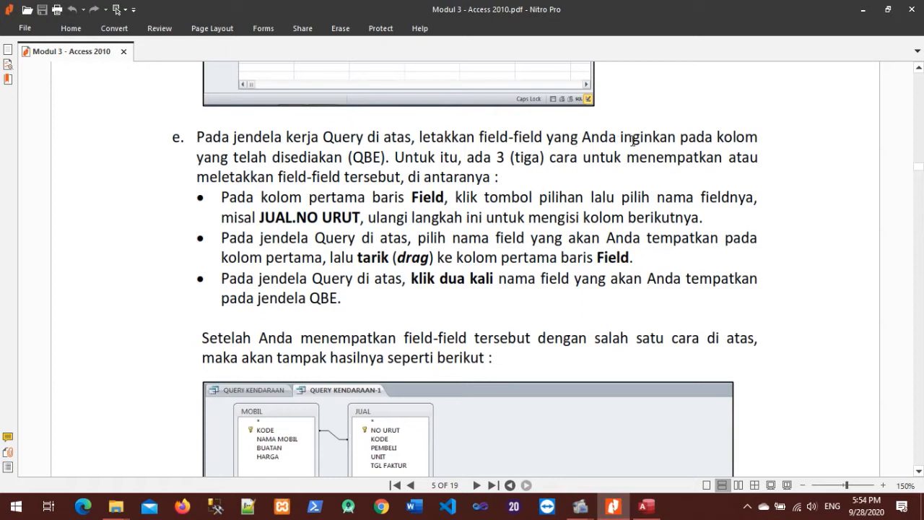
pyautogui.scroll(3, 632, 139)
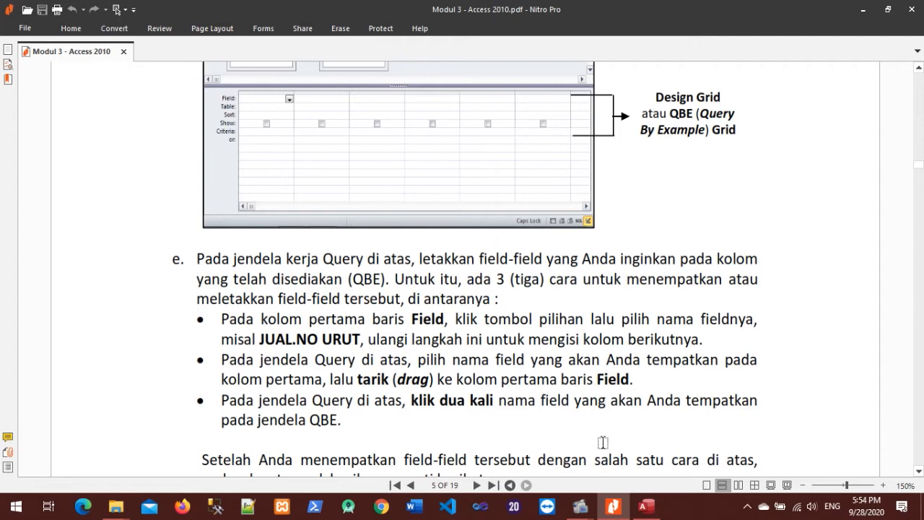
pyautogui.click(646, 505)
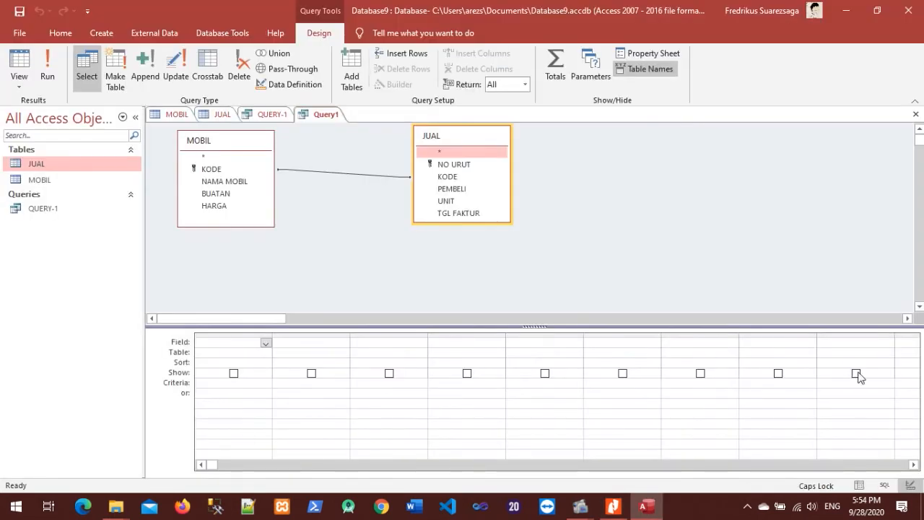
pyautogui.click(606, 511)
pyautogui.scroll(-2, 383, 231)
pyautogui.scroll(-1, 497, 200)
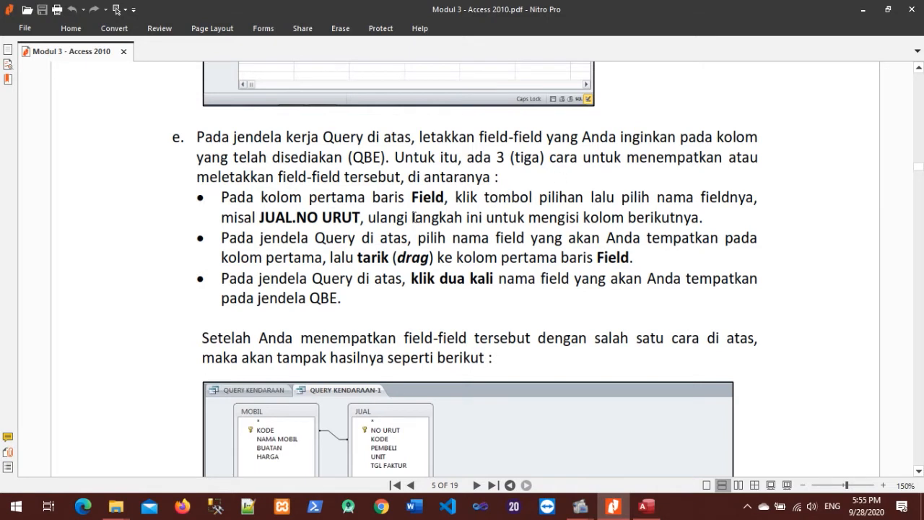
pyautogui.scroll(-1, 394, 206)
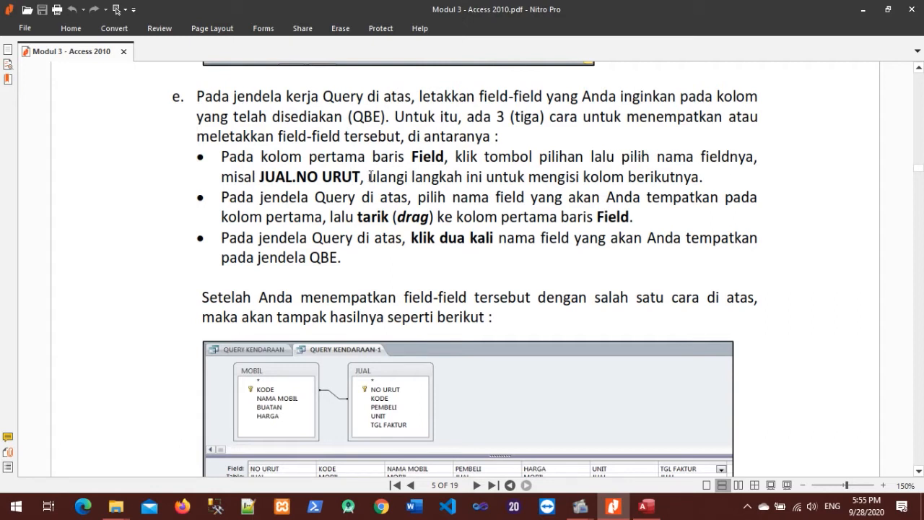
pyautogui.scroll(4, 571, 196)
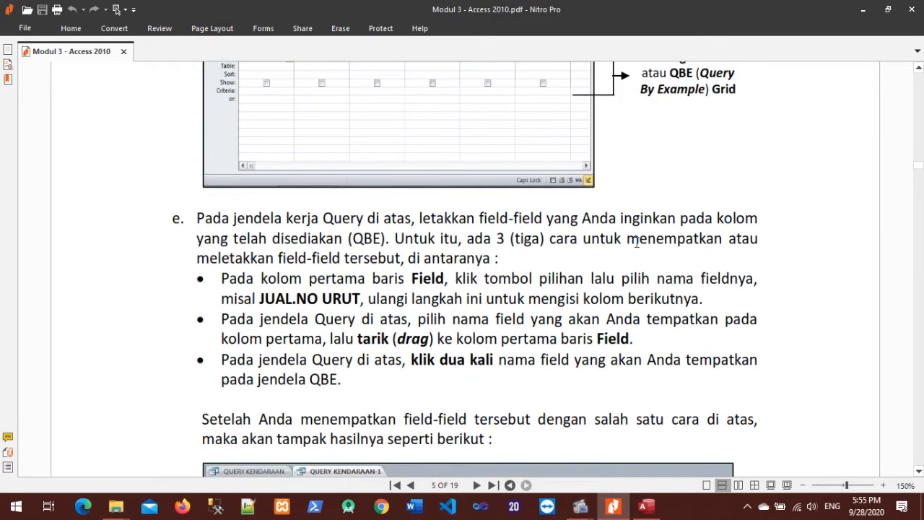
pyautogui.scroll(-1, 637, 245)
pyautogui.click(646, 505)
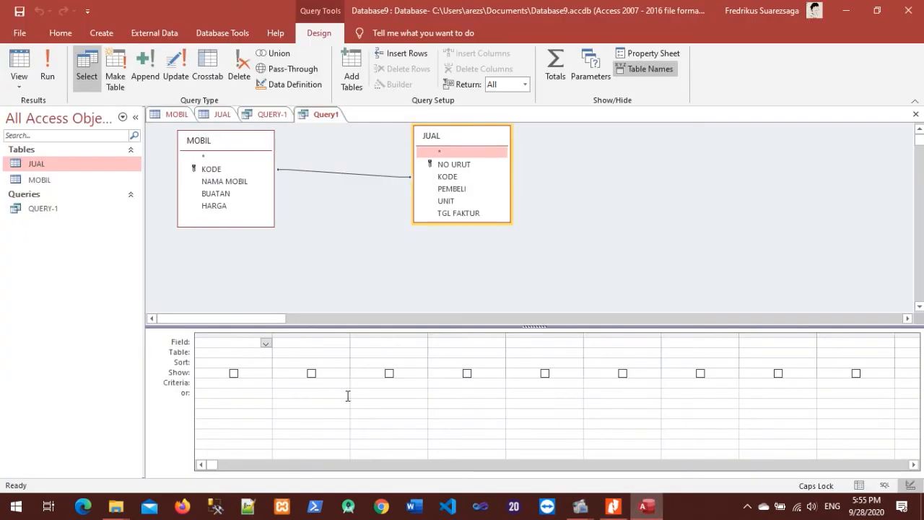
# Fill the first three columns of the design grid with JUAL.NO URUT, JUAL.PEMBELI and JUAL.UNIT from the field choices.
pyautogui.click(266, 345)
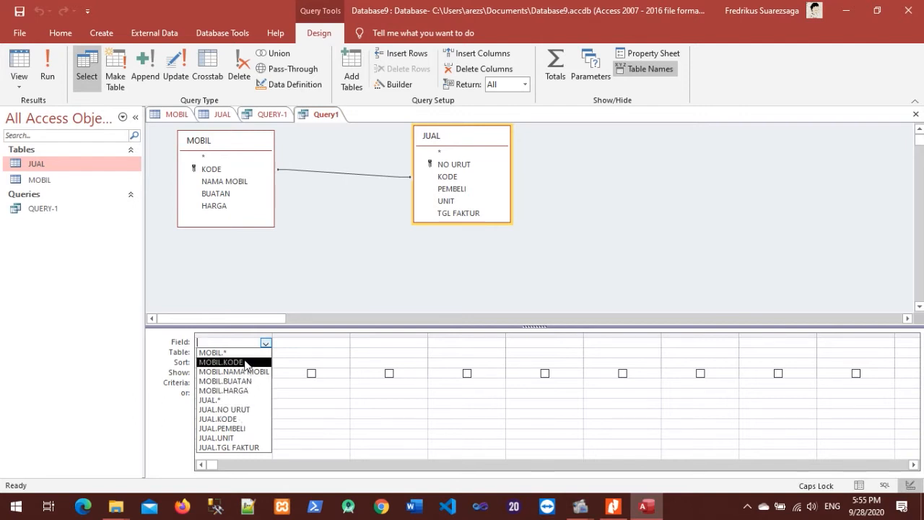
pyautogui.click(238, 409)
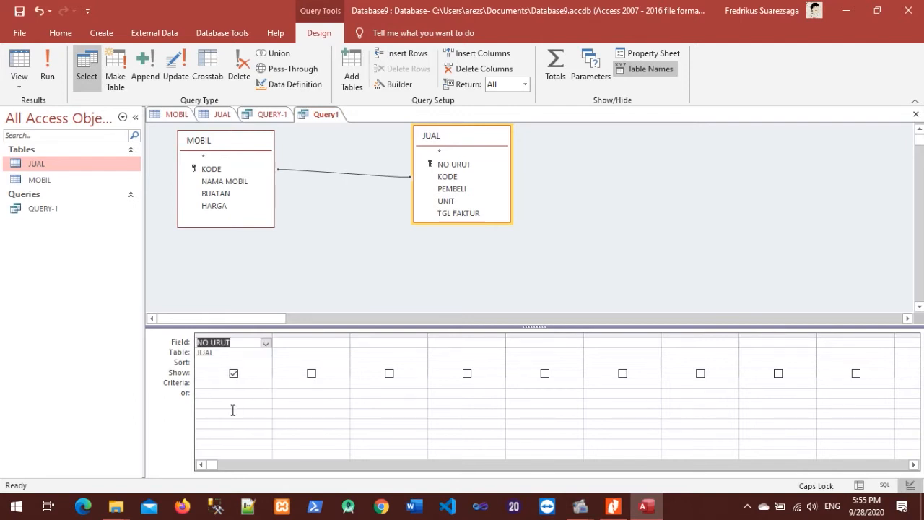
pyautogui.click(312, 346)
pyautogui.click(343, 343)
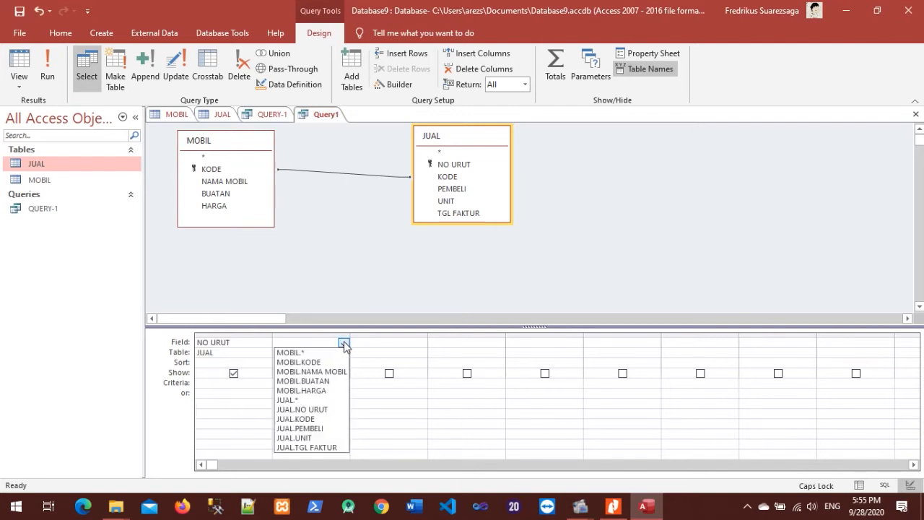
pyautogui.click(322, 428)
pyautogui.click(403, 343)
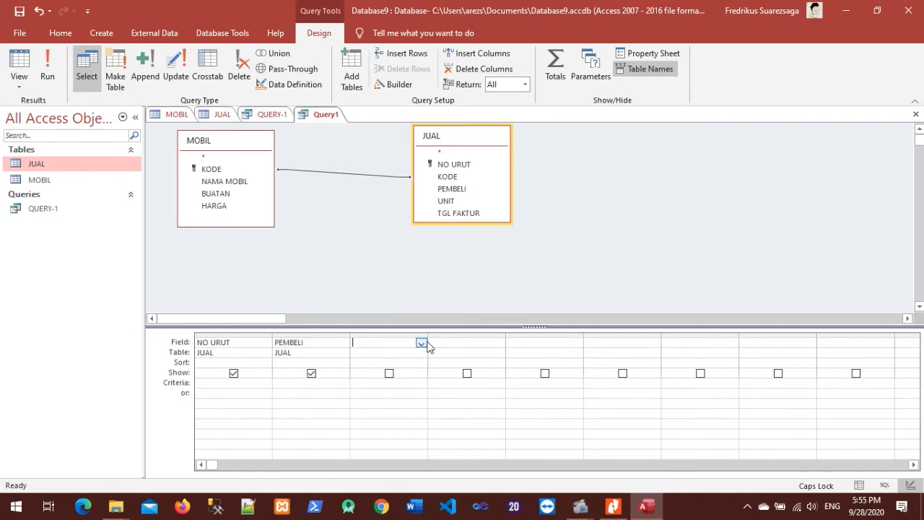
pyautogui.click(421, 343)
pyautogui.click(395, 438)
# Choose JUAL.KODE for the fourth grid column and JUAL.TGL FAKTUR for the fifth.
pyautogui.click(495, 341)
pyautogui.click(499, 345)
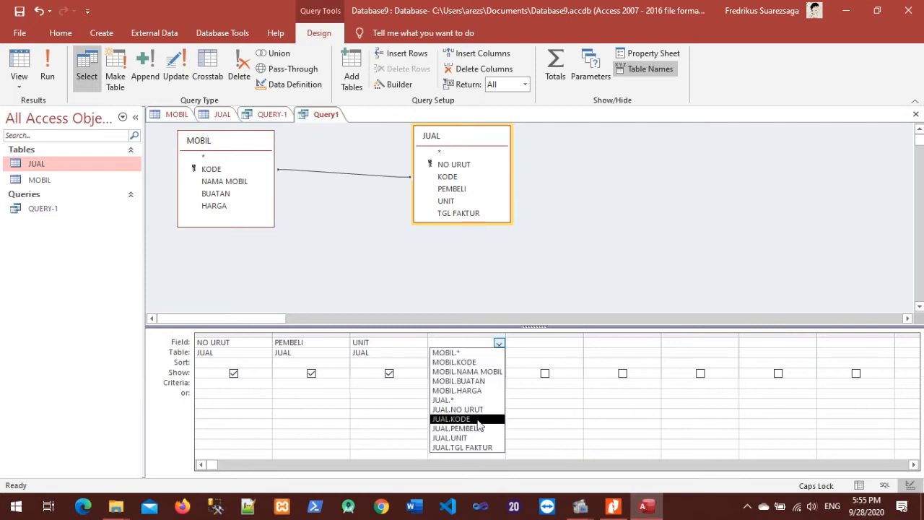
pyautogui.click(477, 423)
pyautogui.click(556, 344)
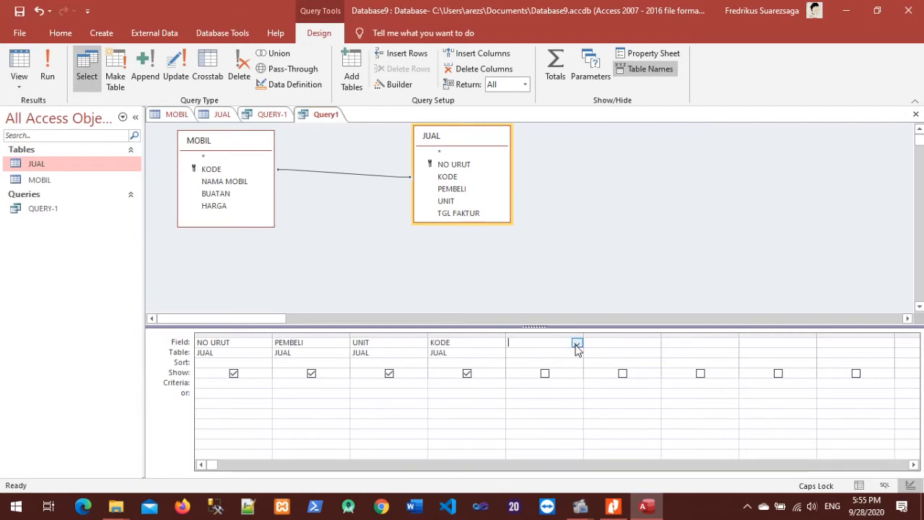
pyautogui.click(576, 344)
pyautogui.click(540, 448)
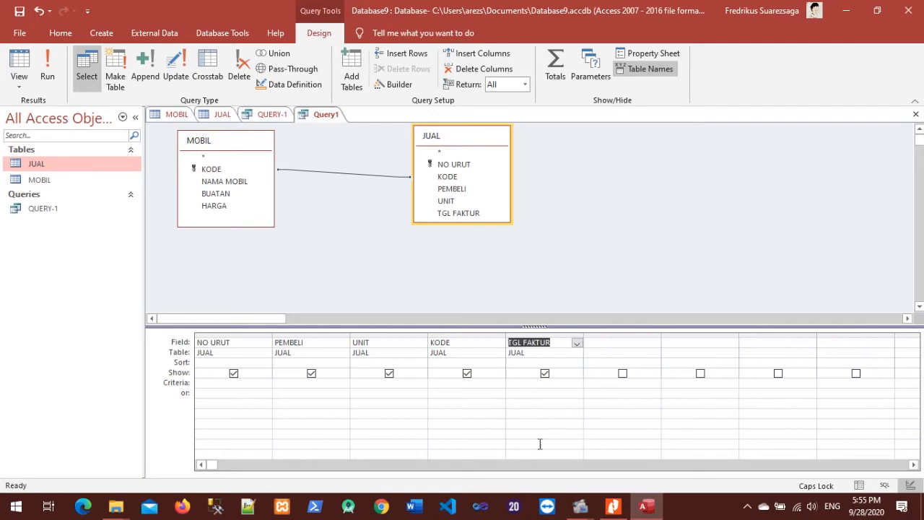
# Check the second field-placement method in the Nitro Pro module, and place NAMA MOBIL from Access's MOBIL field list in the sixth grid column.
pyautogui.click(613, 506)
pyautogui.scroll(-2, 375, 267)
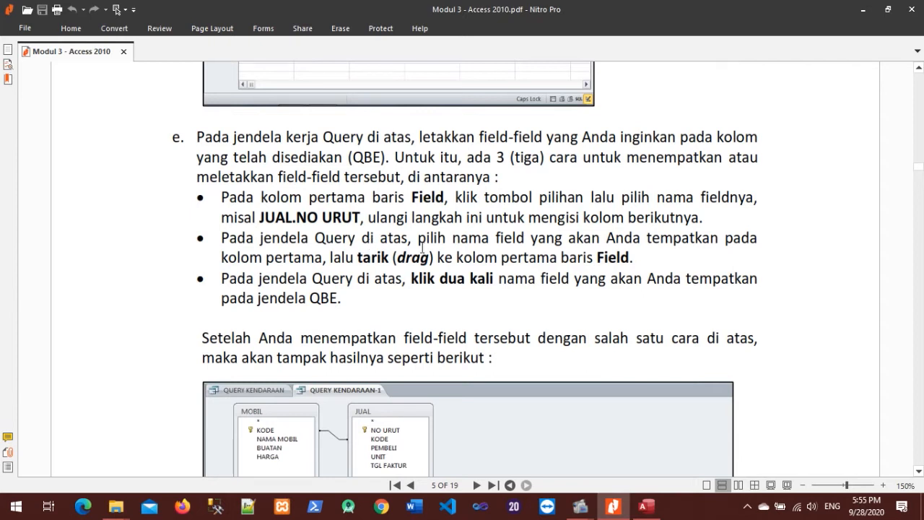
pyautogui.click(646, 506)
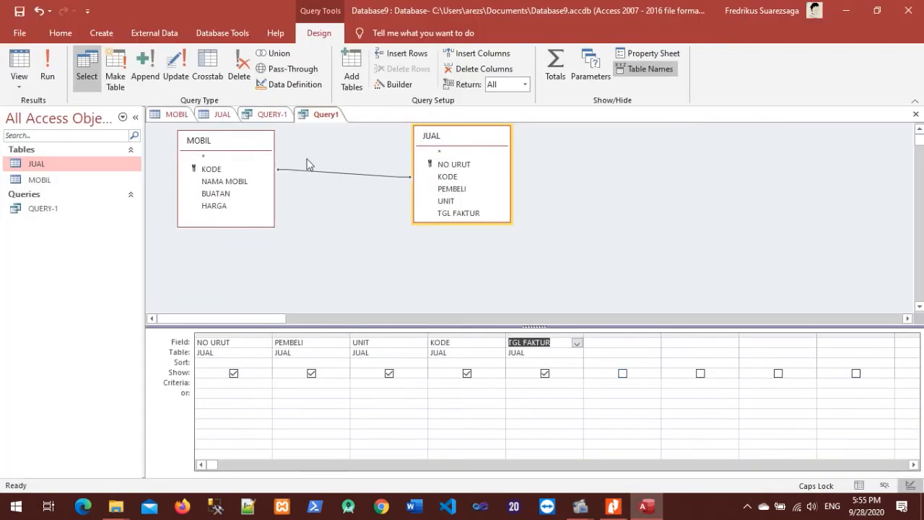
pyautogui.click(232, 187)
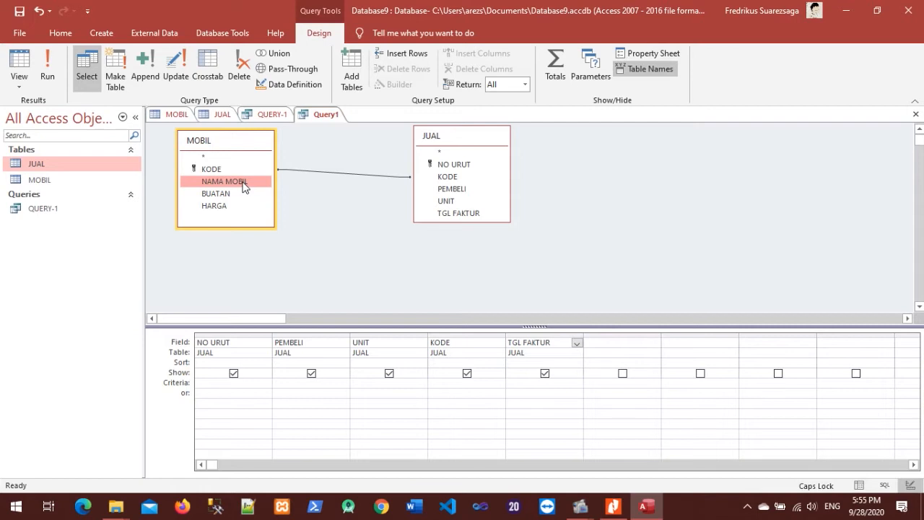
pyautogui.moveTo(243, 186); pyautogui.dragTo(613, 337)
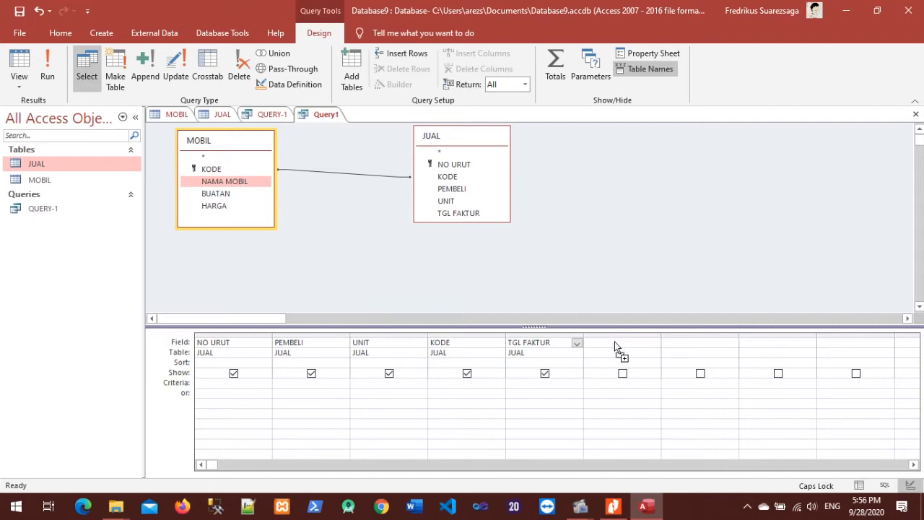
pyautogui.moveTo(614, 341); pyautogui.dragTo(614, 341)
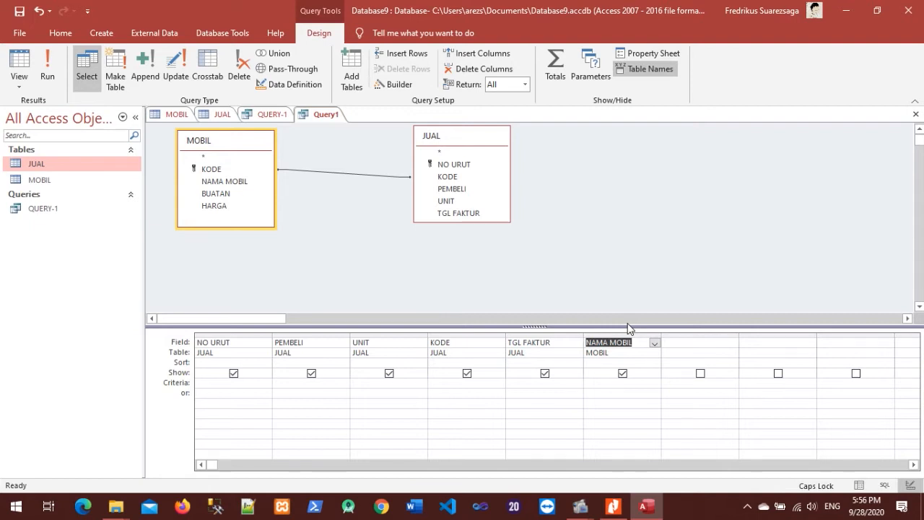
# Check the third field-placement method in the Nitro Pro module, and add MOBIL's HARGA field to the seventh grid column in Access.
pyautogui.click(613, 506)
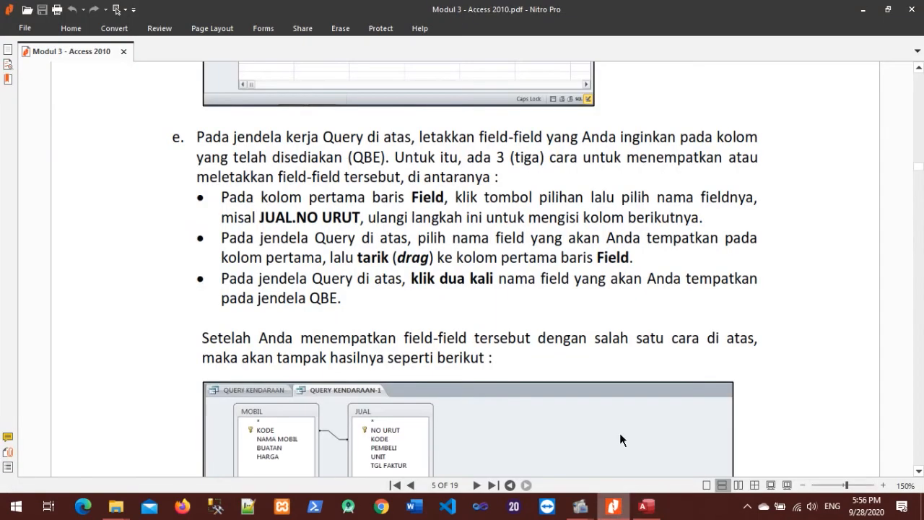
pyautogui.scroll(-1, 412, 263)
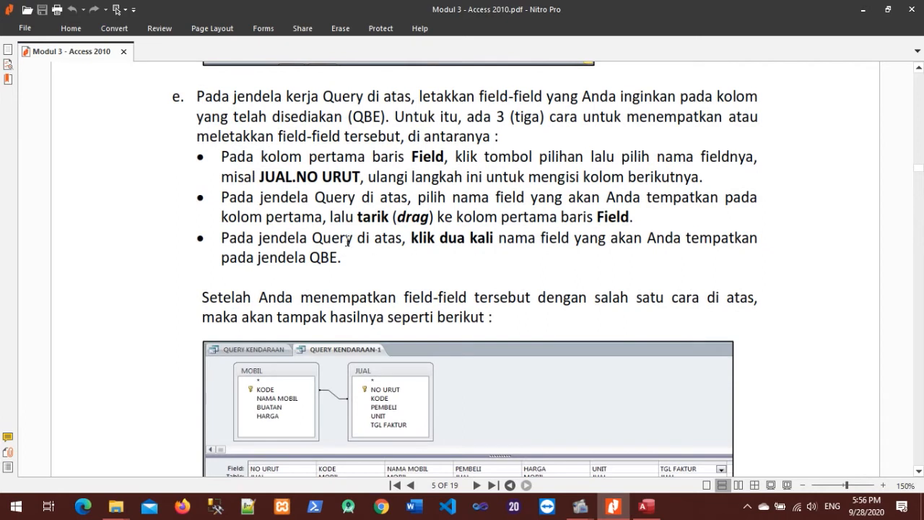
pyautogui.moveTo(352, 240); pyautogui.dragTo(309, 240)
pyautogui.click(349, 263)
pyautogui.doubleClick(309, 240)
pyautogui.click(303, 242)
pyautogui.scroll(3, 638, 251)
pyautogui.scroll(-3, 694, 255)
pyautogui.click(646, 506)
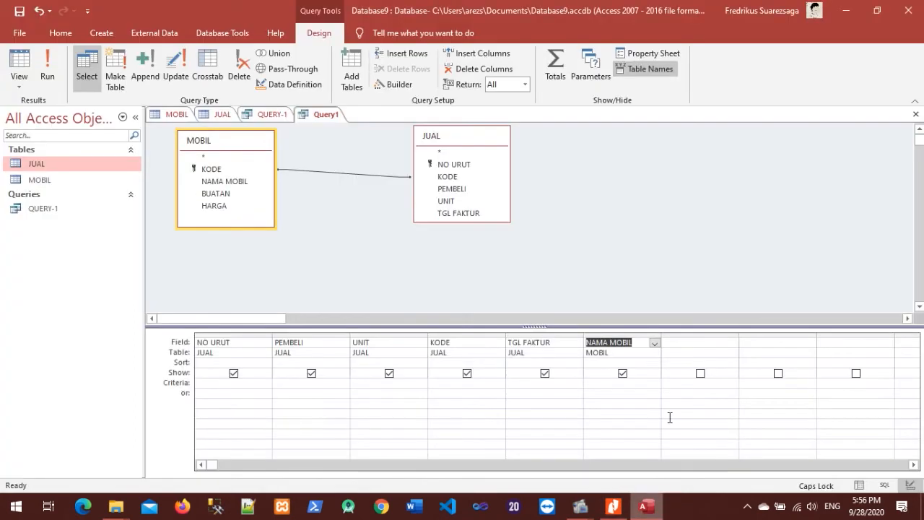
pyautogui.doubleClick(215, 206)
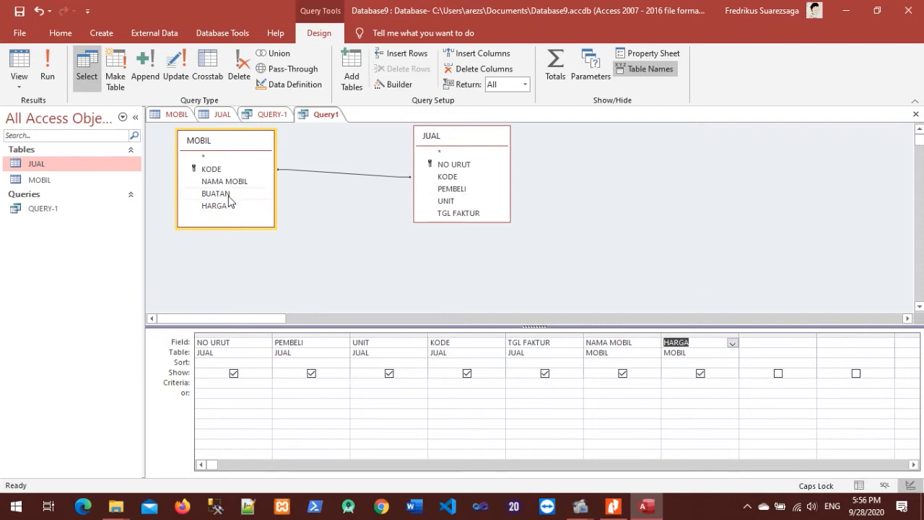
# Check section 3.2 on saving queries in the Nitro Pro module, and save the query in Access as QUERY-2.
pyautogui.click(613, 506)
pyautogui.scroll(-3, 424, 231)
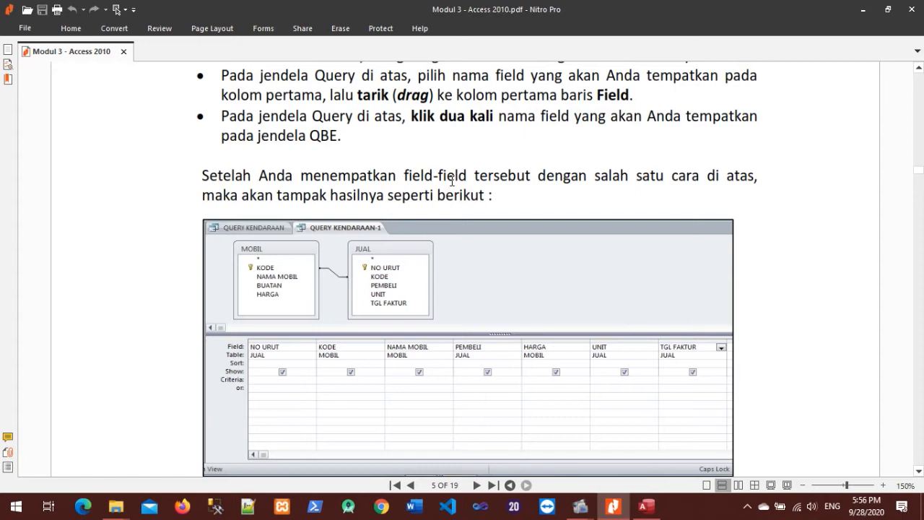
pyautogui.scroll(-10, 461, 238)
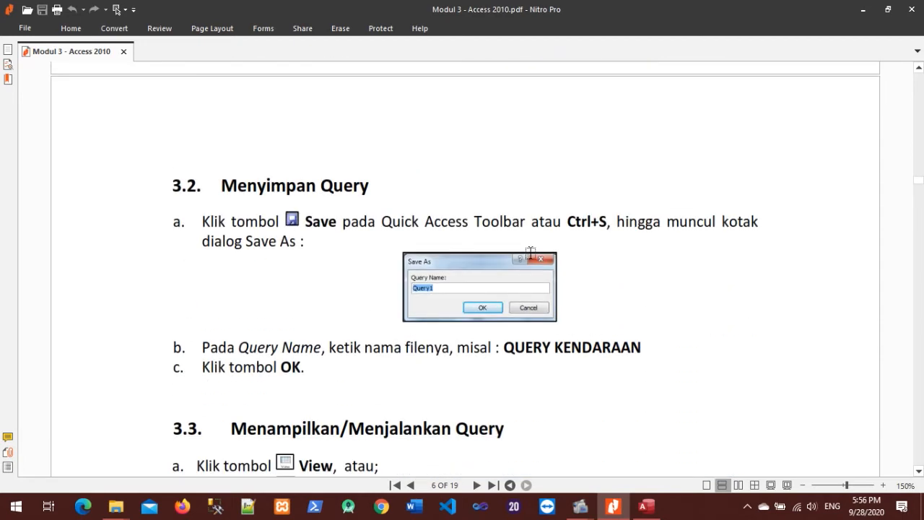
pyautogui.click(646, 505)
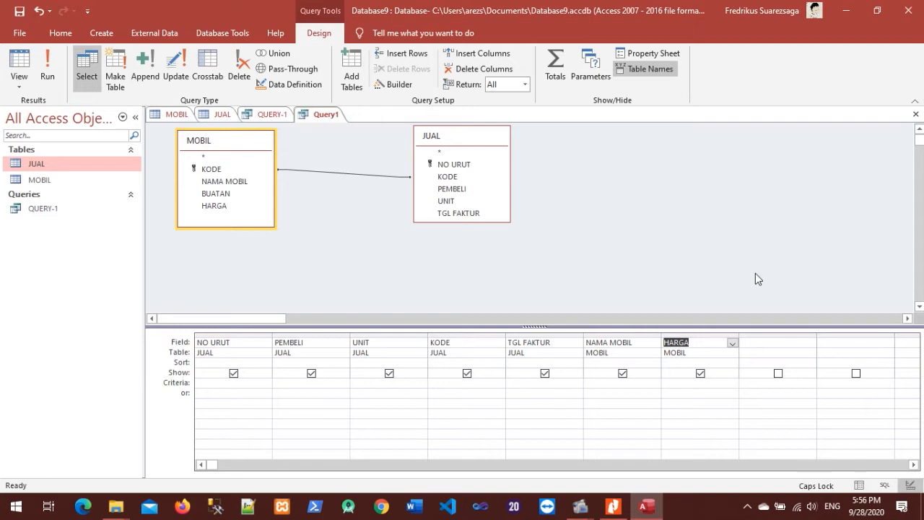
pyautogui.click(612, 505)
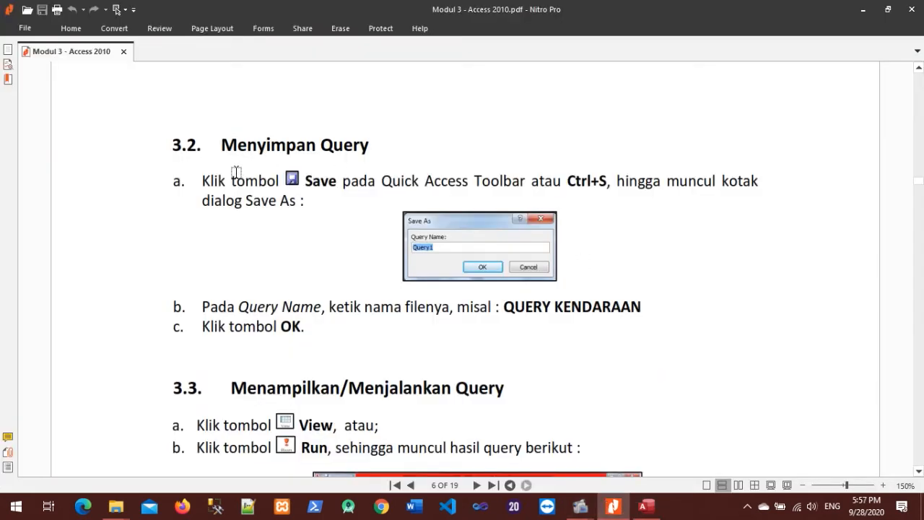
pyautogui.scroll(-1, 236, 174)
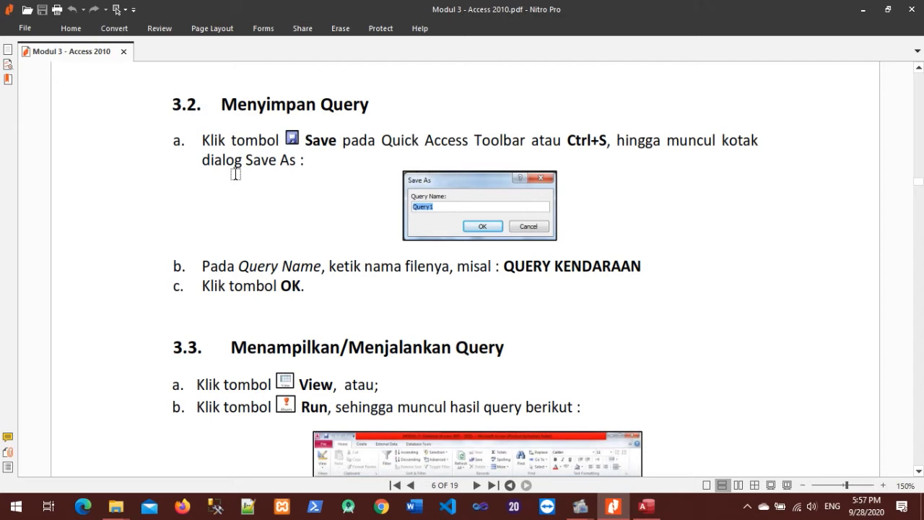
pyautogui.click(646, 506)
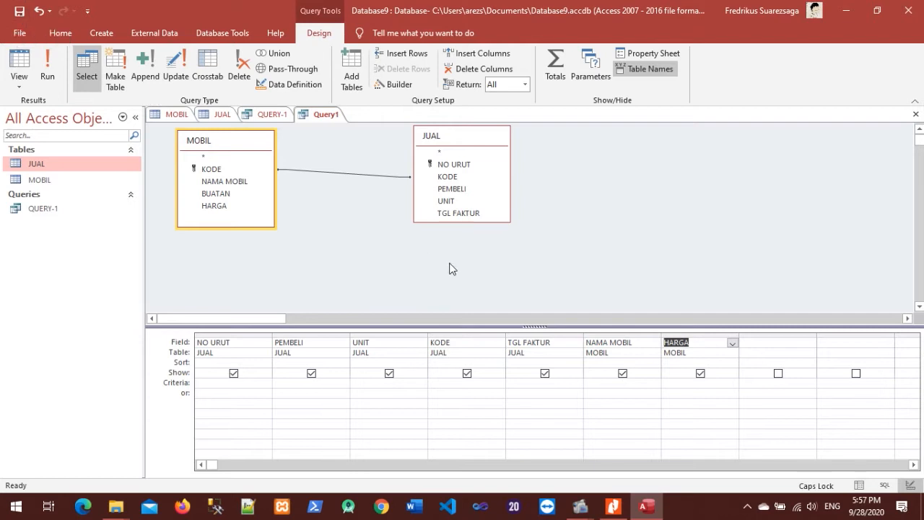
pyautogui.click(449, 269)
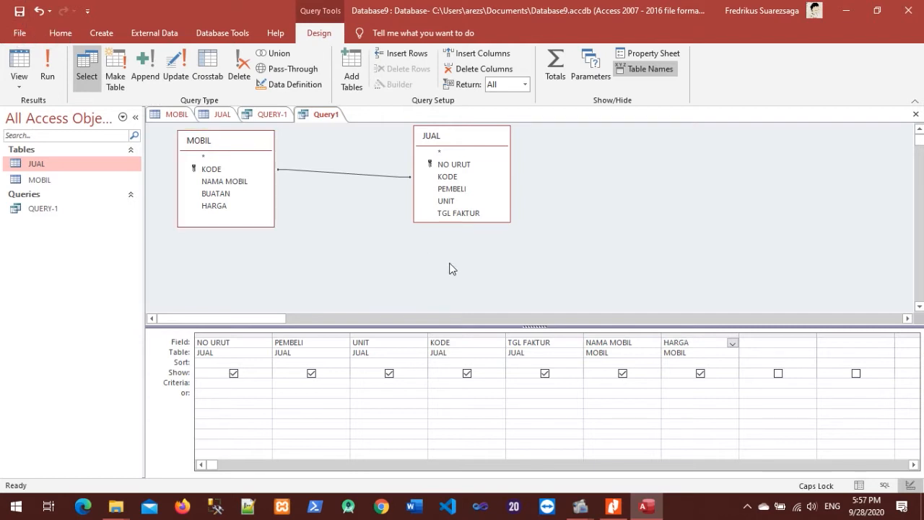
pyautogui.hotkey('ctrl', 's')
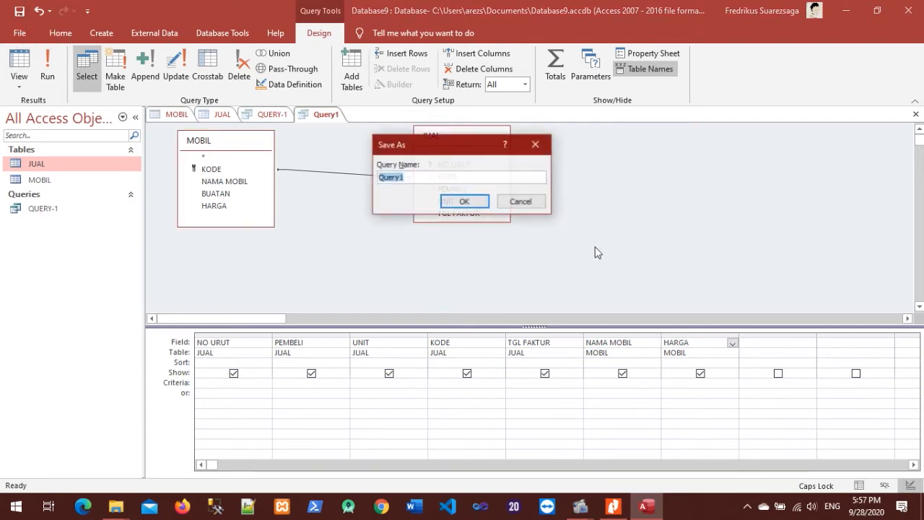
pyautogui.write('QUERY-2')
pyautogui.press('Return')
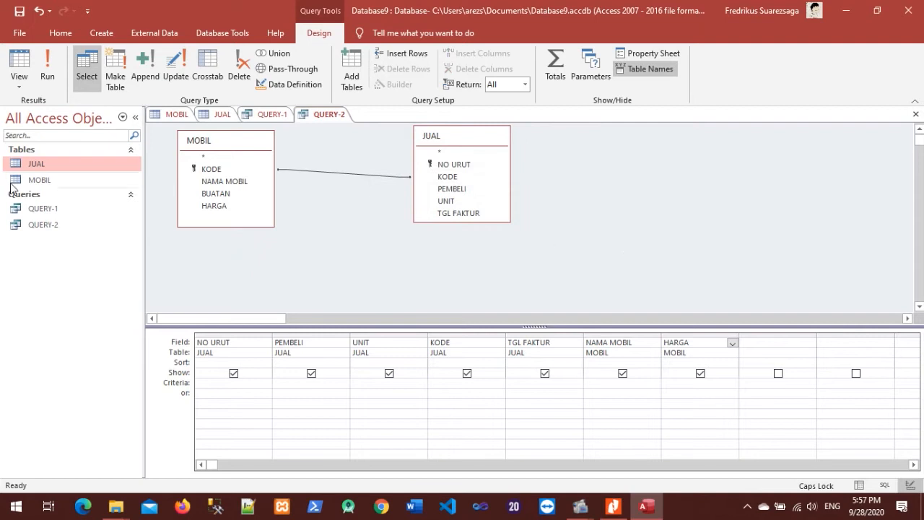
pyautogui.click(61, 224)
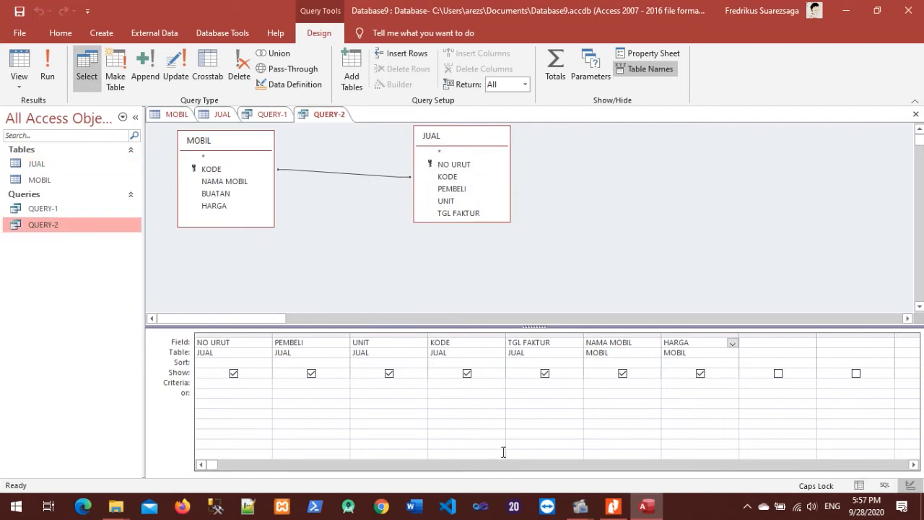
# Read section 3.3 on displaying queries in the Nitro Pro module, and show QUERY-2 in Datasheet View in Access.
pyautogui.click(613, 506)
pyautogui.scroll(-4, 602, 236)
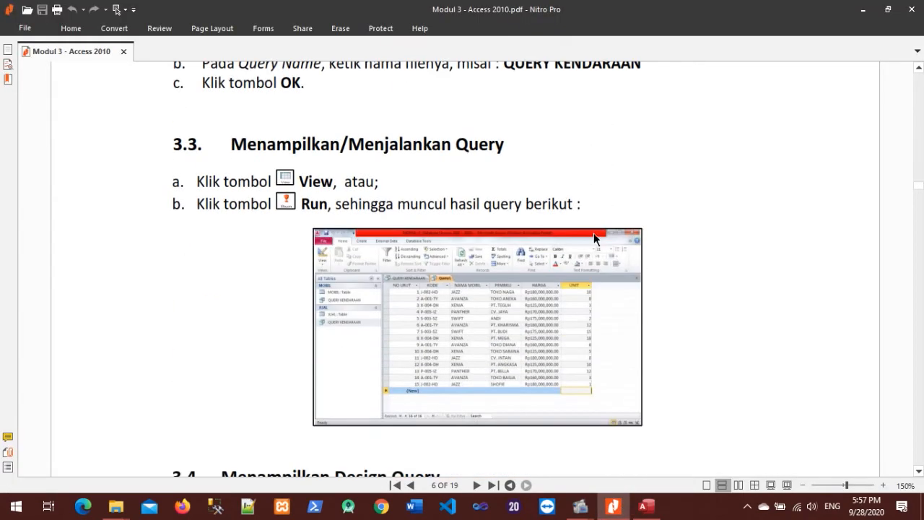
pyautogui.scroll(-1, 588, 238)
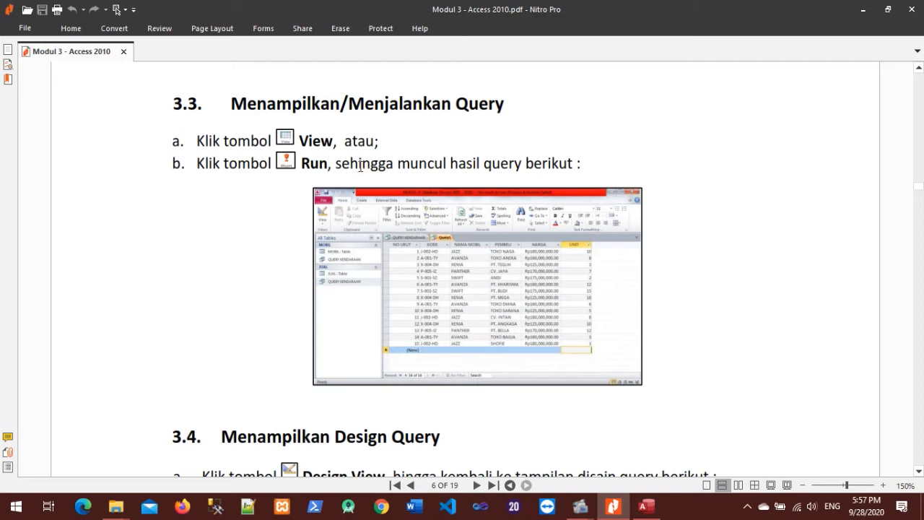
pyautogui.click(646, 506)
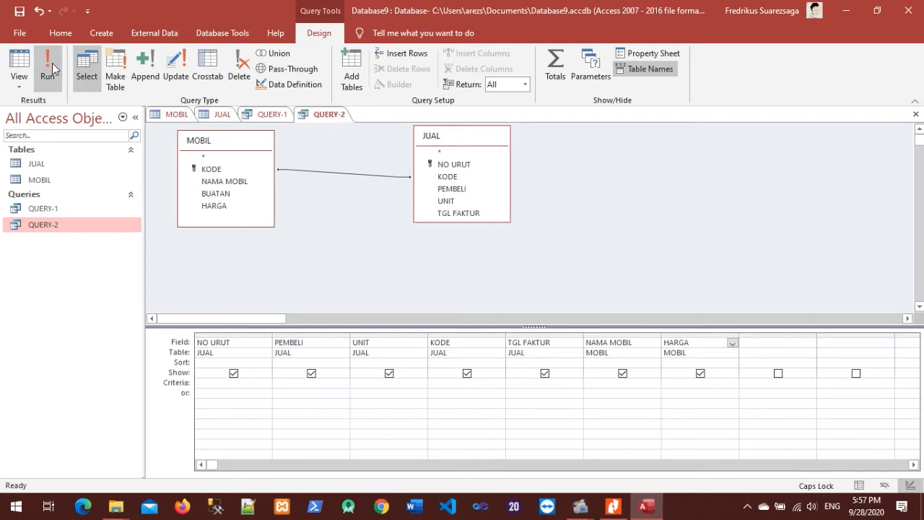
pyautogui.click(19, 86)
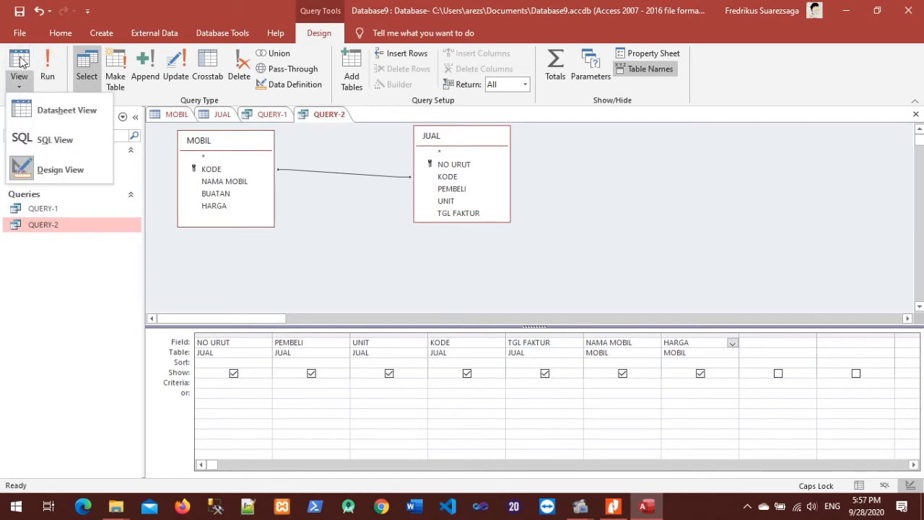
pyautogui.click(19, 61)
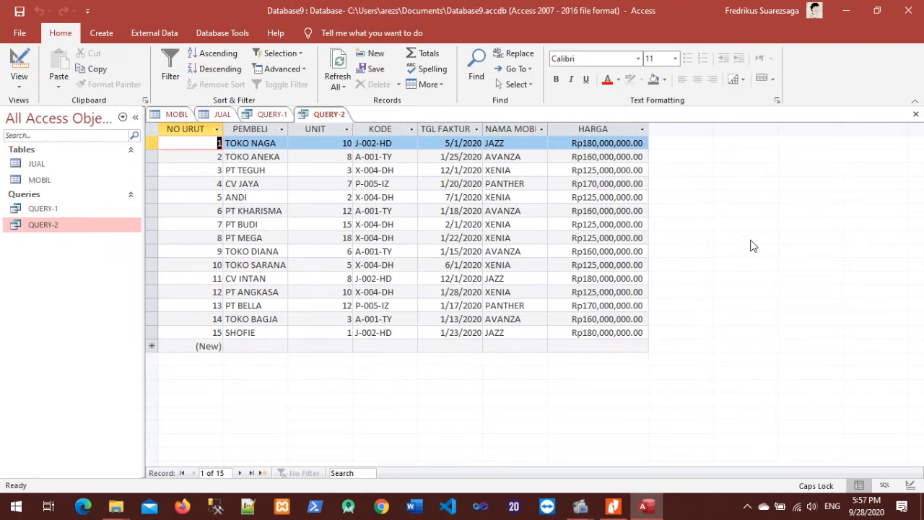
# Return QUERY-2 to Design View and display its records with Run.
pyautogui.rightClick(79, 227)
pyautogui.click(106, 249)
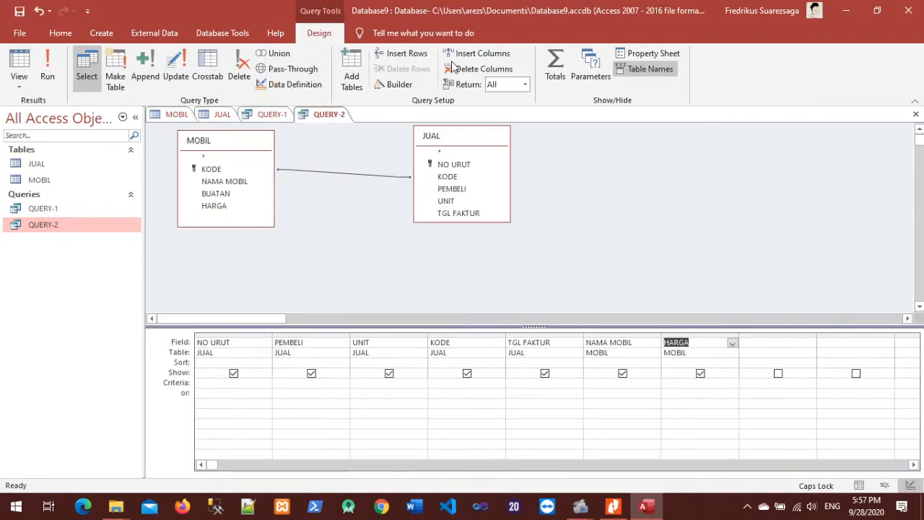
pyautogui.click(46, 78)
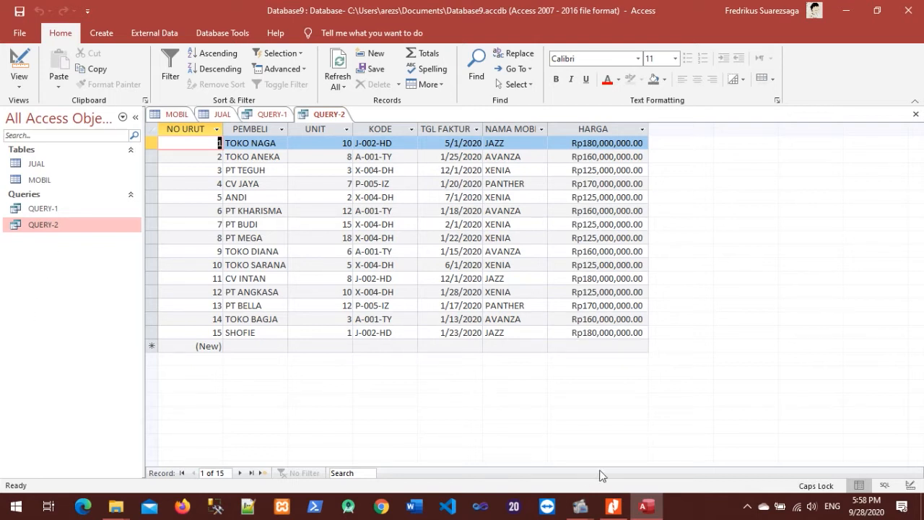
# Read section 3.4 on displaying the query design in the Nitro Pro module, and switch QUERY-2 to Design View in Access.
pyautogui.click(613, 510)
pyautogui.scroll(-5, 375, 241)
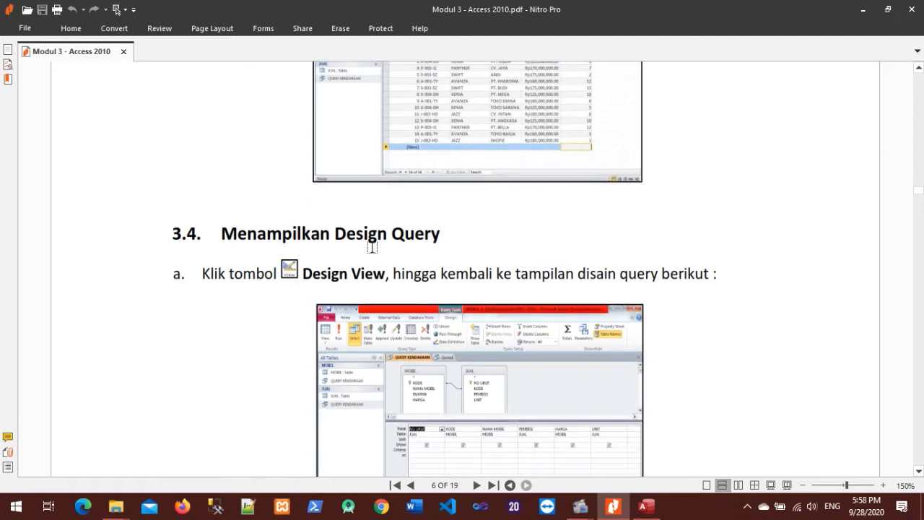
pyautogui.scroll(-1, 390, 241)
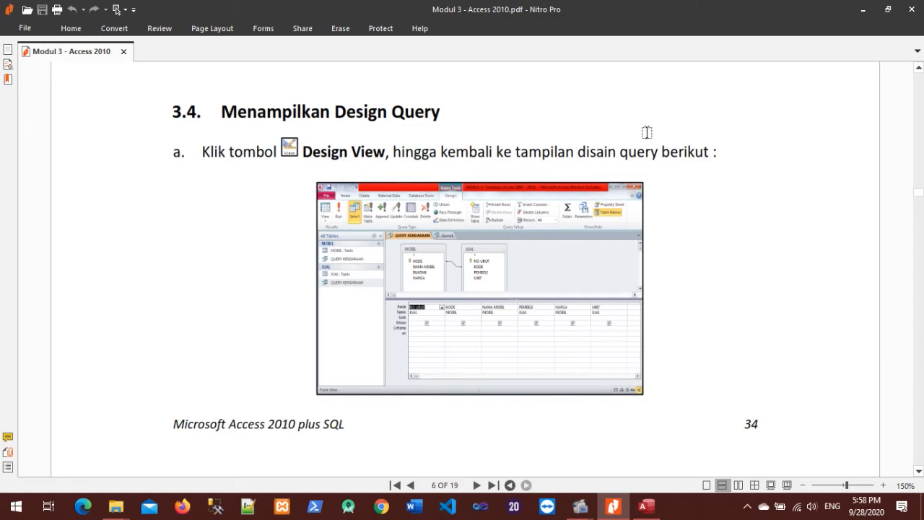
pyautogui.click(646, 506)
pyautogui.click(64, 225)
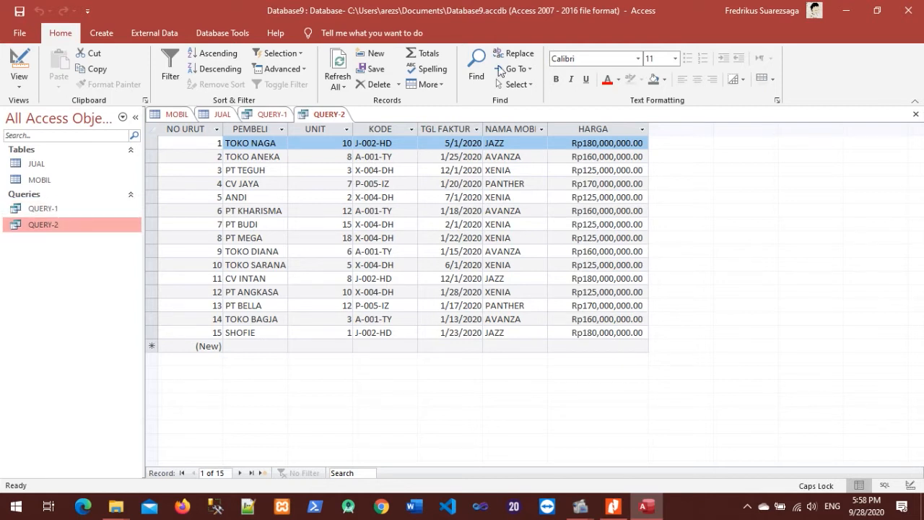
pyautogui.rightClick(101, 227)
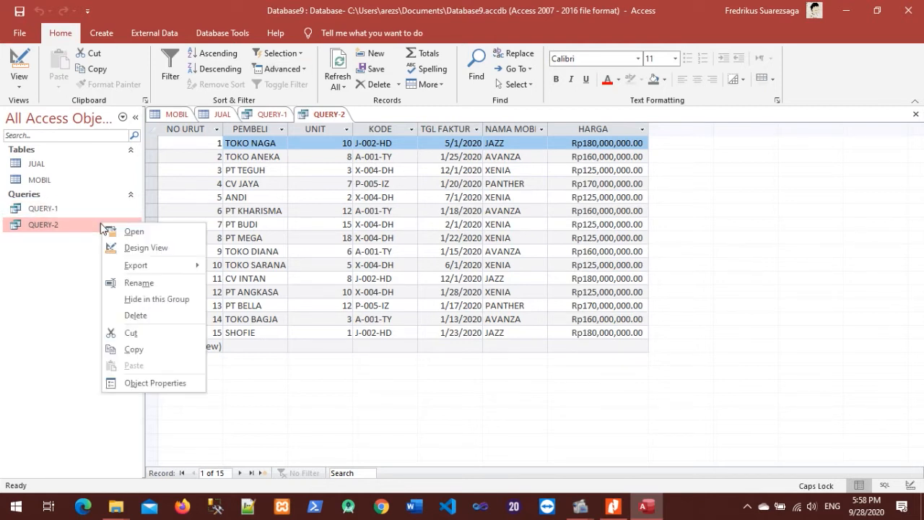
pyautogui.click(145, 246)
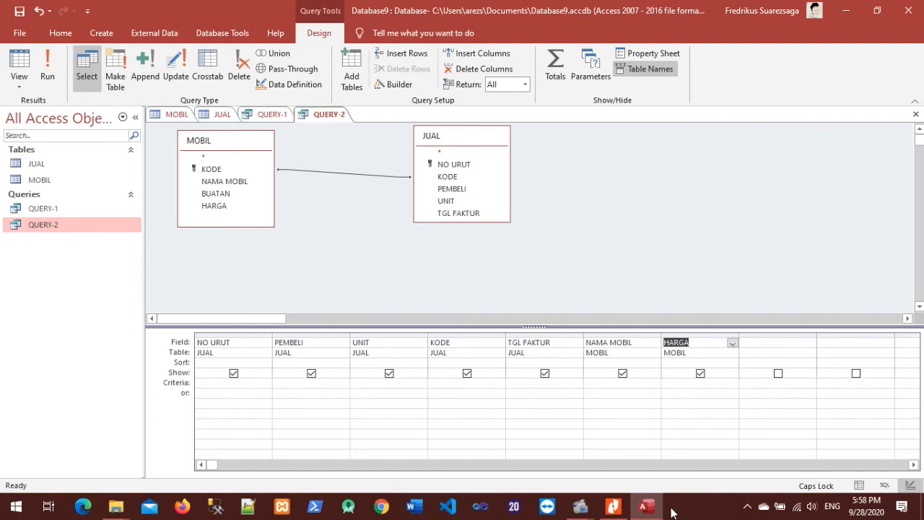
# Read section 3.5 in the Nitro Pro module on adding a table or query to the query design window.
pyautogui.click(612, 506)
pyautogui.scroll(-5, 619, 263)
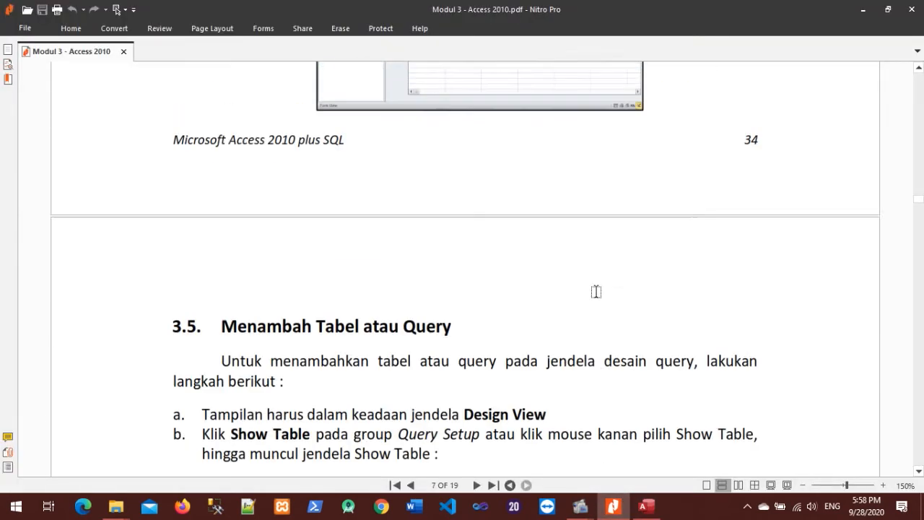
pyautogui.scroll(-2, 295, 278)
pyautogui.scroll(-2, 359, 230)
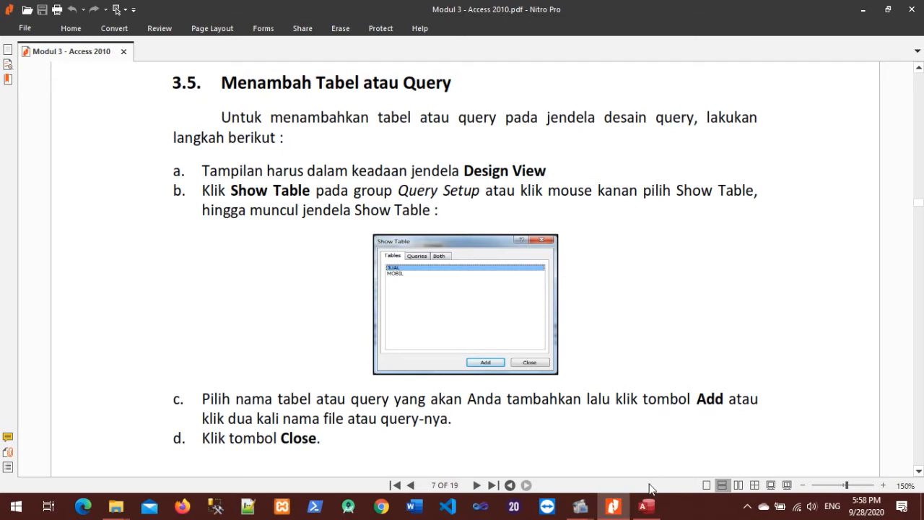
pyautogui.click(646, 505)
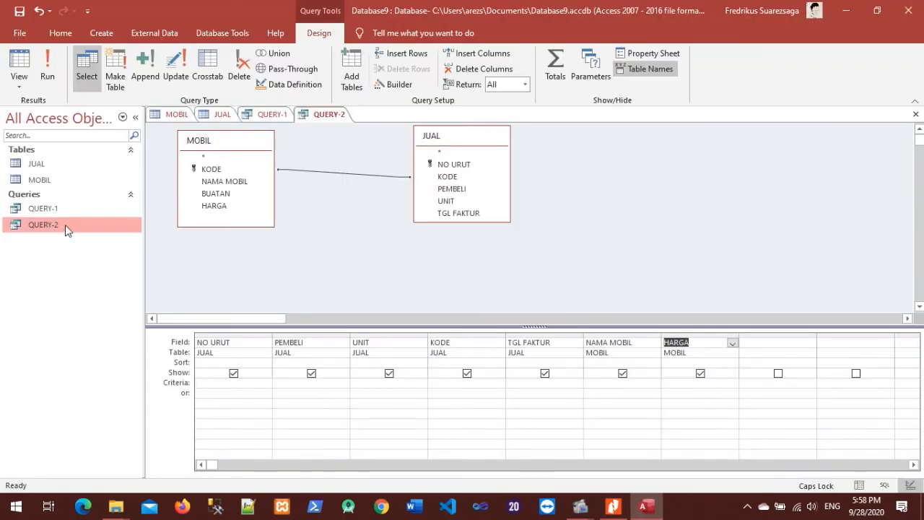
pyautogui.click(612, 506)
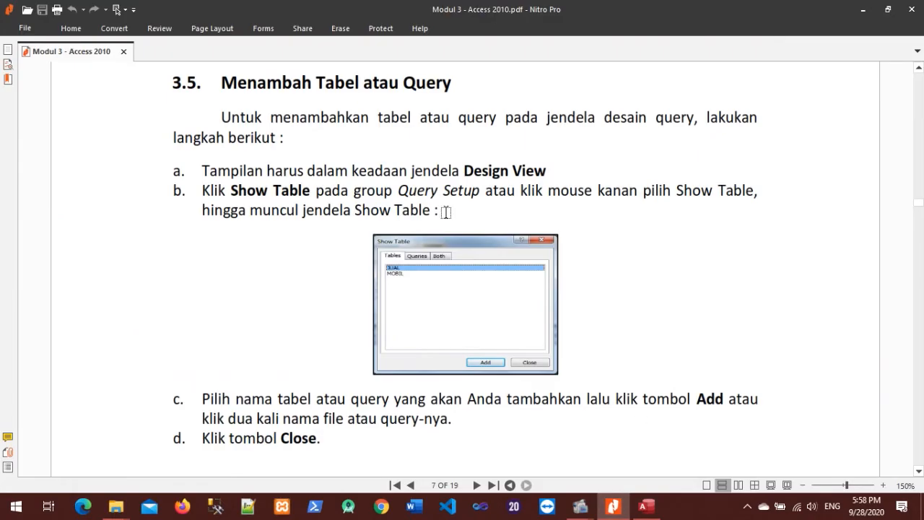
pyautogui.scroll(-1, 332, 214)
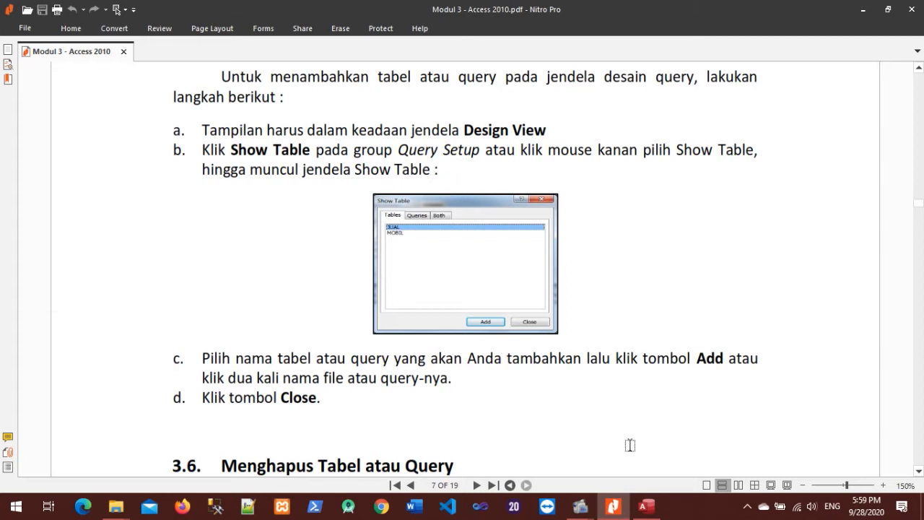
# Switch to Access, open the Show Table dialog for QUERY-2's design, and move the dialog higher on the screen.
pyautogui.click(646, 505)
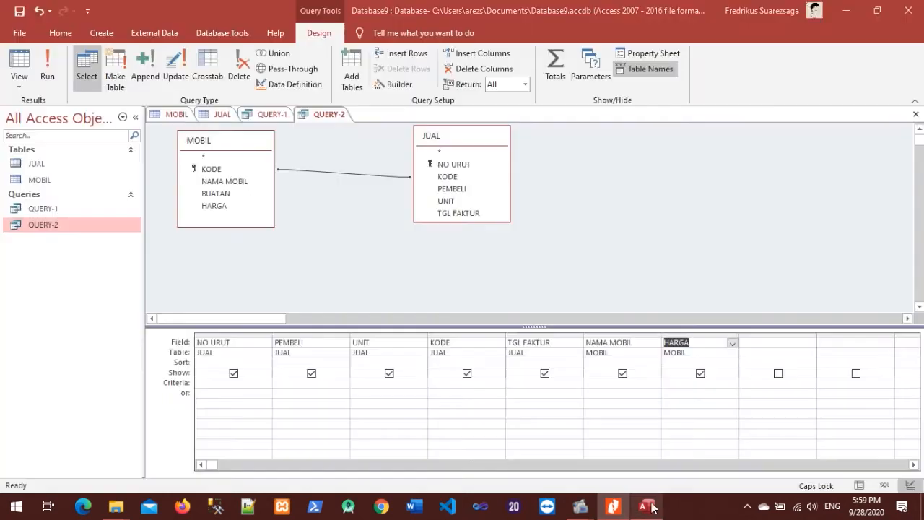
pyautogui.rightClick(614, 185)
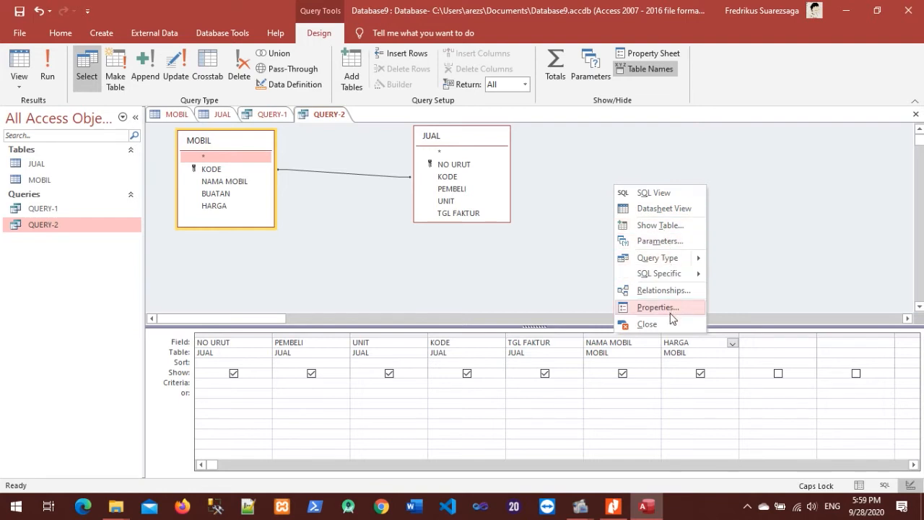
pyautogui.click(664, 228)
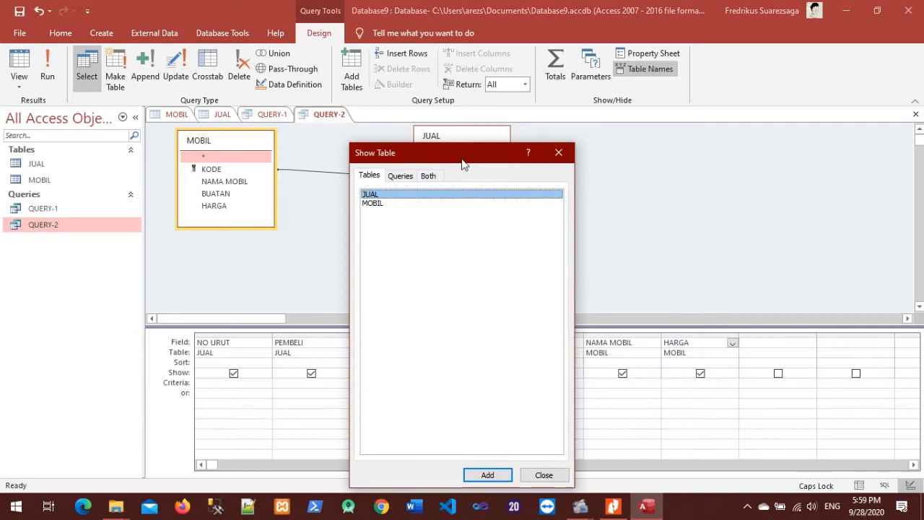
pyautogui.moveTo(462, 157); pyautogui.dragTo(447, 84)
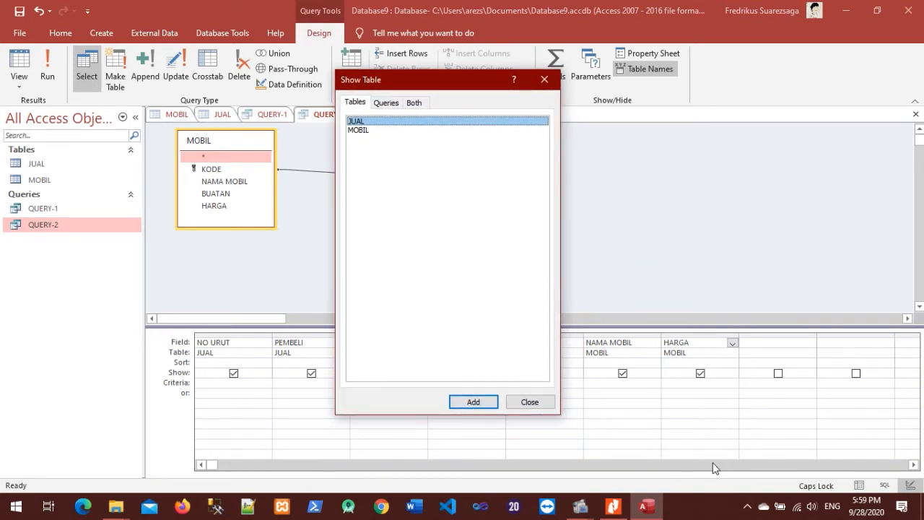
# Read steps c and d of section 3.5 in the Nitro Pro module on adding the chosen table or query, and return to Access.
pyautogui.click(625, 505)
pyautogui.scroll(-3, 530, 181)
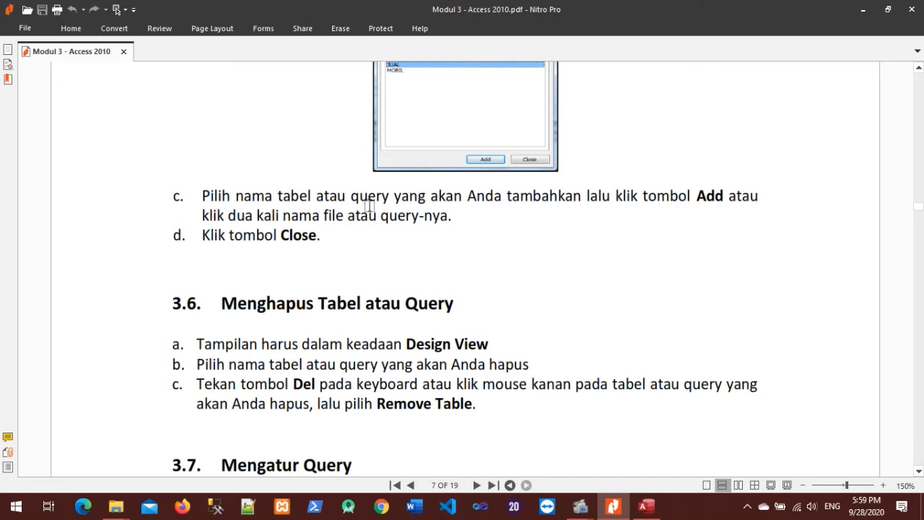
pyautogui.scroll(2, 633, 375)
pyautogui.scroll(-1, 635, 328)
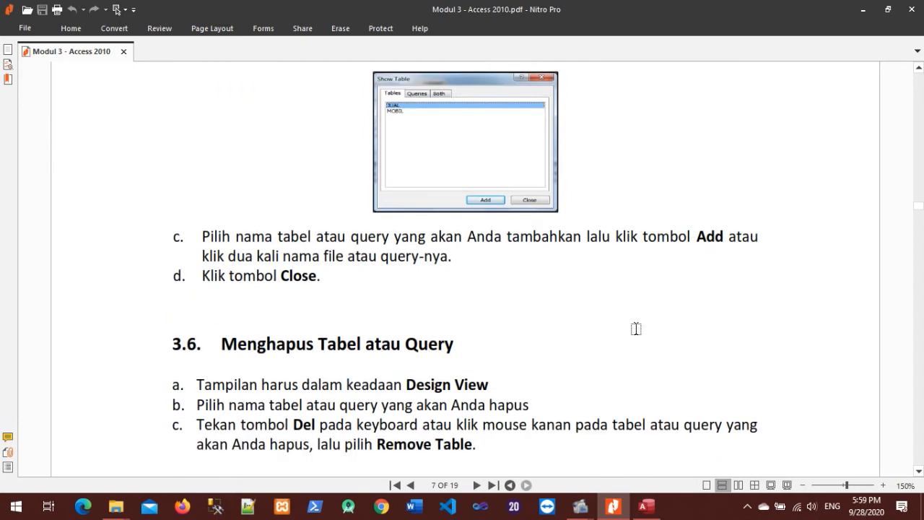
pyautogui.click(646, 506)
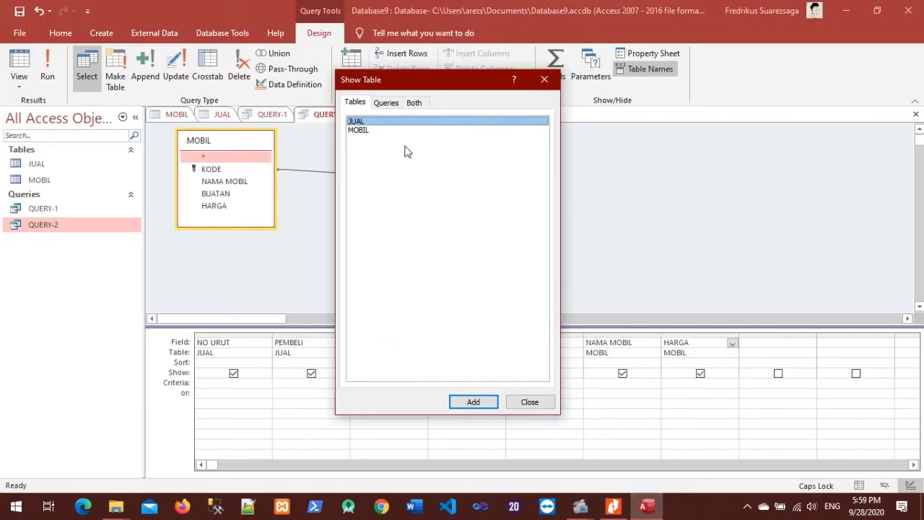
# Add QUERY-1 from the list of queries to QUERY-2's design and close the Show Table dialog.
pyautogui.click(388, 103)
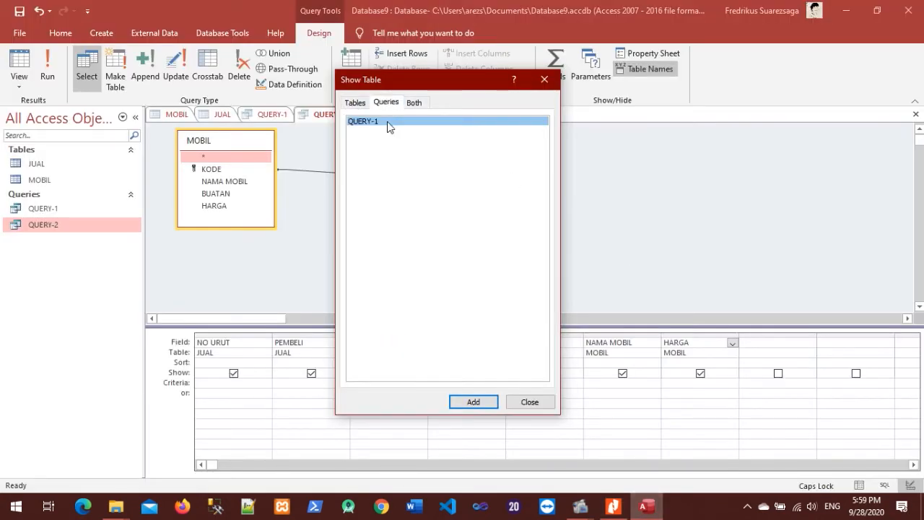
pyautogui.click(354, 102)
pyautogui.click(380, 102)
pyautogui.click(470, 401)
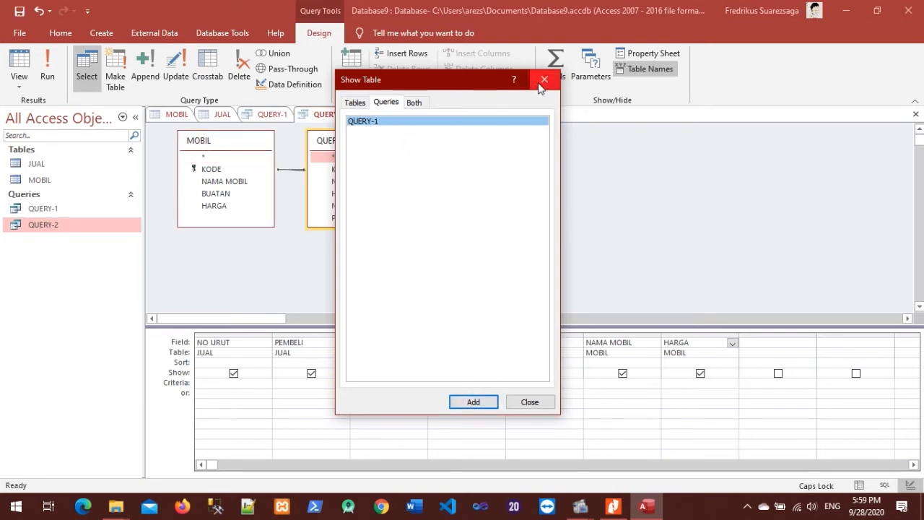
pyautogui.click(546, 407)
# Arrange QUERY-2's design area with QUERY-1 below and between the two tables and JUAL farther from MOBIL.
pyautogui.moveTo(374, 146); pyautogui.dragTo(364, 224)
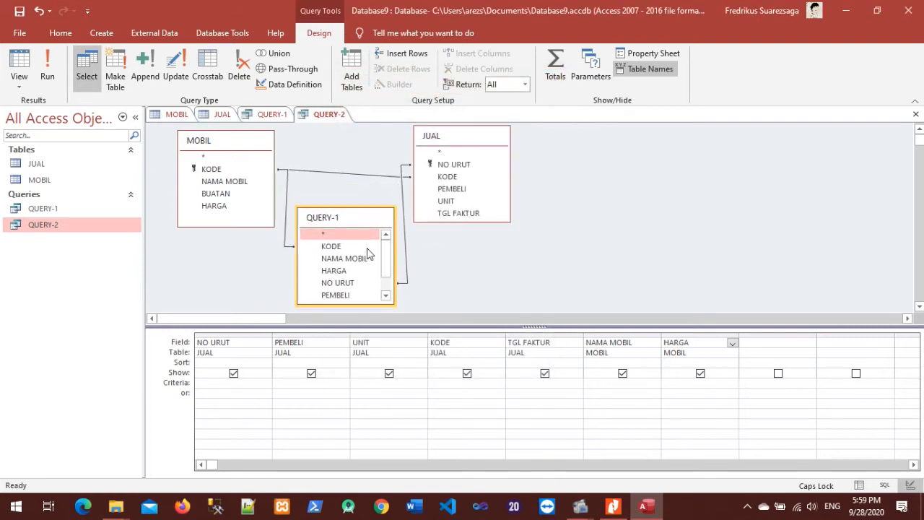
pyautogui.scroll(-1, 387, 253)
pyautogui.scroll(1, 390, 250)
pyautogui.moveTo(481, 138); pyautogui.dragTo(503, 138)
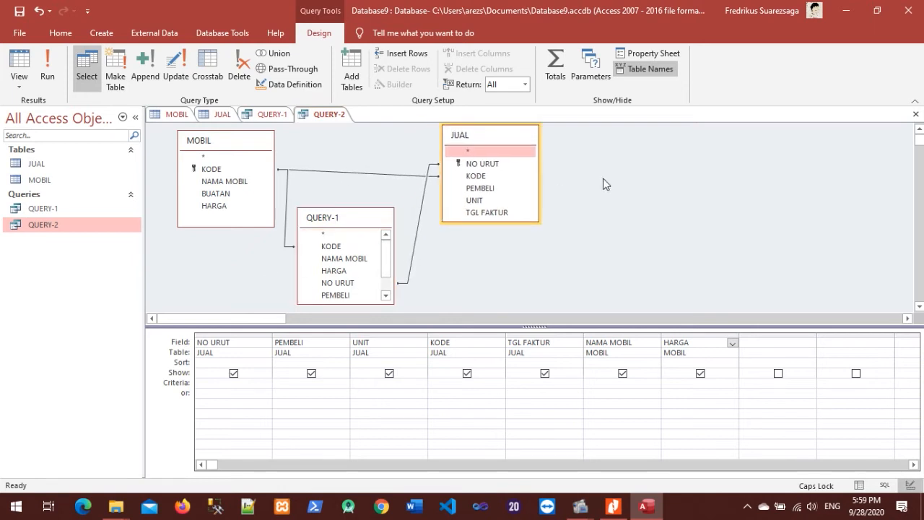
# Read section 3.6 in the Nitro Pro module on removing a table or query from the design.
pyautogui.click(612, 506)
pyautogui.scroll(-3, 467, 303)
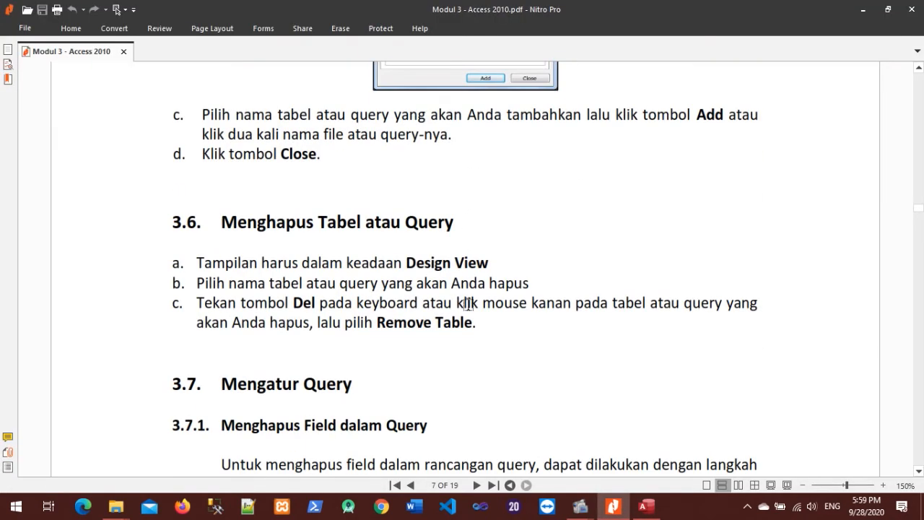
pyautogui.scroll(8, 467, 303)
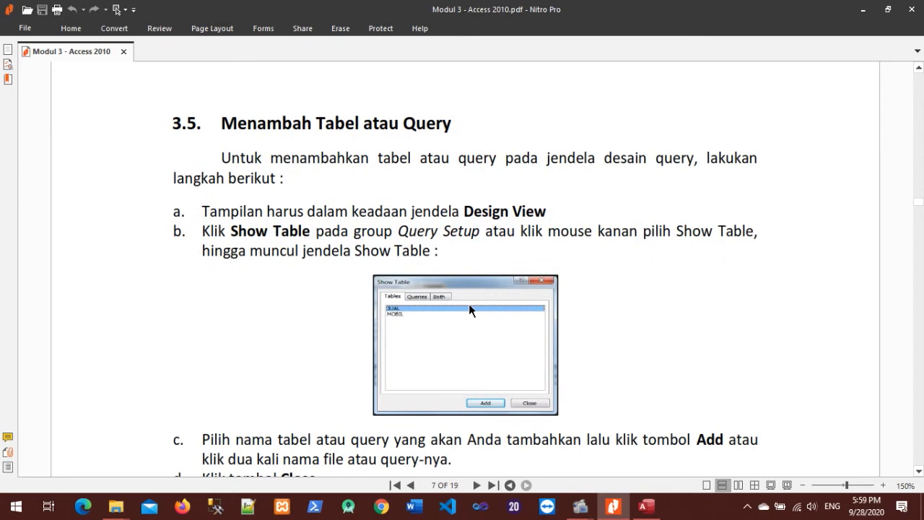
pyautogui.scroll(-9, 468, 307)
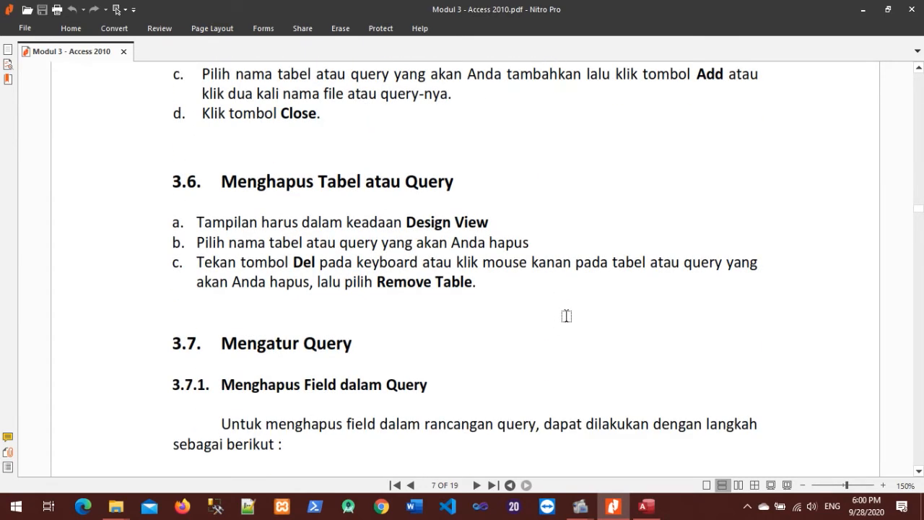
pyautogui.scroll(-1, 566, 316)
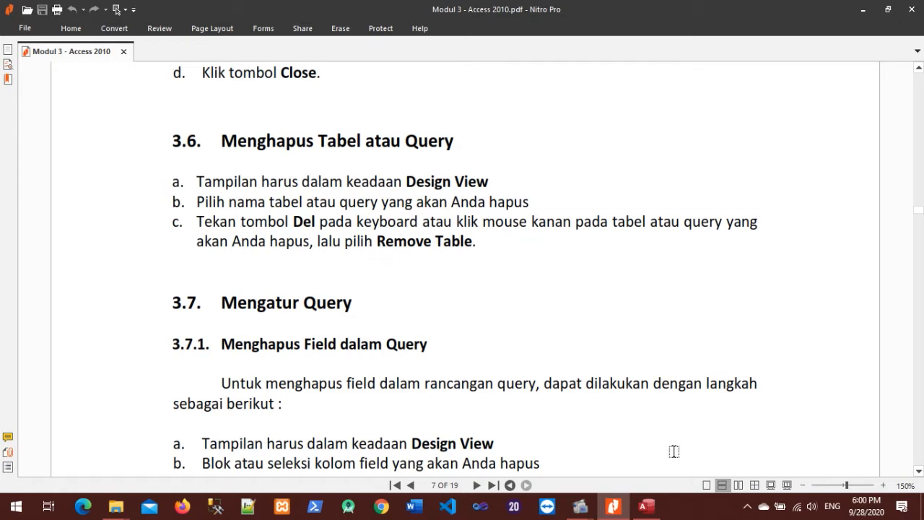
# Switch to Access and remove QUERY-1 from QUERY-2's design with Remove Table.
pyautogui.click(646, 505)
pyautogui.moveTo(345, 221); pyautogui.dragTo(351, 203)
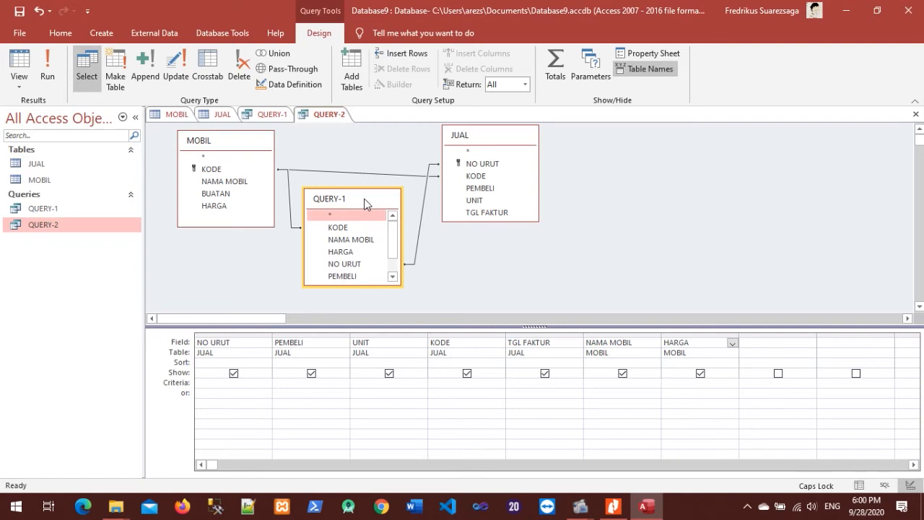
pyautogui.rightClick(370, 197)
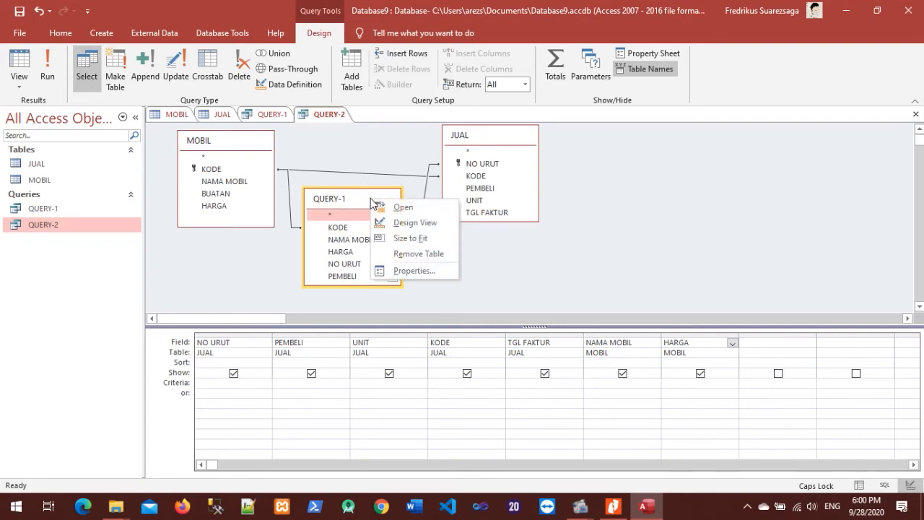
pyautogui.click(412, 254)
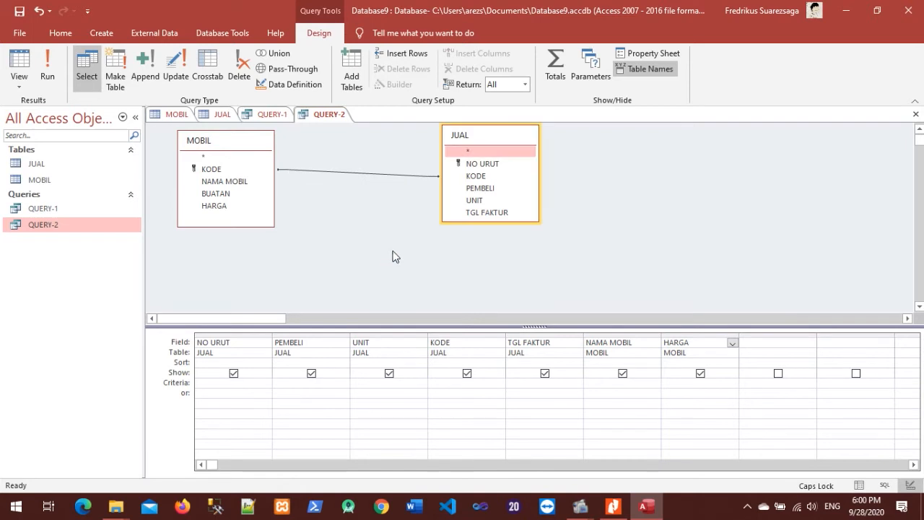
pyautogui.click(393, 252)
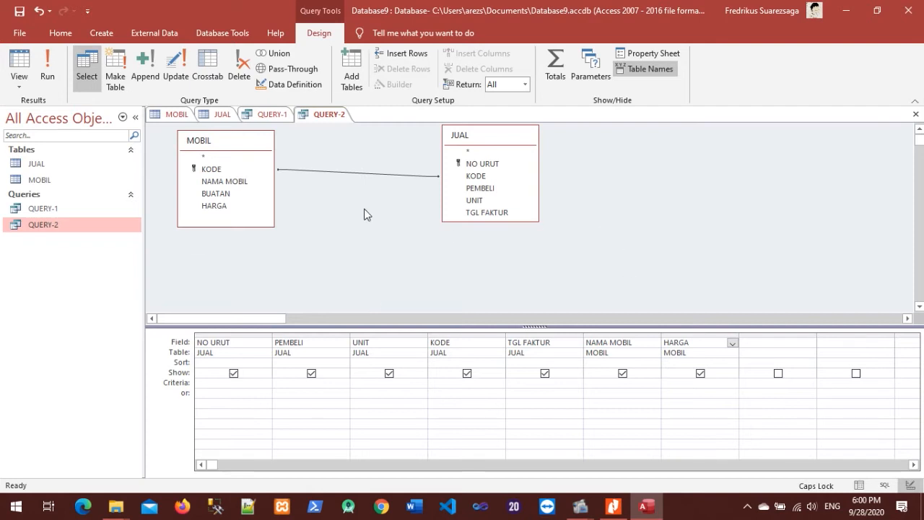
# Read section 3.7.1 in the Nitro Pro module on deleting a field from a query, including its illustration of a selected column.
pyautogui.click(613, 507)
pyautogui.scroll(-4, 388, 254)
pyautogui.scroll(2, 388, 254)
pyautogui.scroll(11, 389, 255)
pyautogui.scroll(-12, 390, 255)
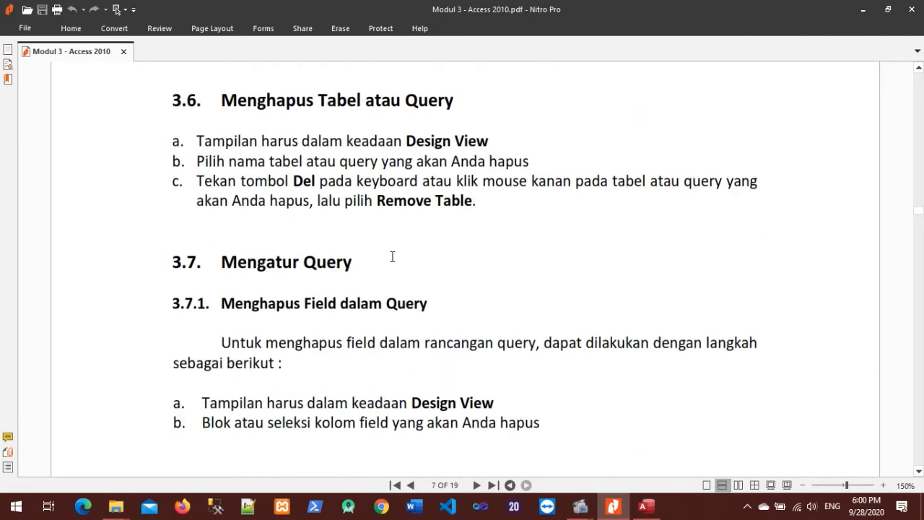
pyautogui.scroll(-2, 391, 256)
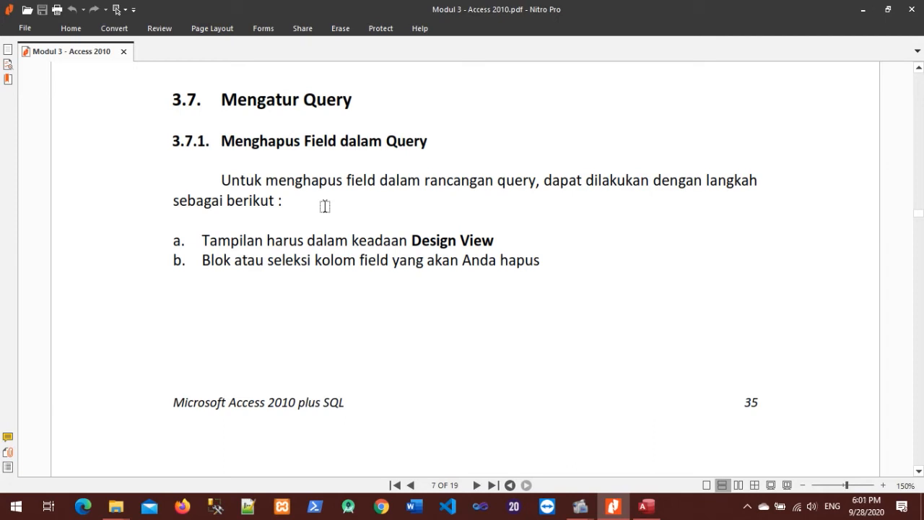
pyautogui.scroll(-2, 325, 207)
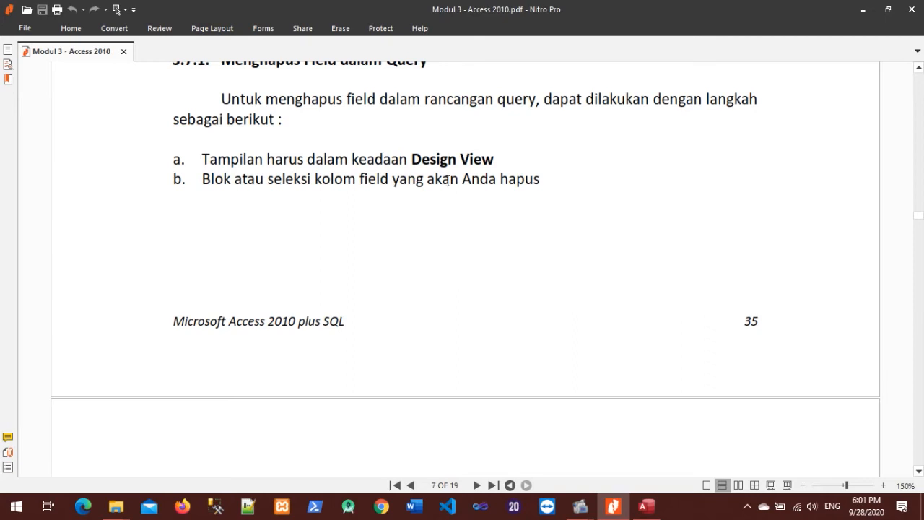
pyautogui.click(639, 514)
pyautogui.click(640, 514)
pyautogui.scroll(-5, 519, 178)
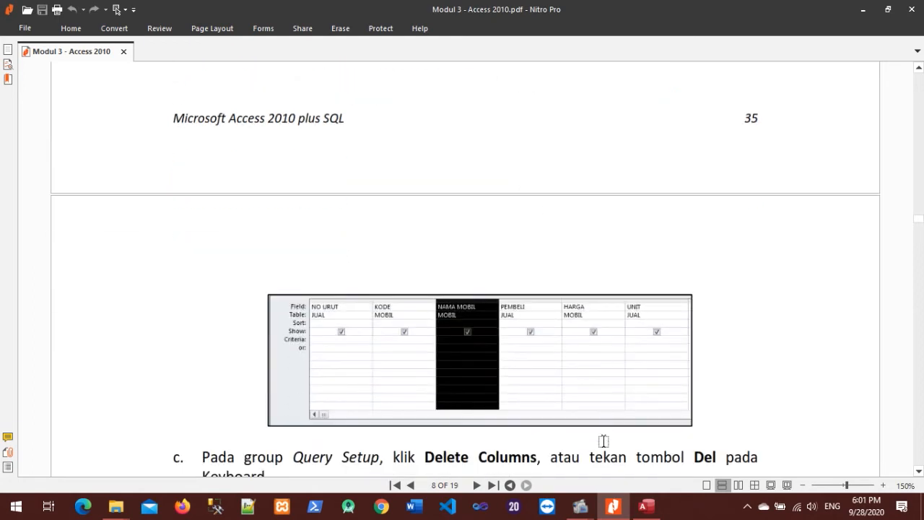
# Delete the NO URUT column from QUERY-2's design grid in Access, following step c of section 3.7.1 in the Nitro Pro module.
pyautogui.click(645, 506)
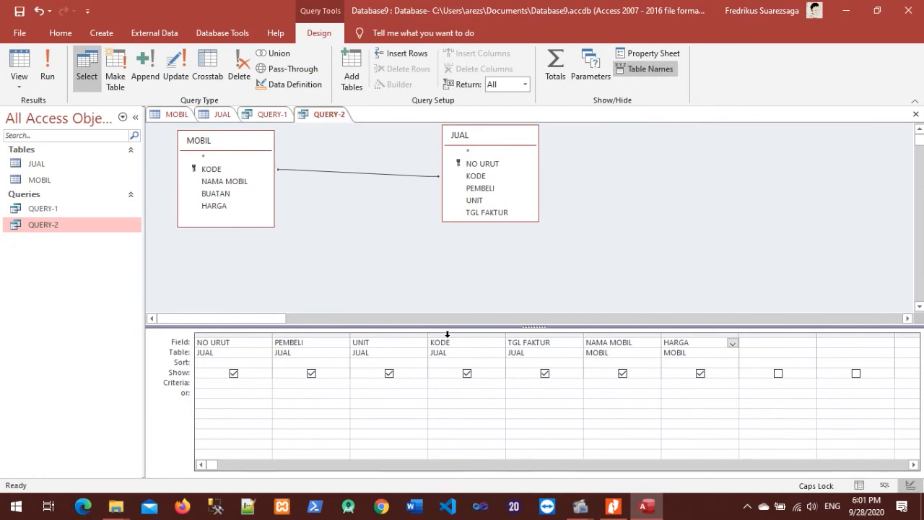
pyautogui.click(249, 335)
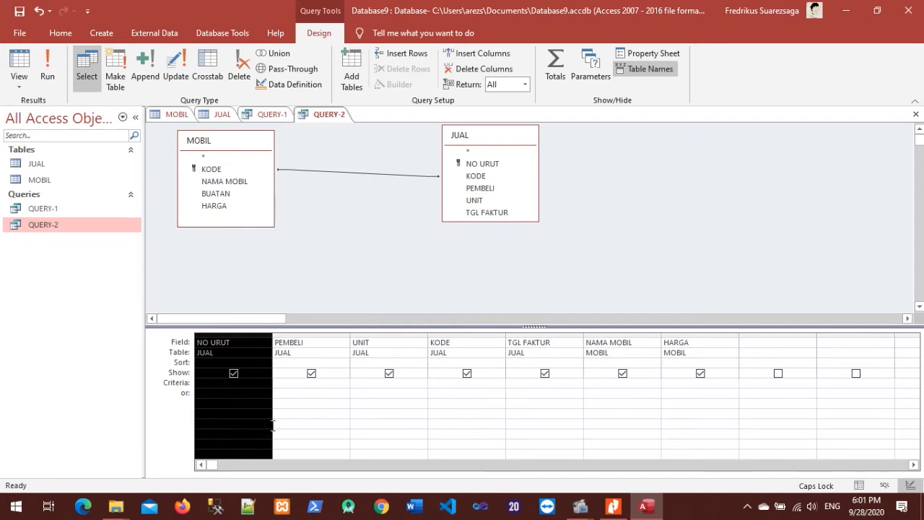
pyautogui.click(612, 506)
pyautogui.scroll(-5, 336, 285)
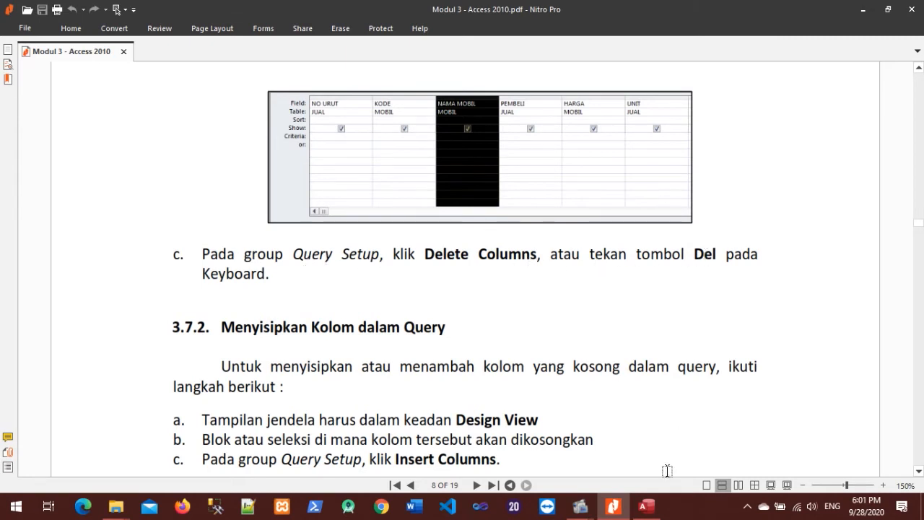
pyautogui.click(646, 505)
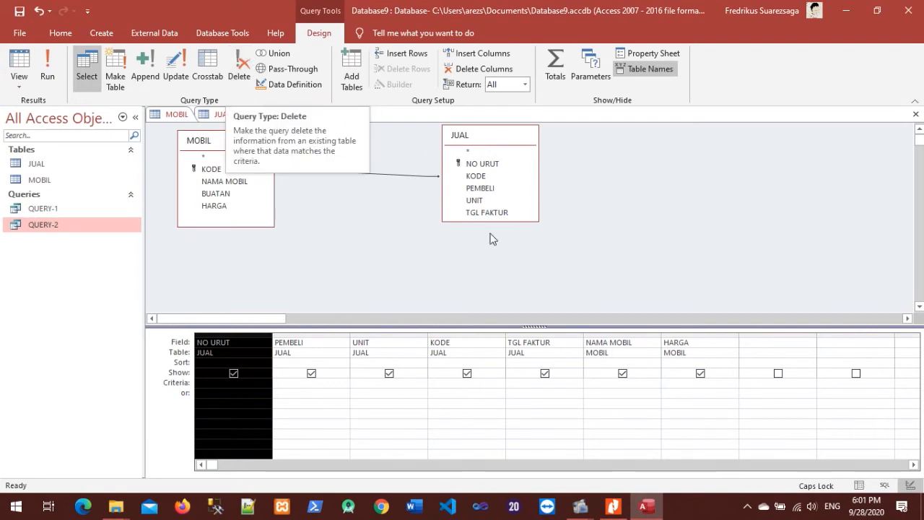
pyautogui.click(612, 506)
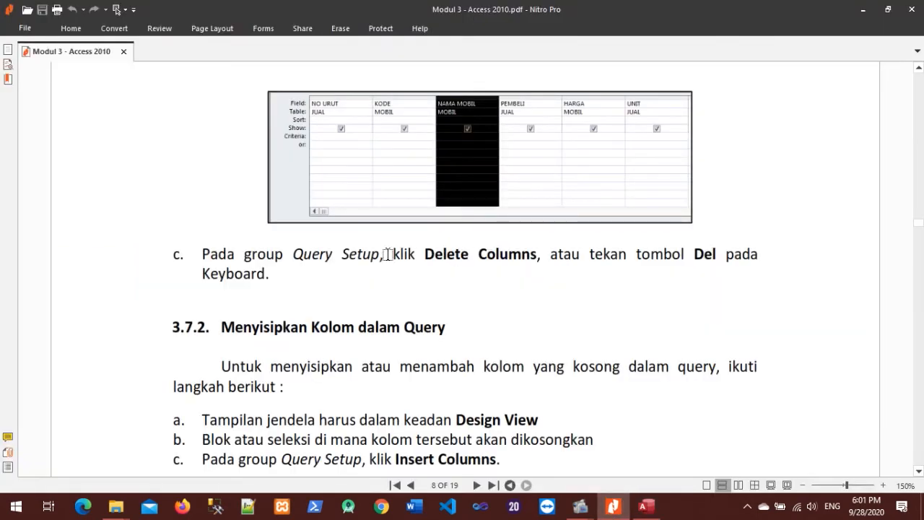
pyautogui.click(645, 507)
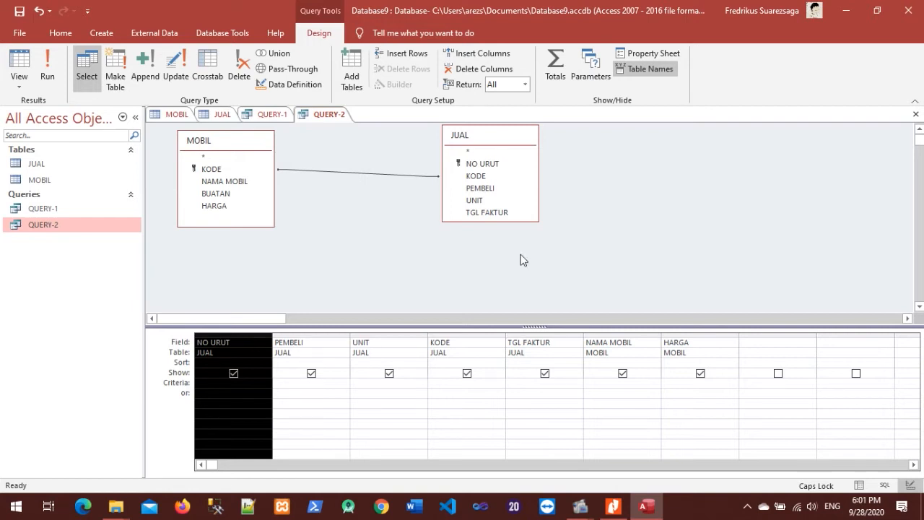
pyautogui.click(494, 67)
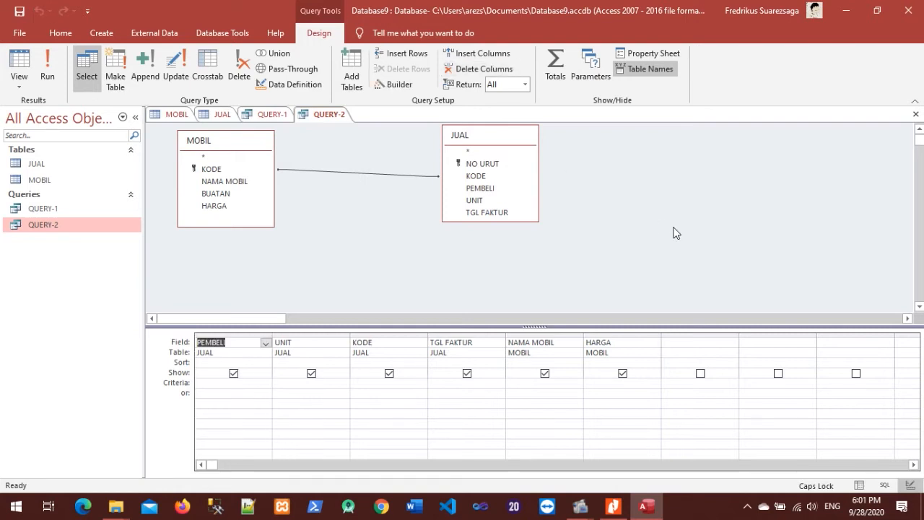
pyautogui.click(677, 177)
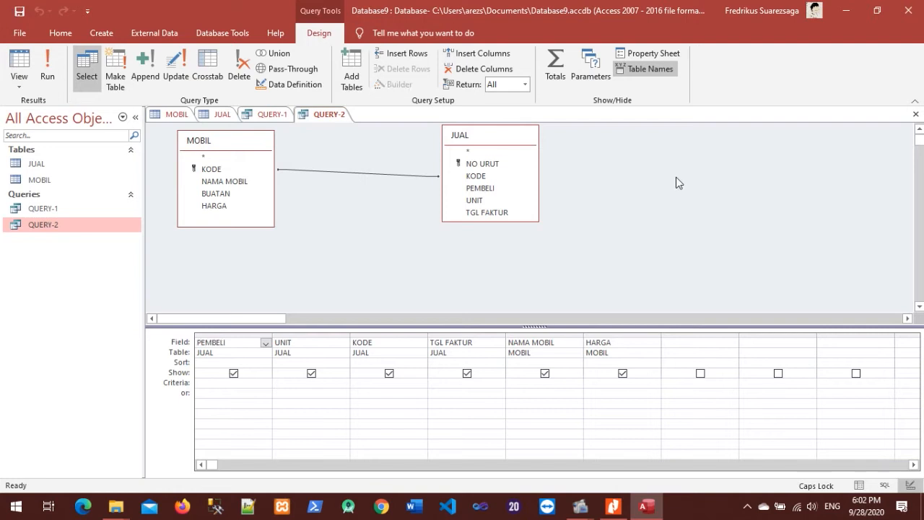
# Read section 3.7.2 in the Nitro Pro module, and insert an empty column before NAMA MOBIL in QUERY-2's design grid in Access.
pyautogui.click(612, 506)
pyautogui.scroll(-5, 395, 278)
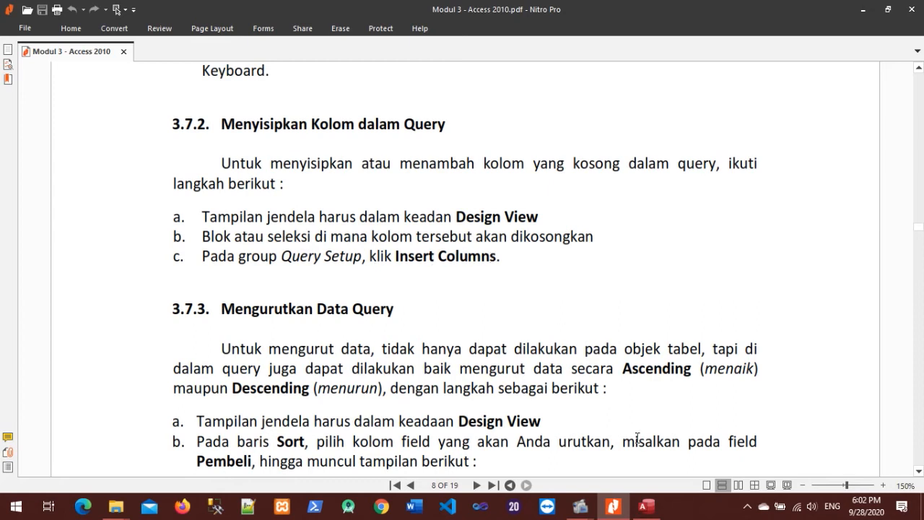
pyautogui.click(646, 508)
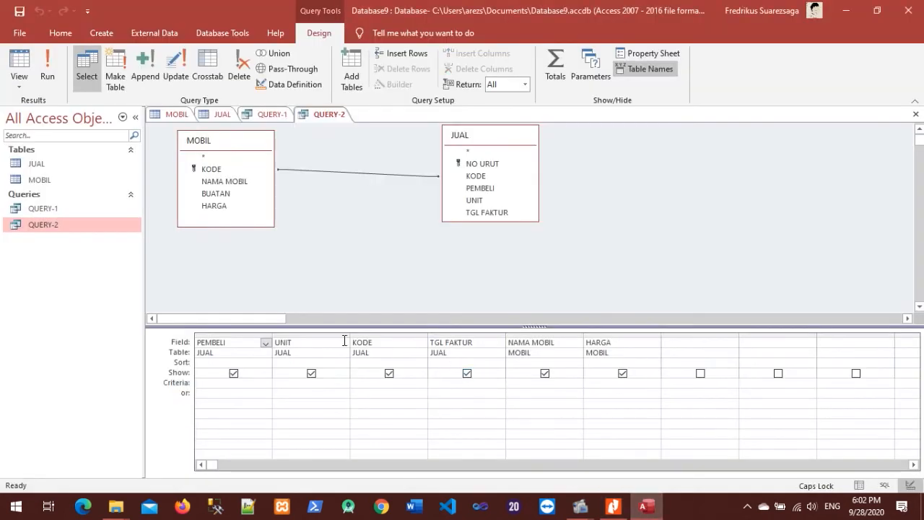
pyautogui.click(568, 333)
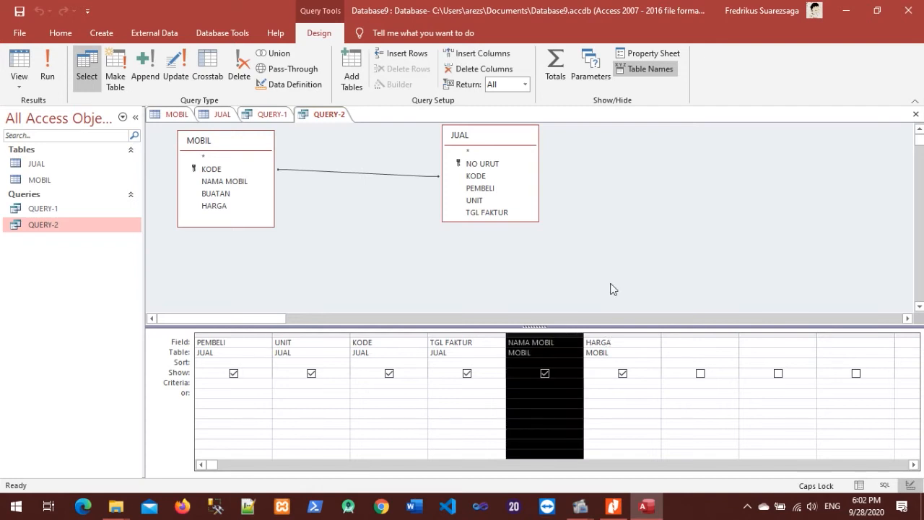
pyautogui.click(491, 55)
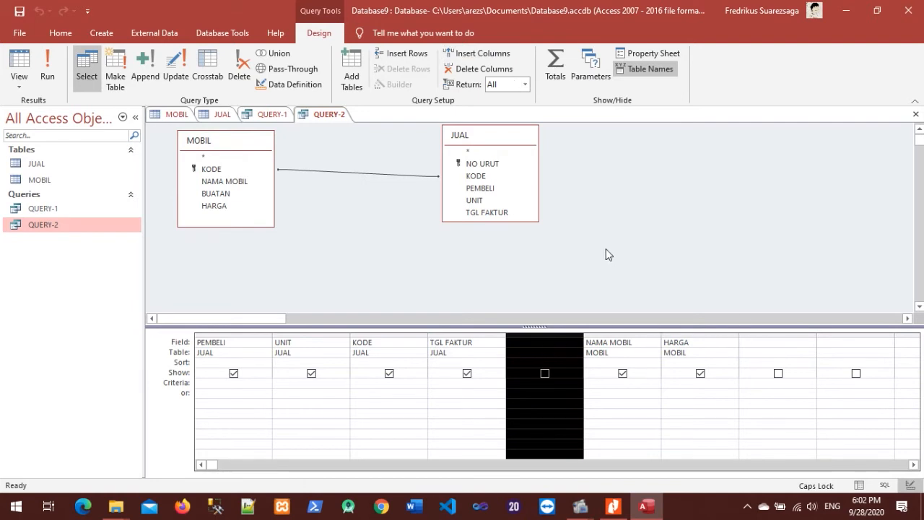
# Delete the empty column before NAMA MOBIL and insert an empty column before HARGA in QUERY-2's design grid.
pyautogui.click(489, 69)
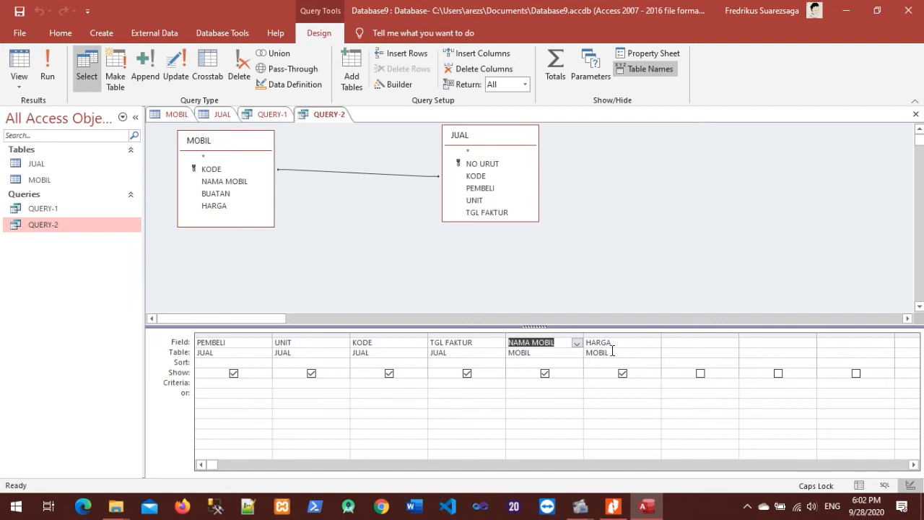
pyautogui.click(615, 334)
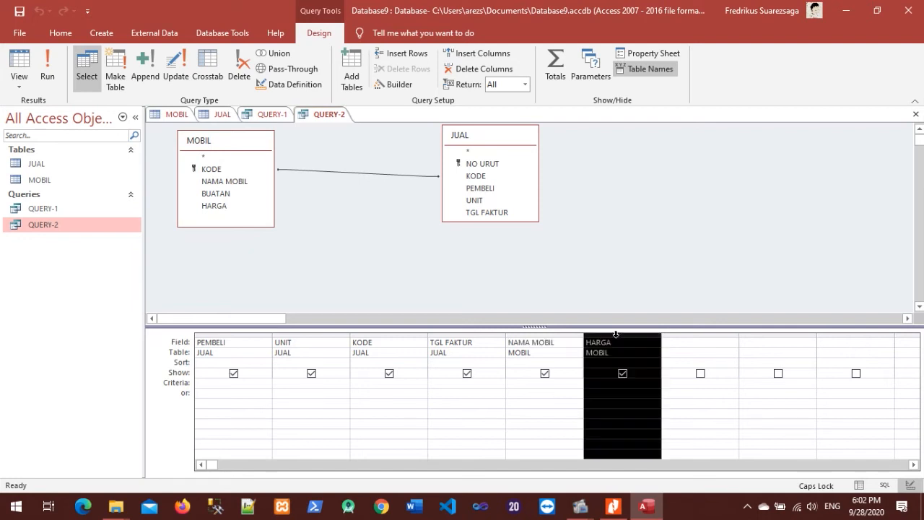
pyautogui.click(482, 53)
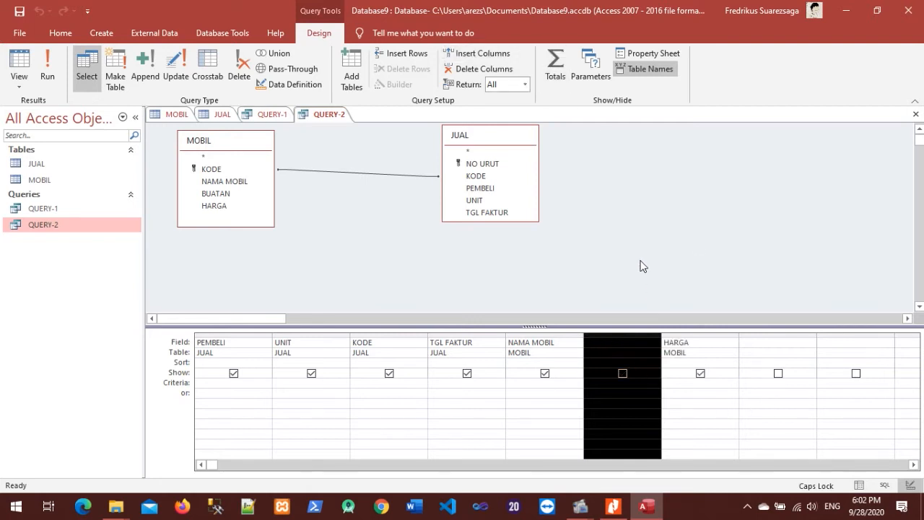
pyautogui.click(637, 336)
pyautogui.click(654, 343)
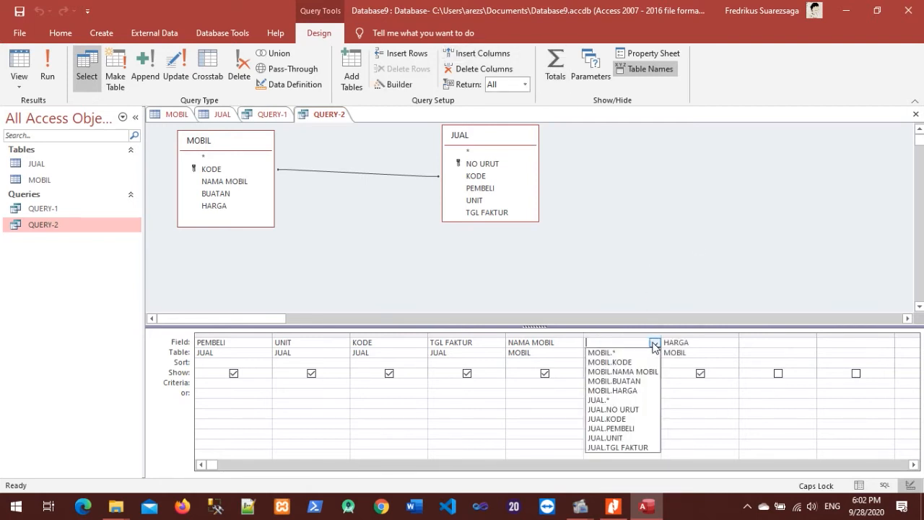
pyautogui.click(651, 316)
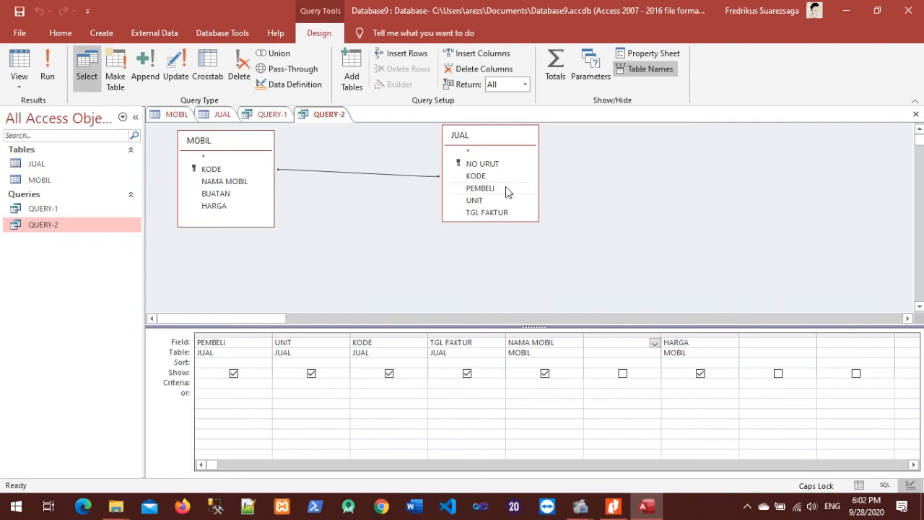
pyautogui.doubleClick(221, 195)
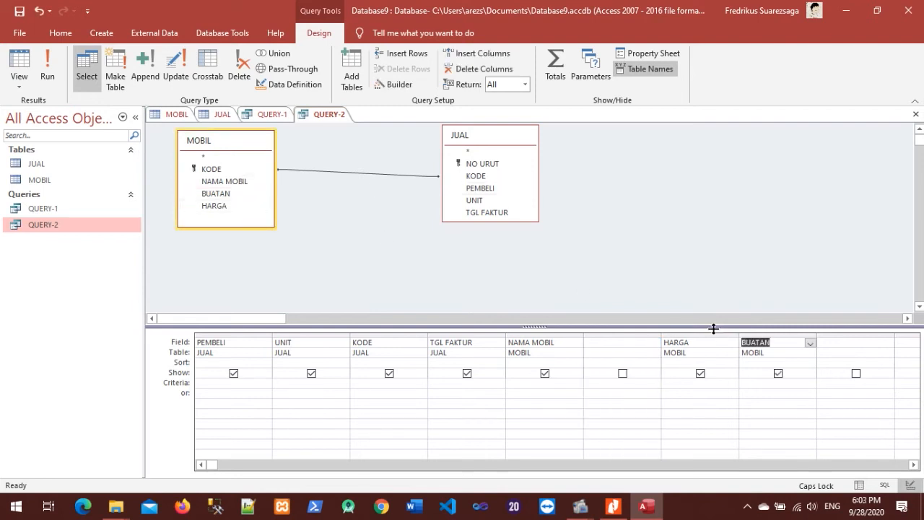
pyautogui.hotkey('ctrl', 'z')
# Set the field of the empty column before HARGA to MOBIL.BUATAN.
pyautogui.click(650, 342)
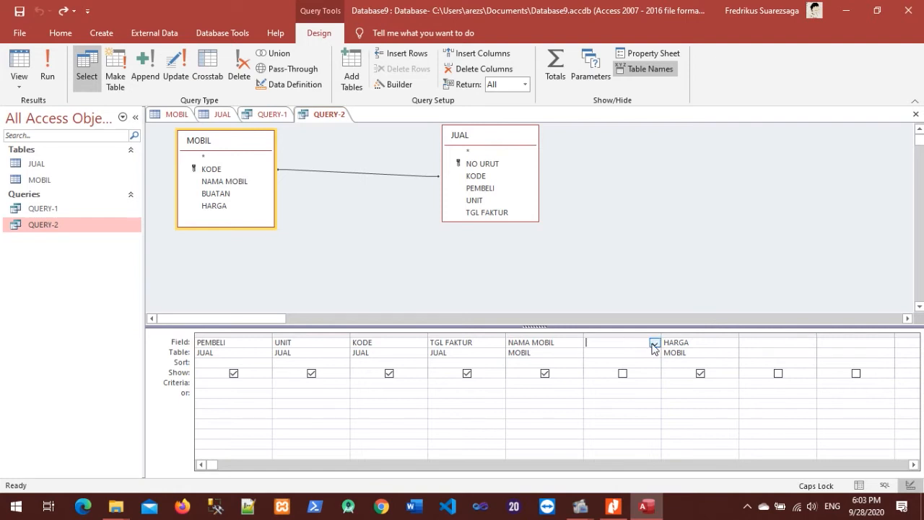
pyautogui.click(654, 343)
pyautogui.click(621, 380)
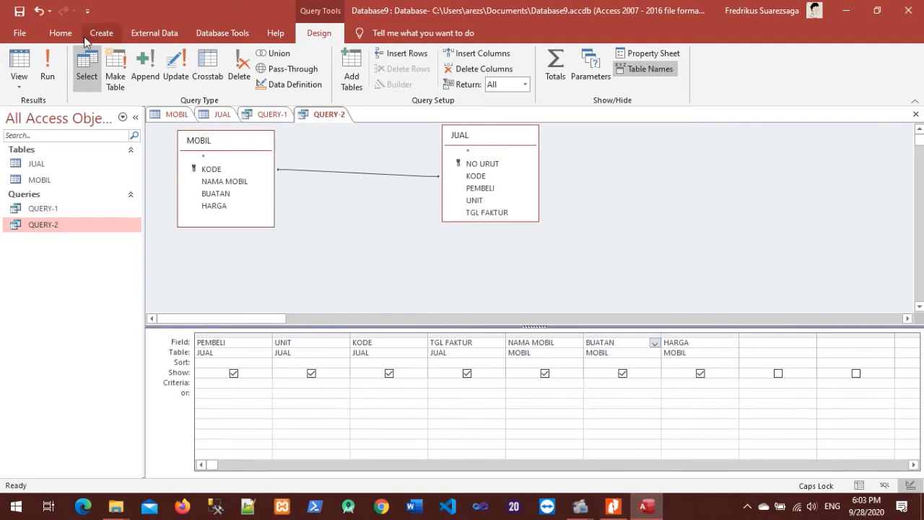
# Switch to Nitro Pro and read section 3.7.3 on sorting query data, including the Sort options illustrated for Pembeli.
pyautogui.click(613, 509)
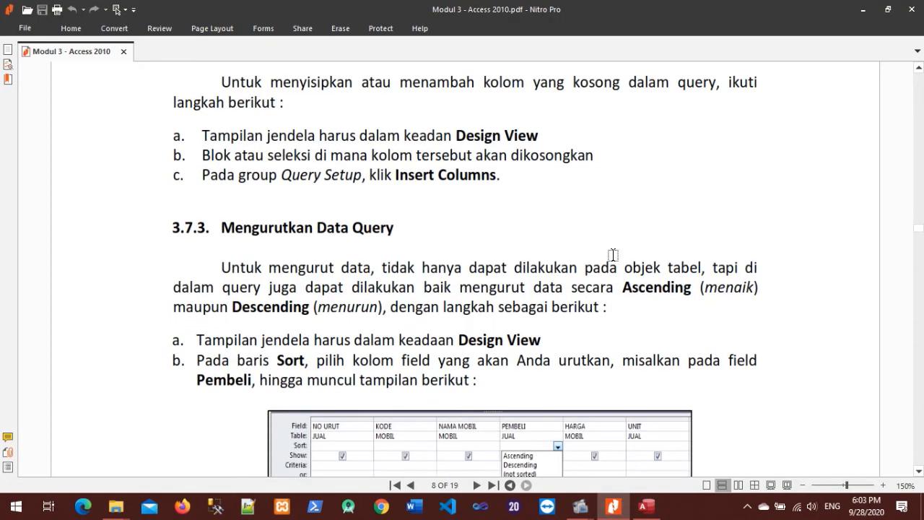
pyautogui.scroll(-3, 613, 255)
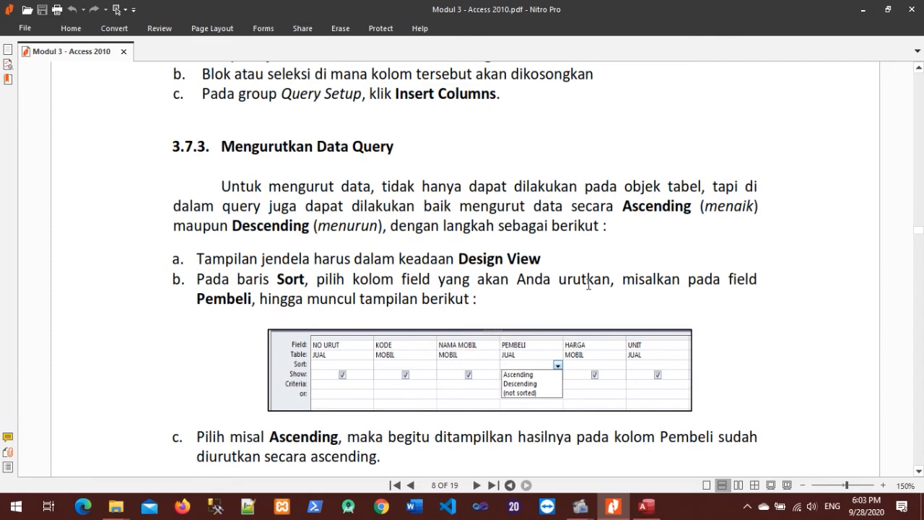
pyautogui.scroll(-2, 588, 282)
pyautogui.scroll(-1, 510, 297)
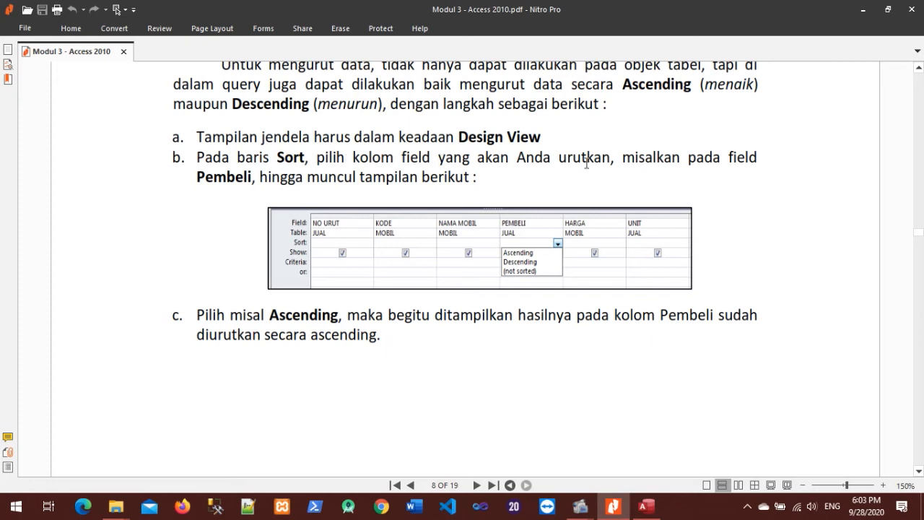
pyautogui.moveTo(356, 177); pyautogui.dragTo(353, 159)
pyautogui.click(457, 176)
pyautogui.scroll(-2, 546, 244)
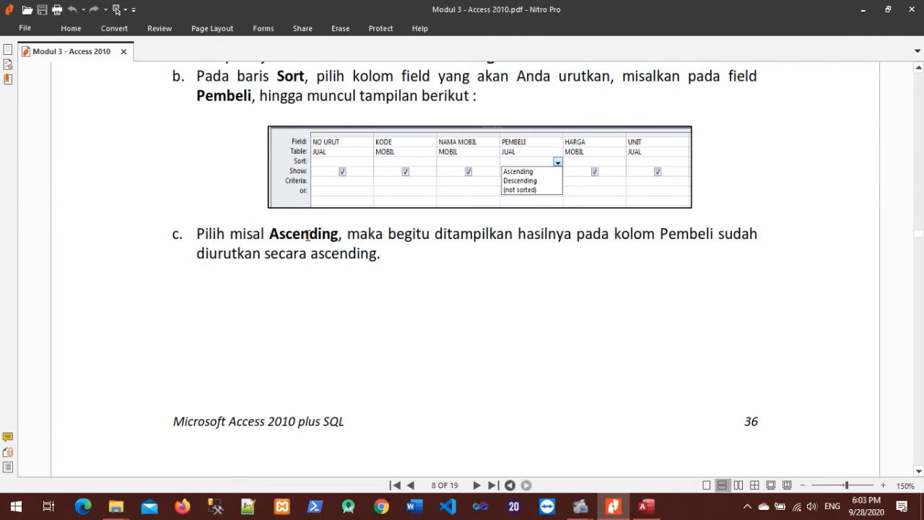
pyautogui.doubleClick(308, 234)
pyautogui.click(488, 254)
pyautogui.scroll(-3, 527, 274)
pyautogui.scroll(3, 528, 276)
# Switch to Access, sort QUERY-2's PEMBELI column Ascending, and display the query's results.
pyautogui.click(646, 506)
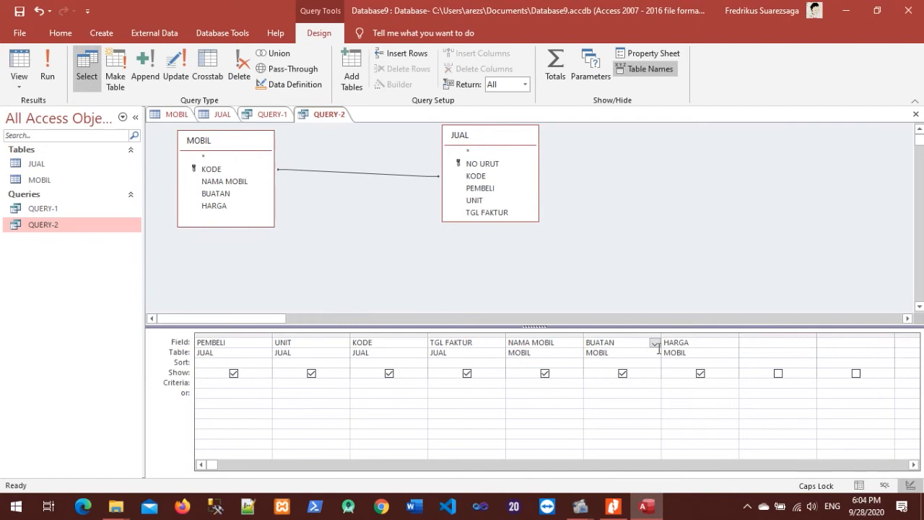
pyautogui.click(254, 362)
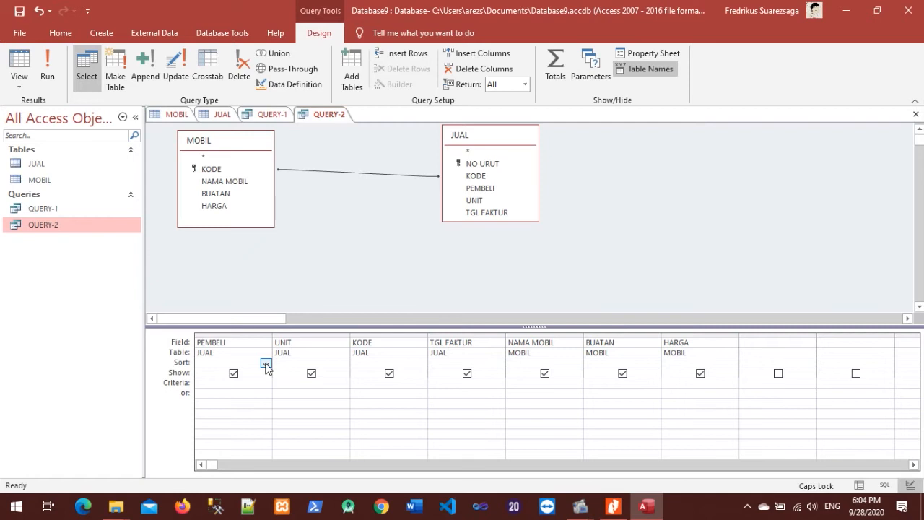
pyautogui.click(266, 363)
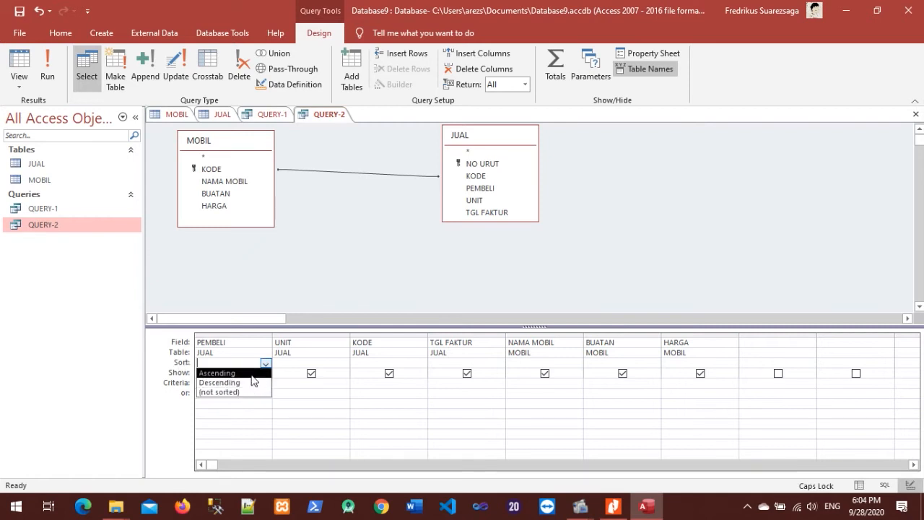
pyautogui.click(252, 375)
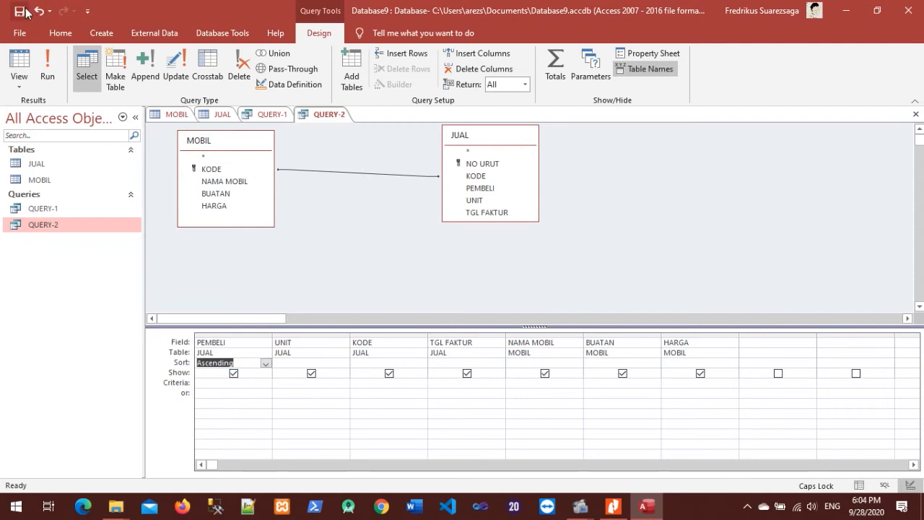
pyautogui.doubleClick(77, 226)
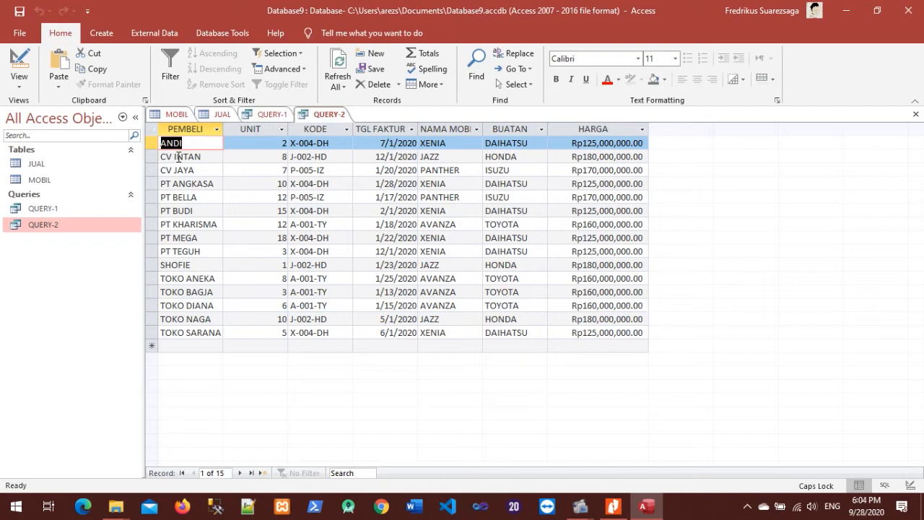
# Switch to Nitro Pro and read section 3.7.4 on hiding fields in a query.
pyautogui.click(624, 513)
pyautogui.scroll(-6, 412, 283)
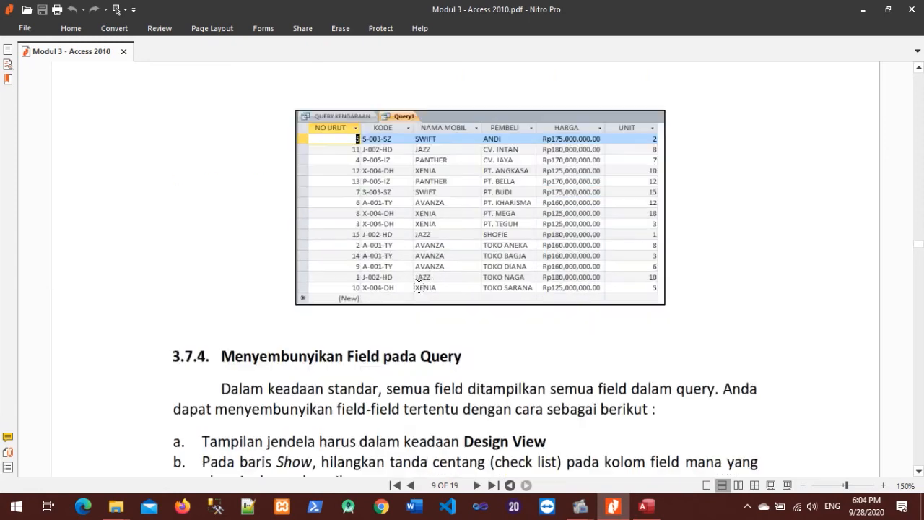
pyautogui.scroll(-6, 419, 286)
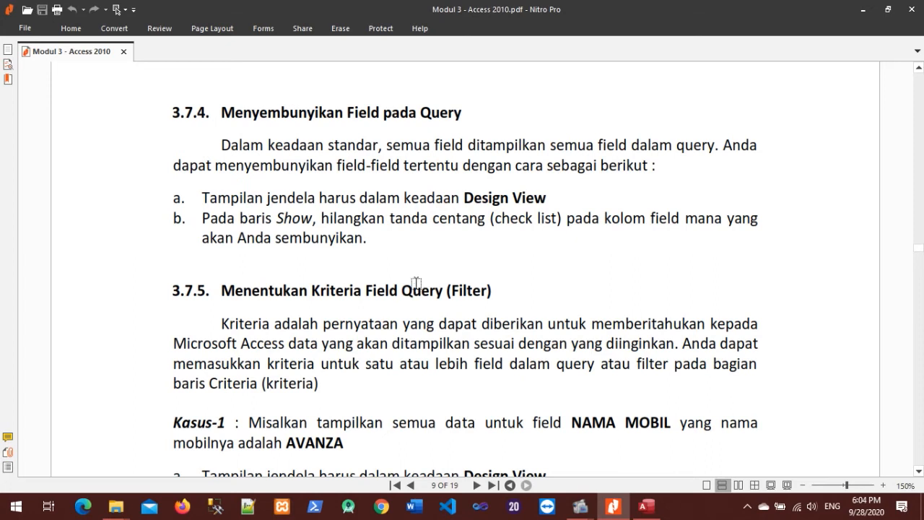
pyautogui.scroll(-1, 280, 241)
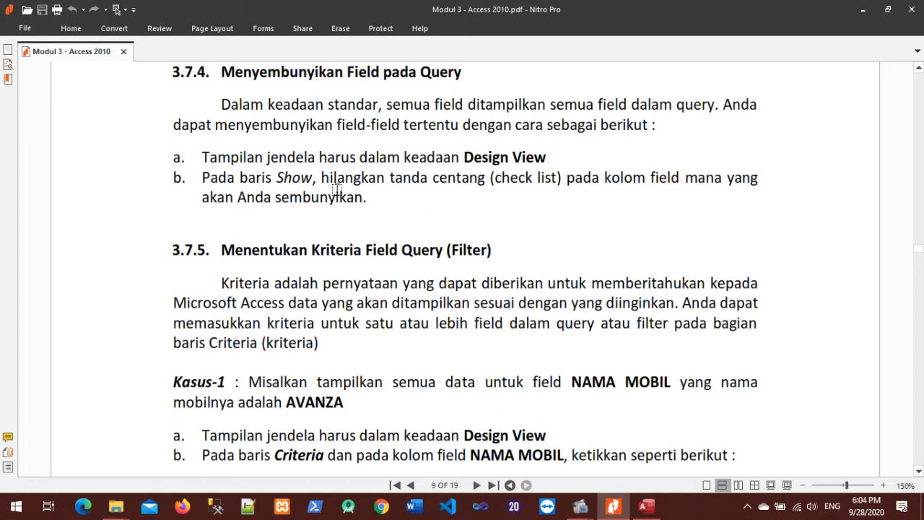
# Switch to Access, hide the UNIT field in QUERY-2's design, and display the query's results.
pyautogui.click(646, 505)
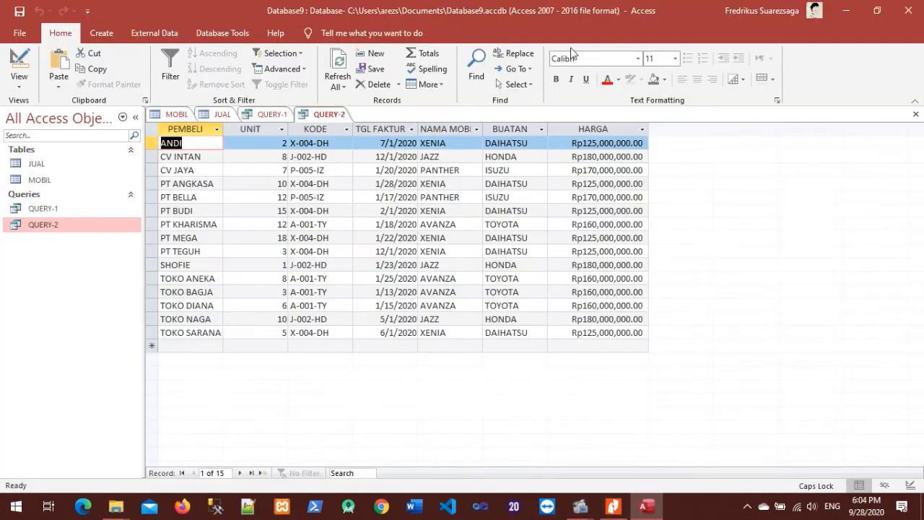
pyautogui.click(77, 225)
pyautogui.rightClick(77, 224)
pyautogui.click(85, 247)
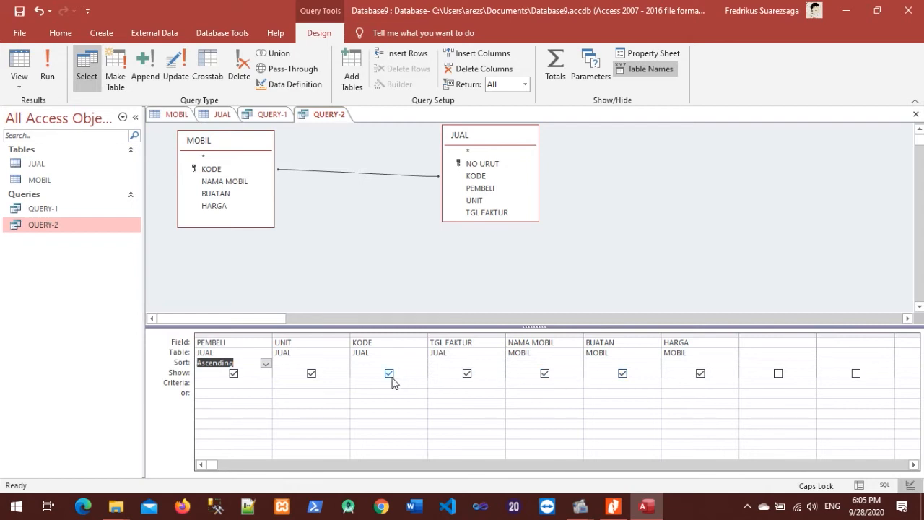
pyautogui.click(311, 373)
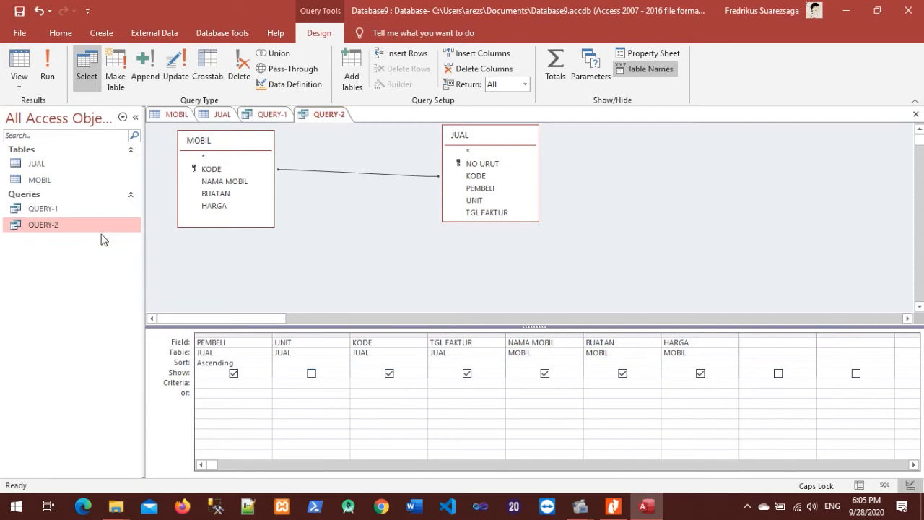
pyautogui.doubleClick(82, 228)
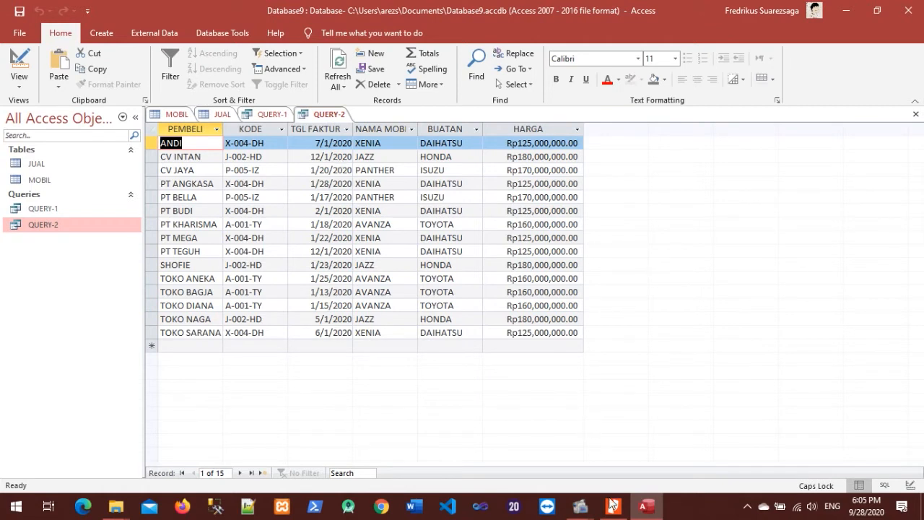
# Switch to Nitro Pro and read section 3.7.5 on query field criteria, down to the Kasus-1 example for NAMA MOBIL.
pyautogui.click(625, 514)
pyautogui.scroll(-1, 336, 254)
pyautogui.scroll(1, 466, 250)
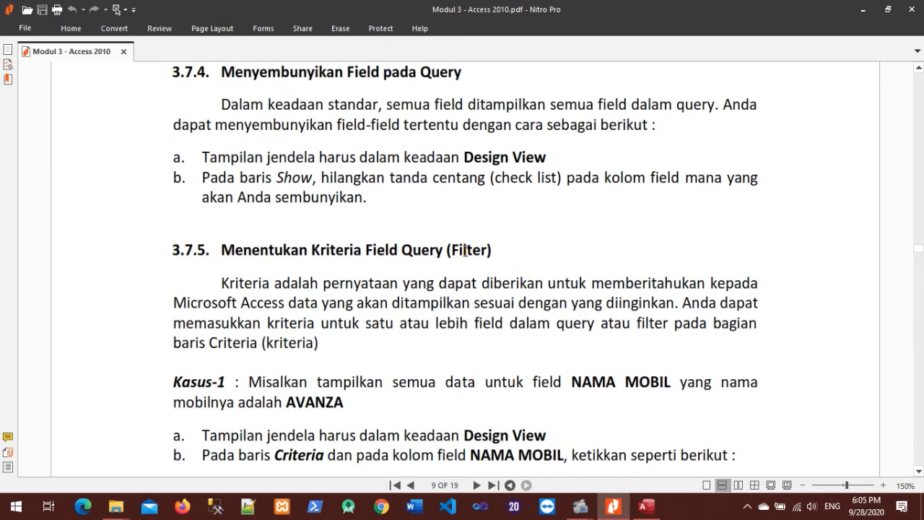
pyautogui.scroll(-3, 483, 255)
pyautogui.scroll(-1, 482, 255)
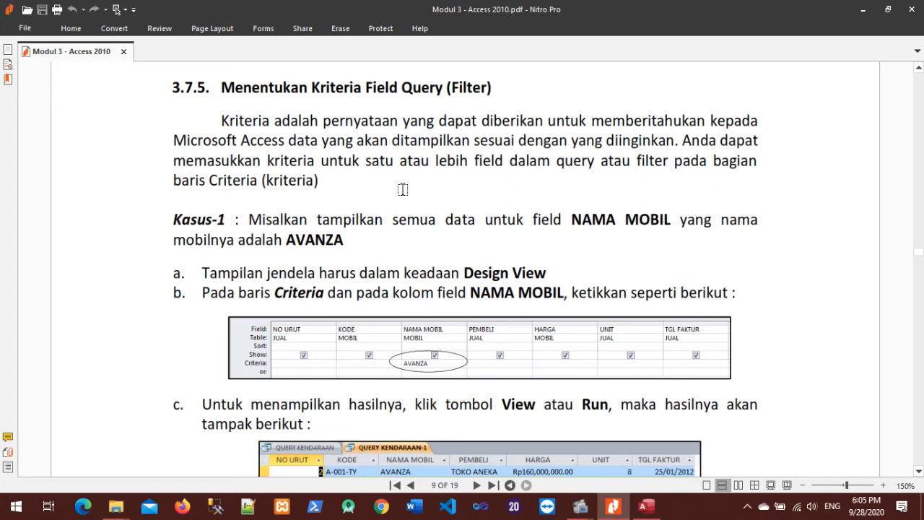
pyautogui.scroll(-1, 481, 224)
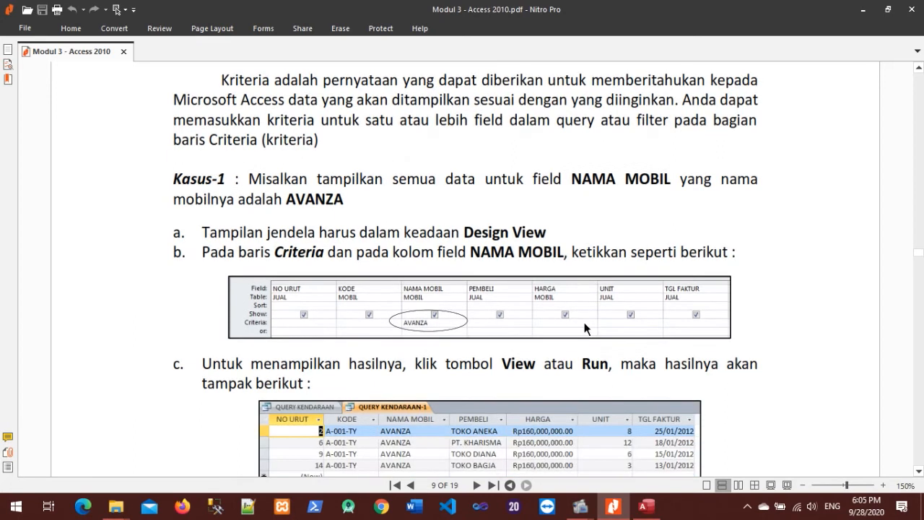
# Switch to Access and open QUERY-2 in Design View.
pyautogui.click(645, 507)
pyautogui.rightClick(65, 224)
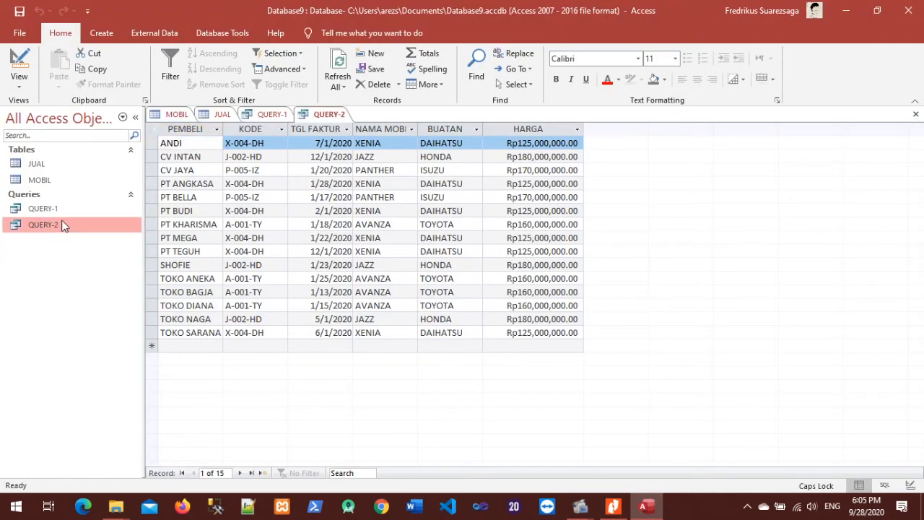
pyautogui.click(105, 246)
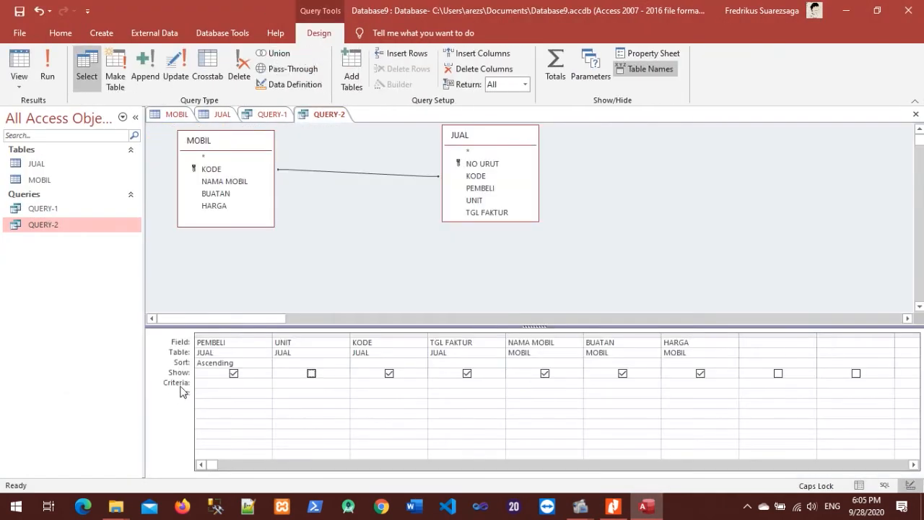
# Switch to Nitro Pro and read the remaining Kasus-1 steps, including the illustration of the filtered result.
pyautogui.click(614, 507)
pyautogui.scroll(-1, 358, 181)
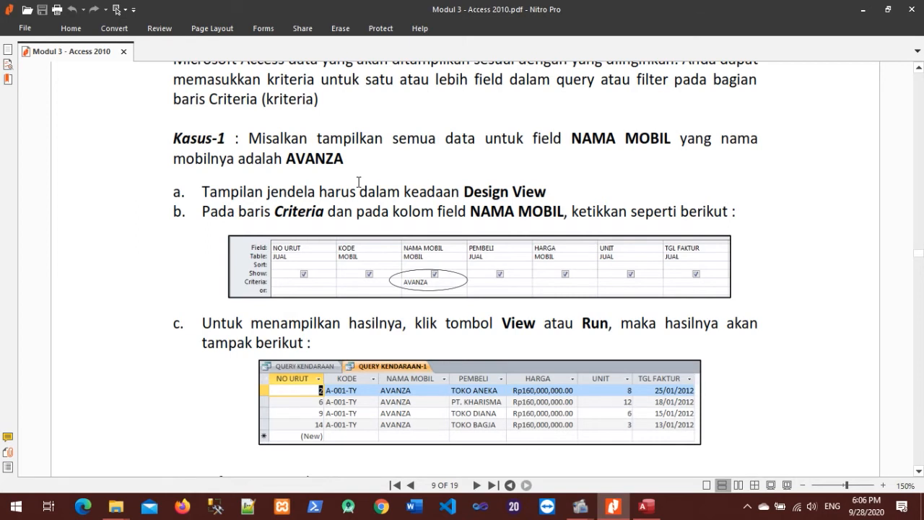
pyautogui.scroll(-1, 448, 188)
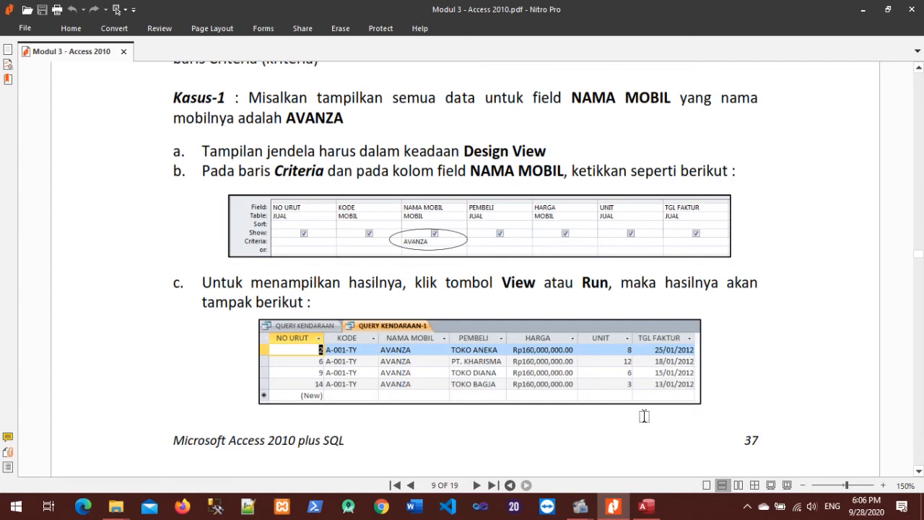
# Switch to Access, enter AVANZA as the NAMA MOBIL criterion in QUERY-2's design grid, and display the query's results.
pyautogui.click(646, 504)
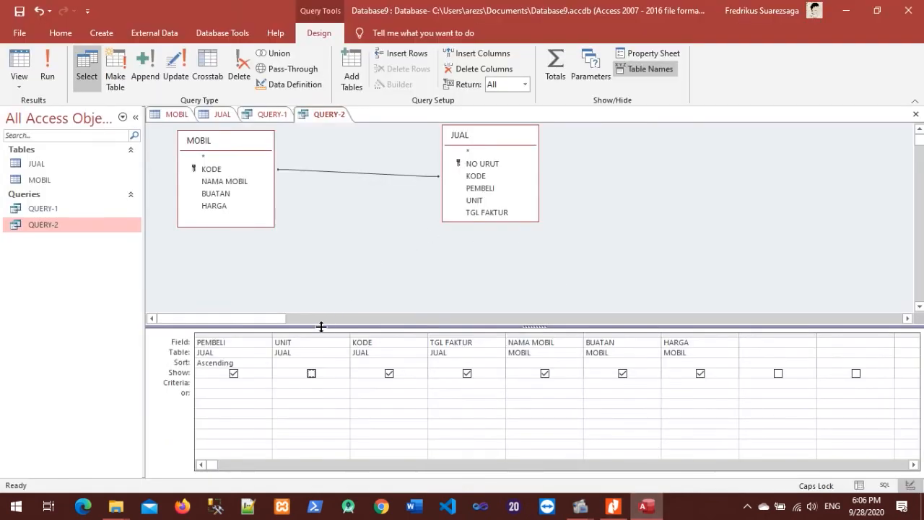
pyautogui.click(534, 383)
pyautogui.press('capslock')
pyautogui.write('ava')
pyautogui.press('BackSpace')
pyautogui.press('BackSpace')
pyautogui.press('BackSpace')
pyautogui.press('capslock')
pyautogui.write('AVANZA')
pyautogui.press('capslock')
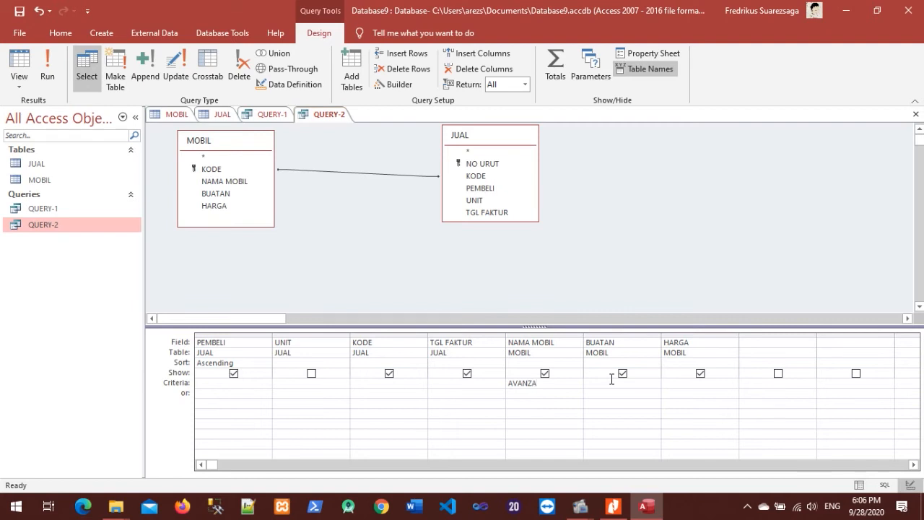
pyautogui.press('Tab')
pyautogui.click(631, 194)
pyautogui.doubleClick(104, 227)
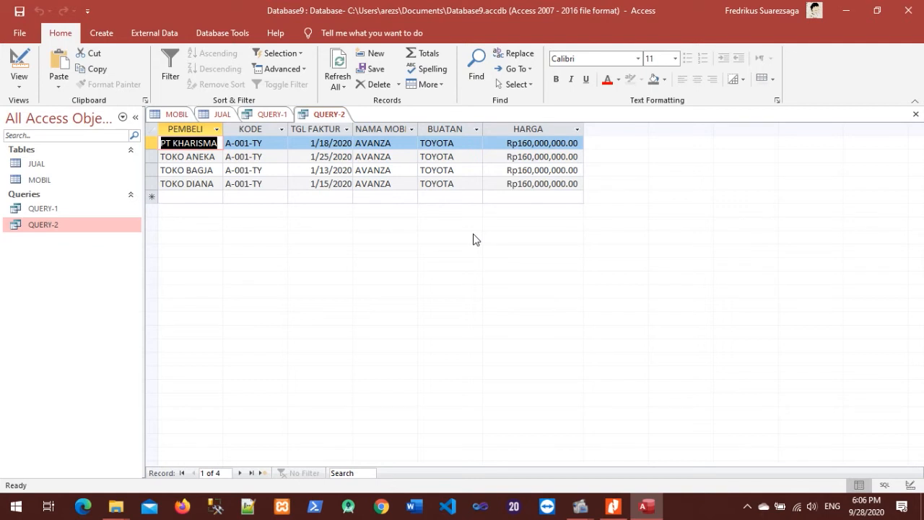
# Switch to Nitro Pro and read Kasus-2 on filtering the HARGA field for prices of at least Rp. 170,000,000.
pyautogui.click(613, 506)
pyautogui.scroll(-8, 383, 233)
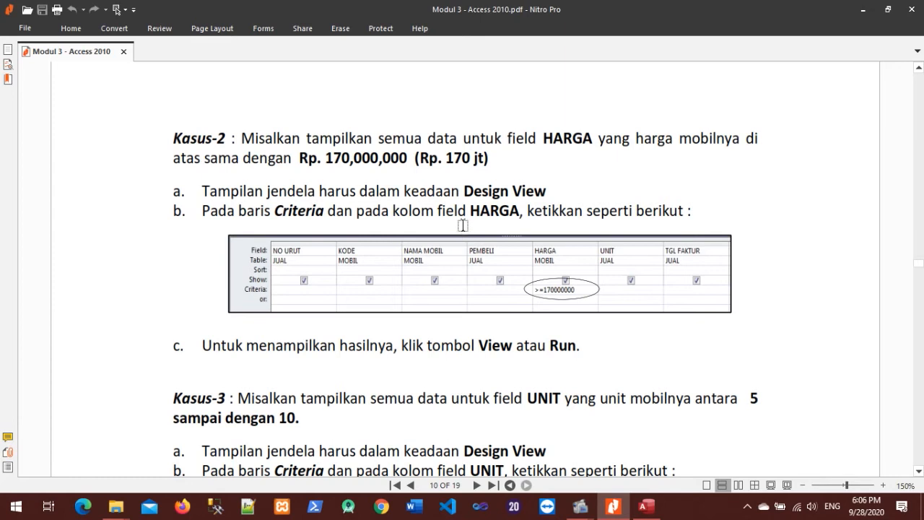
pyautogui.scroll(-1, 463, 224)
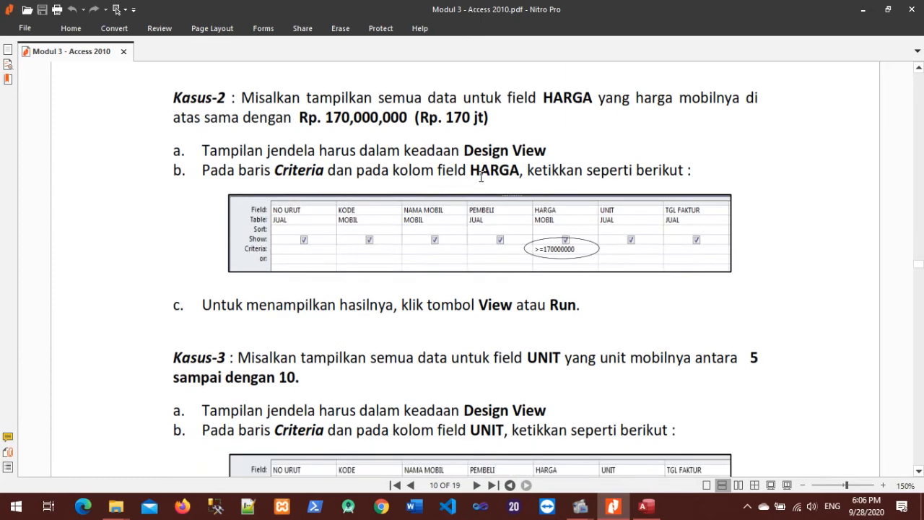
# Switch to Access, remove QUERY-2's NAMA MOBIL criterion, set the HARGA criterion to >=170000000, and display the query's results.
pyautogui.click(646, 506)
pyautogui.rightClick(105, 225)
pyautogui.click(128, 245)
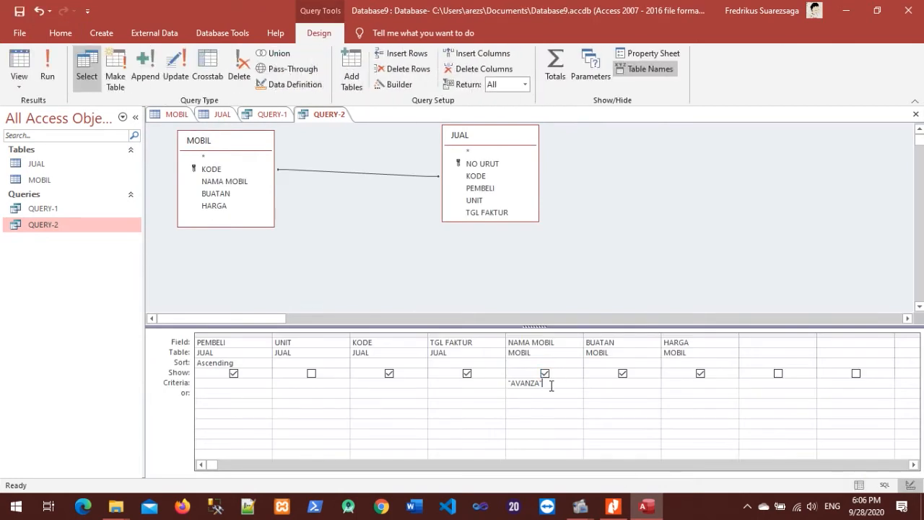
pyautogui.moveTo(553, 381); pyautogui.dragTo(483, 382)
pyautogui.press('Delete')
pyautogui.write('>=170000000')
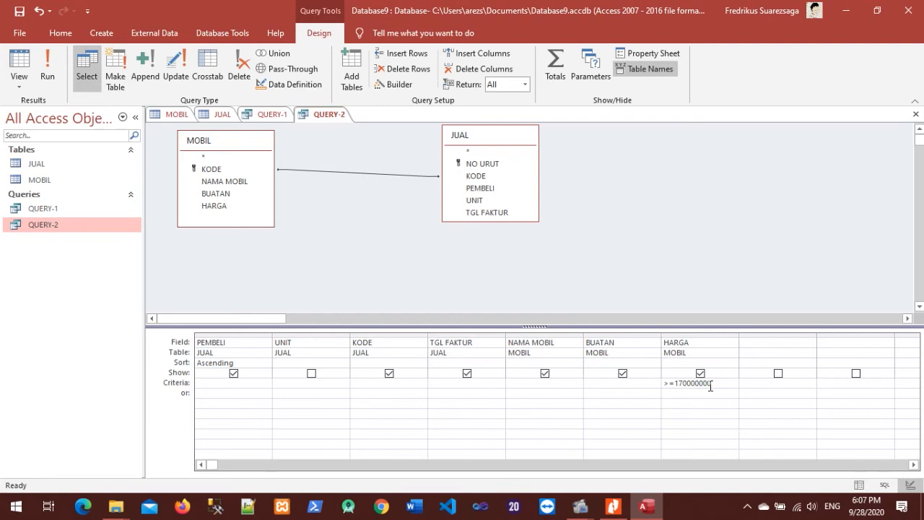
pyautogui.doubleClick(82, 228)
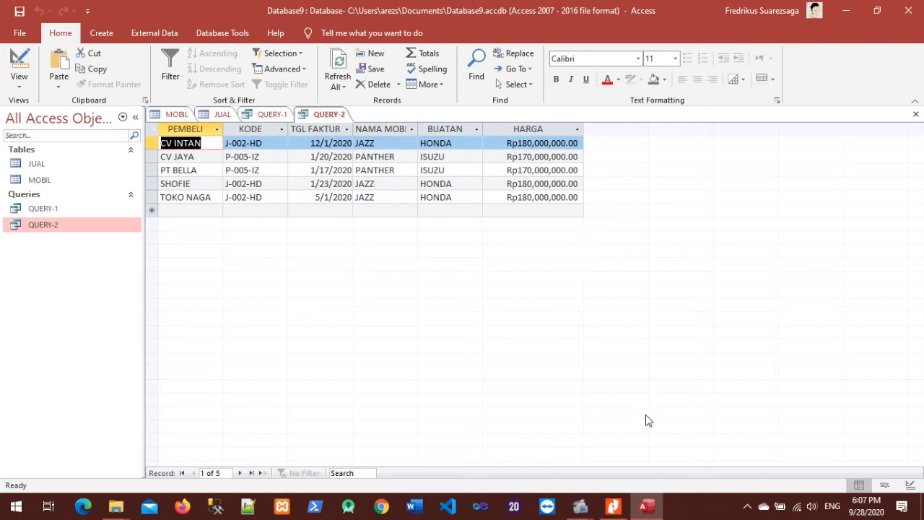
# Switch to Nitro Pro and read Kasus-3 on filtering UNIT from 5 to 10, including the alternative Between criterion.
pyautogui.click(613, 506)
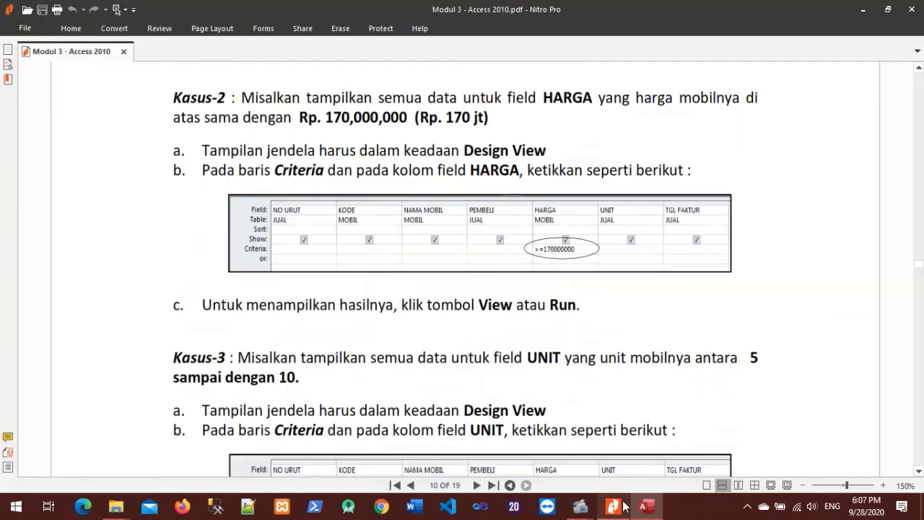
pyautogui.scroll(-3, 569, 307)
pyautogui.scroll(-2, 569, 306)
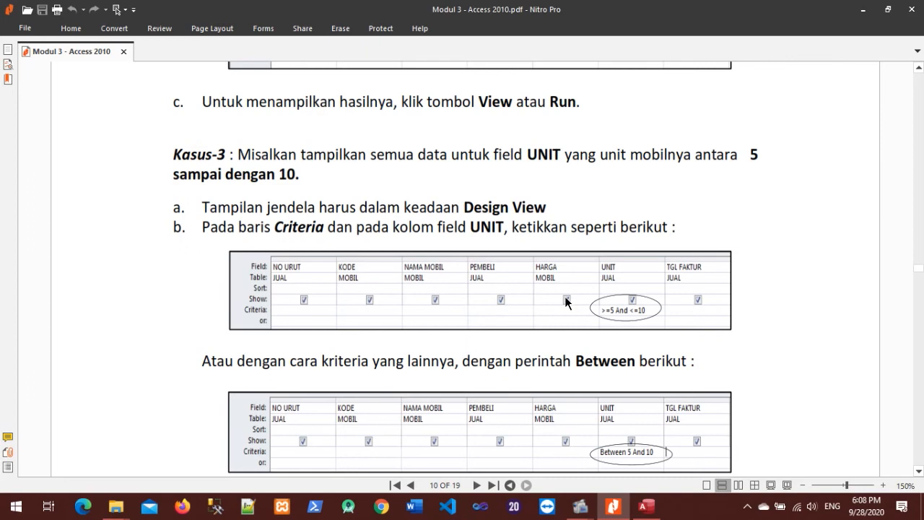
pyautogui.scroll(-2, 565, 296)
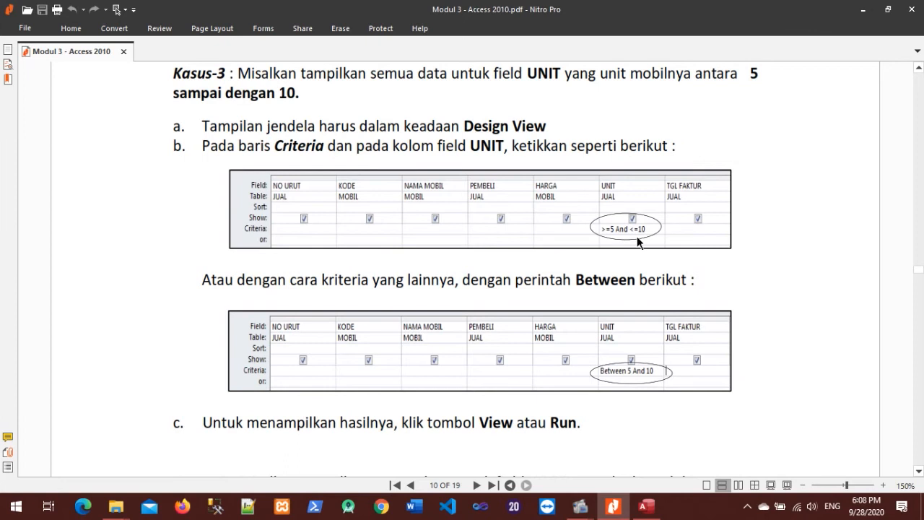
pyautogui.scroll(-3, 637, 236)
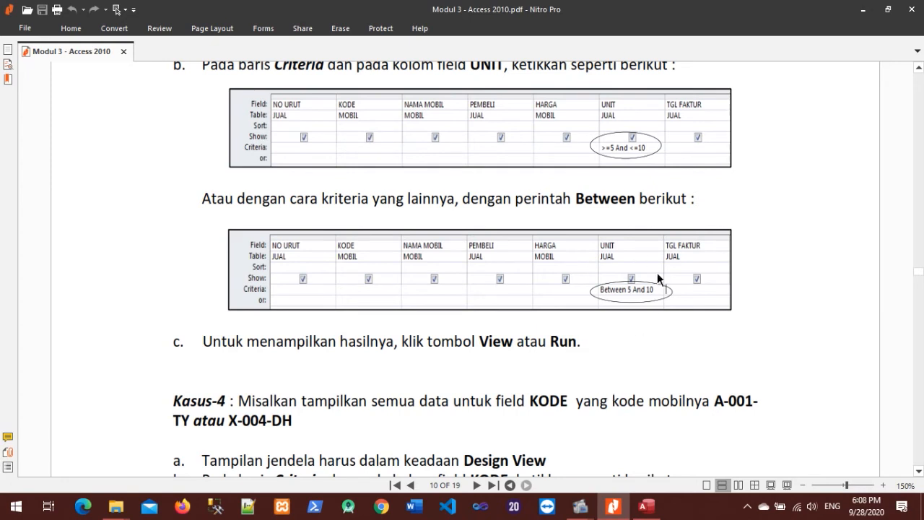
# Switch to Access and, in QUERY-2's Design View, make the UNIT field visible and clear the HARGA criterion.
pyautogui.click(646, 506)
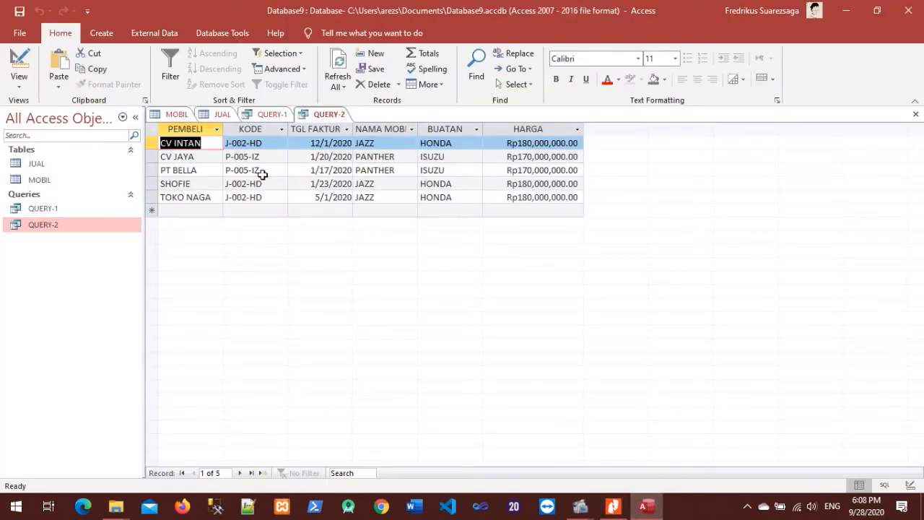
pyautogui.rightClick(64, 226)
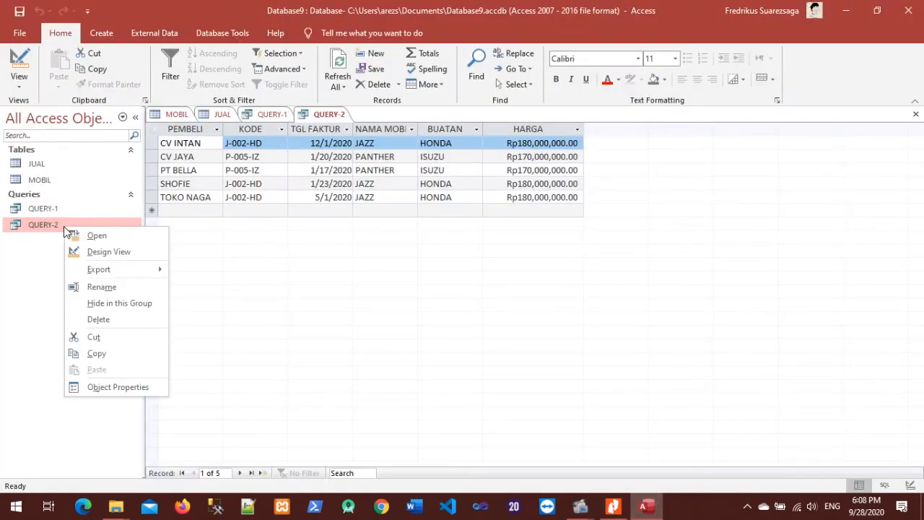
pyautogui.click(107, 251)
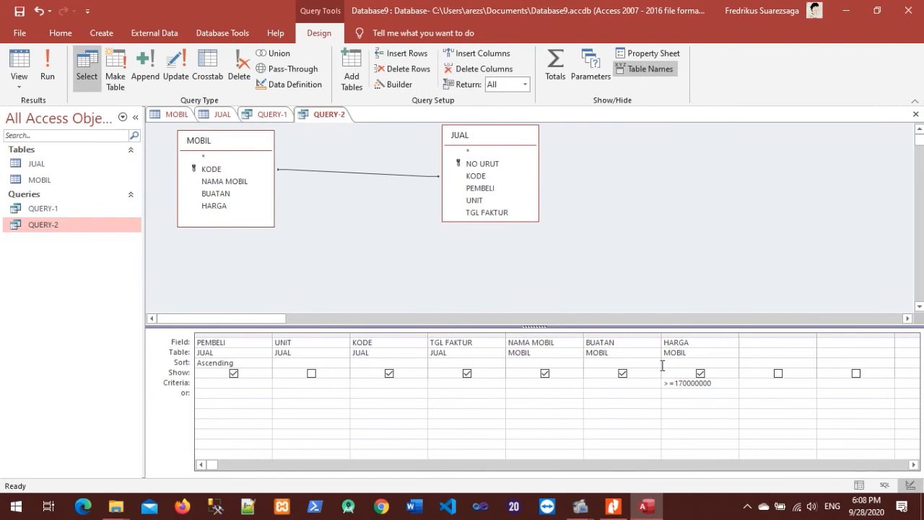
pyautogui.click(311, 373)
pyautogui.moveTo(726, 383); pyautogui.dragTo(621, 377)
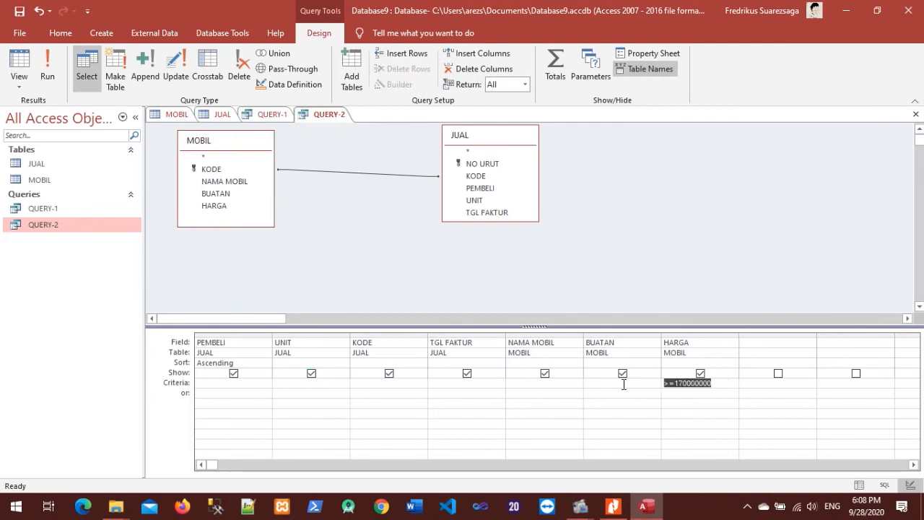
pyautogui.press('Delete')
# Enter >=5 And <=10 as the UNIT criterion and display QUERY-2's results.
pyautogui.click(327, 383)
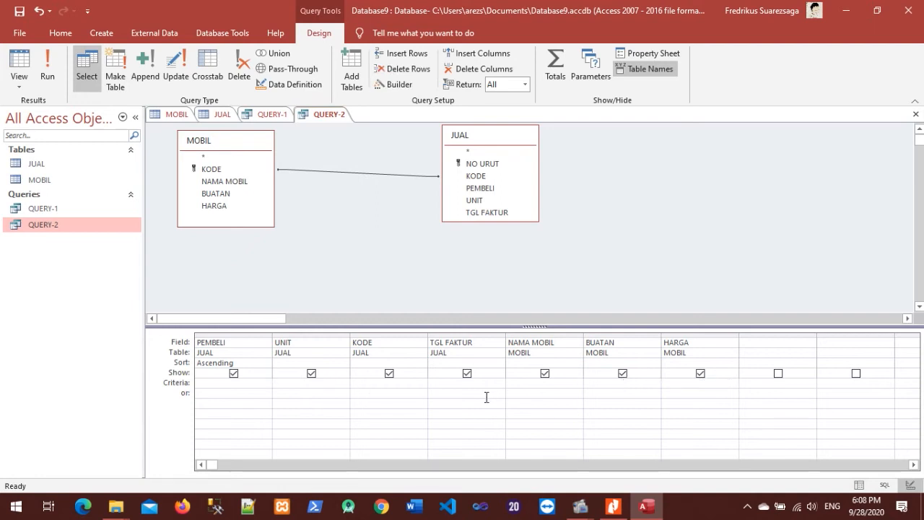
pyautogui.write('>=5 and <=10')
pyautogui.press('Tab')
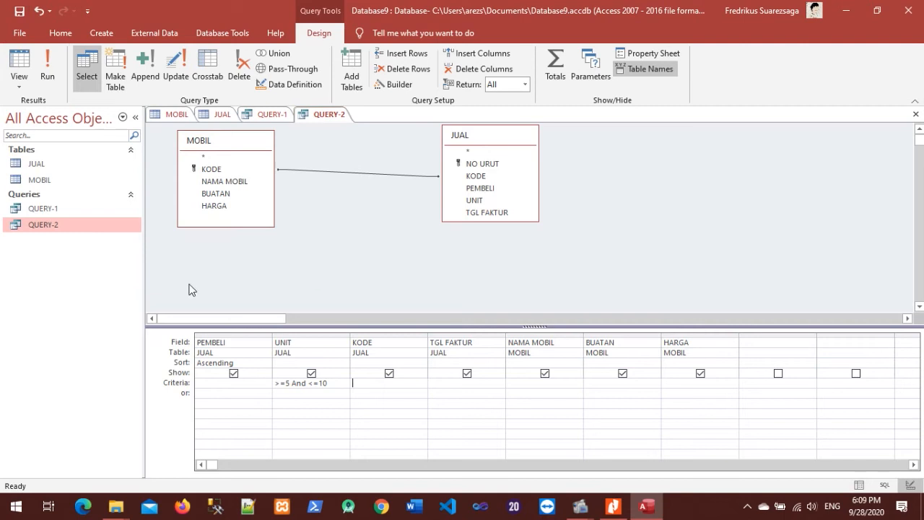
pyautogui.doubleClick(68, 224)
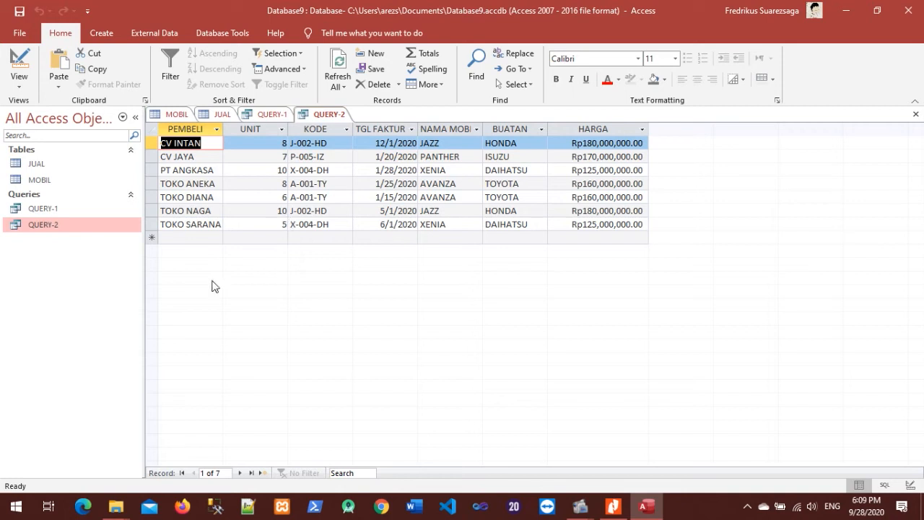
# Replace QUERY-2's UNIT criterion with Between 5 And 10, save the query, and display its results.
pyautogui.rightClick(66, 229)
pyautogui.click(94, 255)
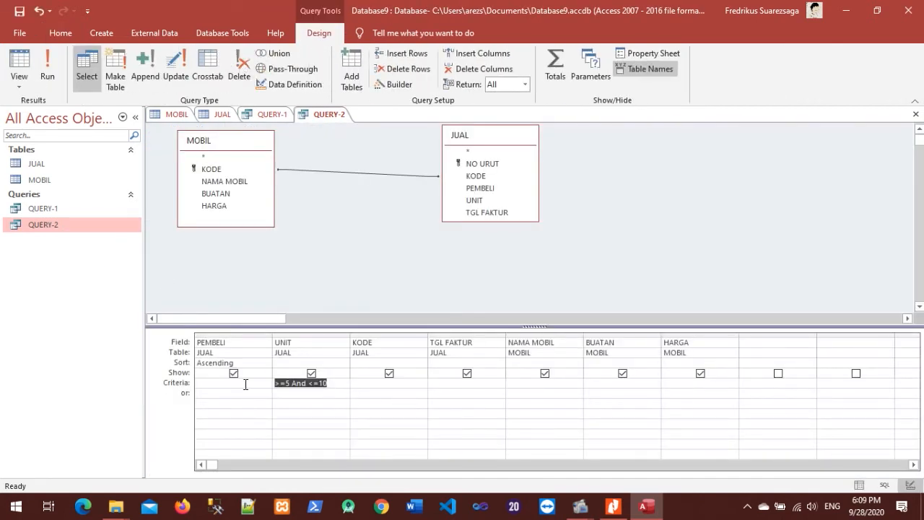
pyautogui.write('between 5 and 10')
pyautogui.press('Tab')
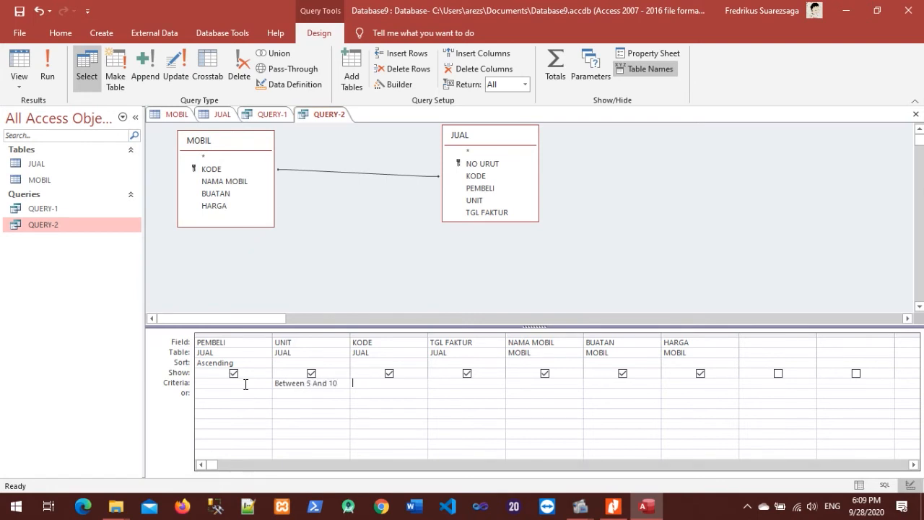
pyautogui.click(19, 11)
pyautogui.doubleClick(42, 223)
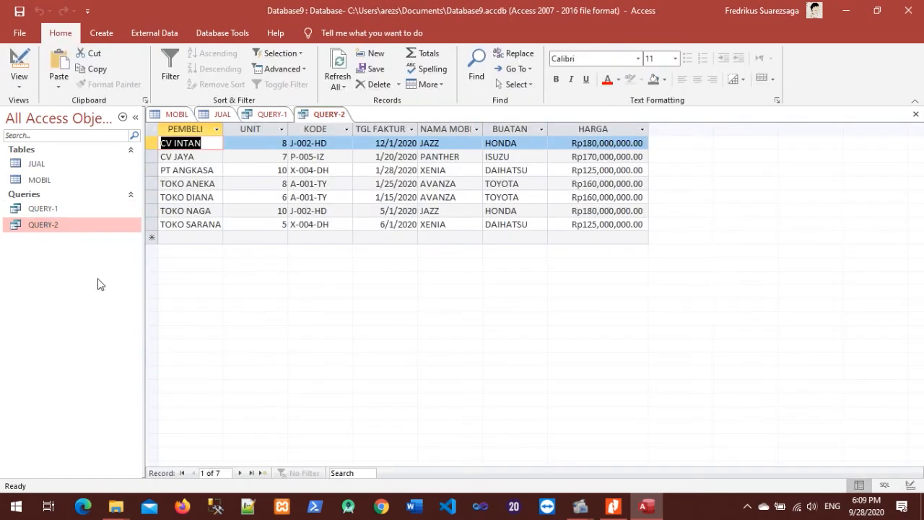
# Return QUERY-2 to Design View and switch to Nitro Pro to read Kasus-4 on the two KODE criteria.
pyautogui.rightClick(86, 224)
pyautogui.click(123, 250)
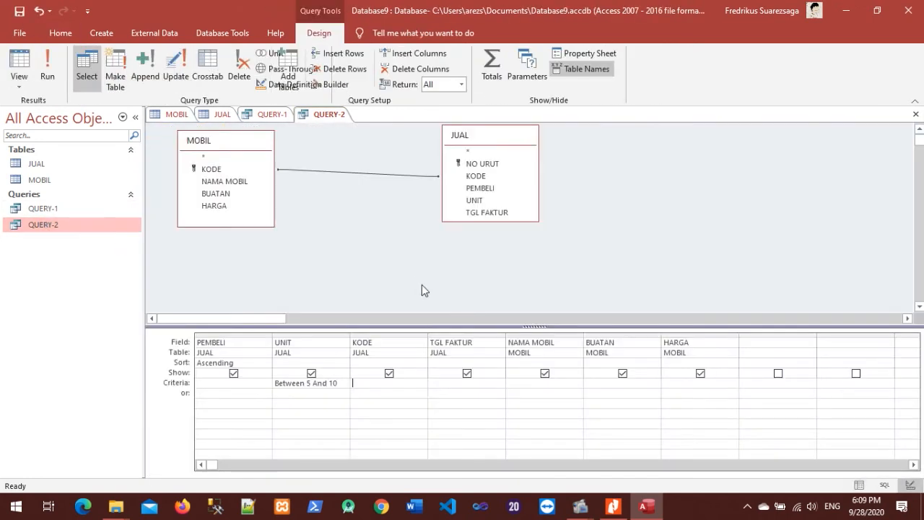
pyautogui.click(613, 506)
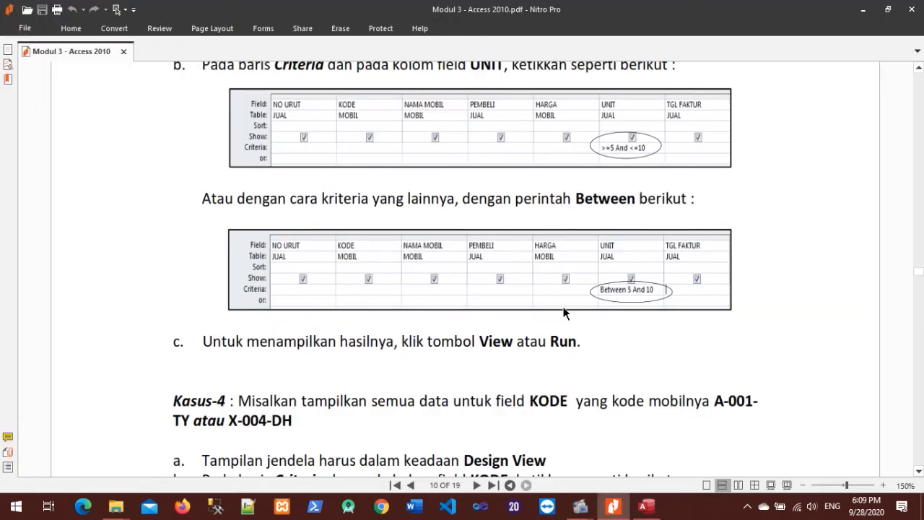
pyautogui.scroll(-2, 560, 316)
pyautogui.scroll(-4, 566, 303)
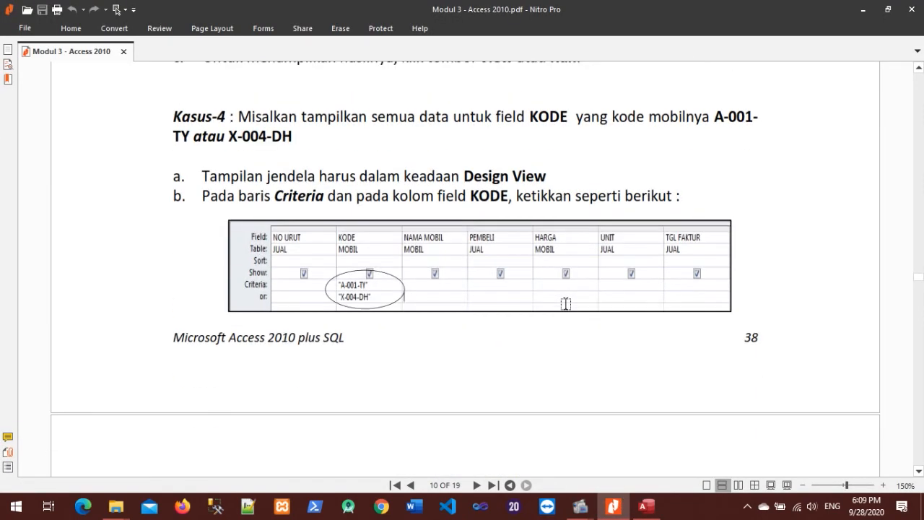
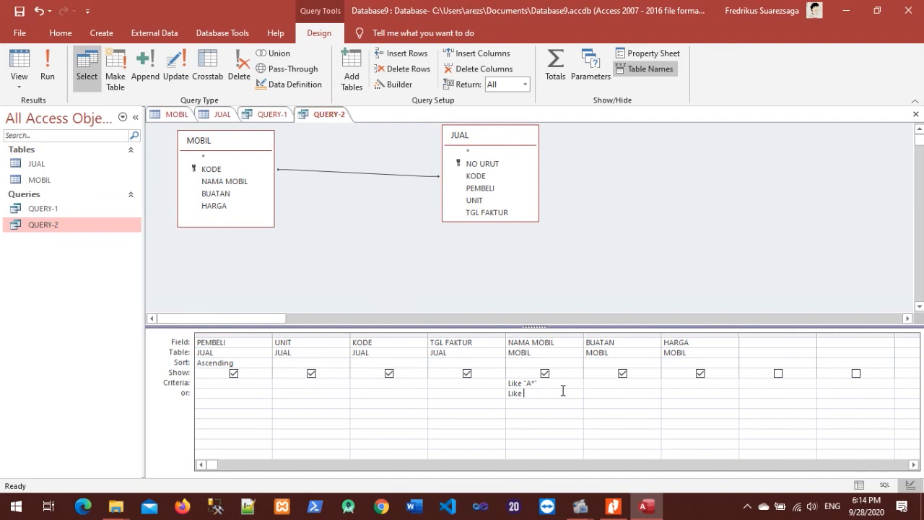
# Complete the alternative NAMA MOBIL criterion as Like "*A" in QUERY-2's design grid and run the query.
pyautogui.write('"')
pyautogui.press('capslock')
pyautogui.write('*A')
pyautogui.click(47, 72)
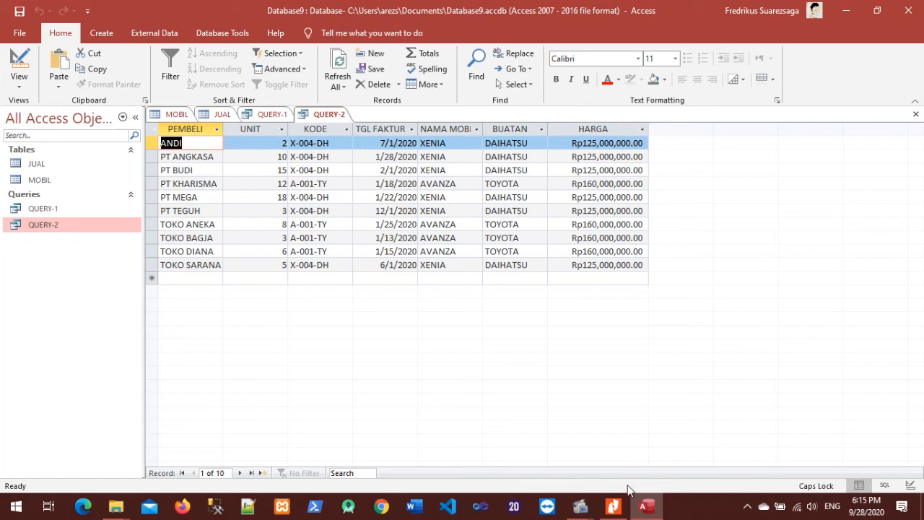
# Switch to Nitro Pro and read Kasus-8 on filtering NAMA MOBIL for names whose third letter is N.
pyautogui.click(613, 506)
pyautogui.scroll(-5, 592, 316)
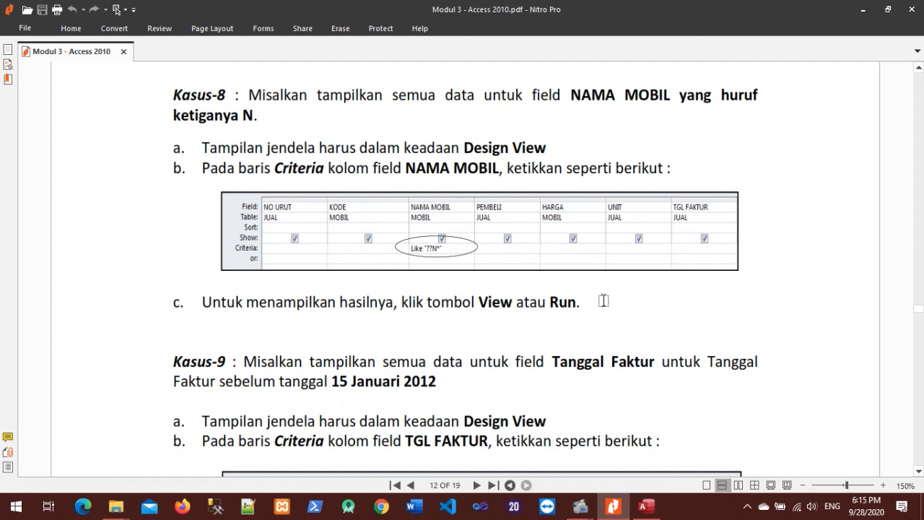
pyautogui.moveTo(581, 508)
pyautogui.scroll(-1, 664, 148)
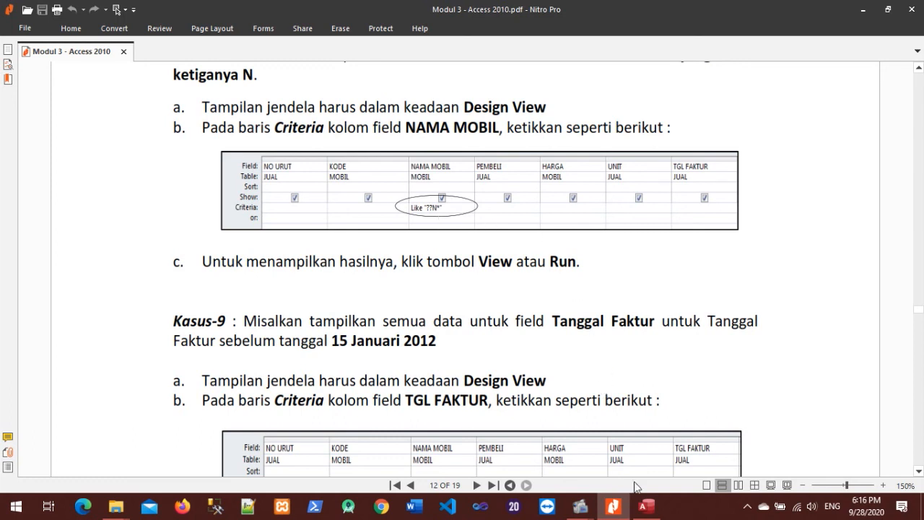
# Switch to Access, open QUERY-2 in Design View, and clear both NAMA MOBIL criteria.
pyautogui.click(644, 508)
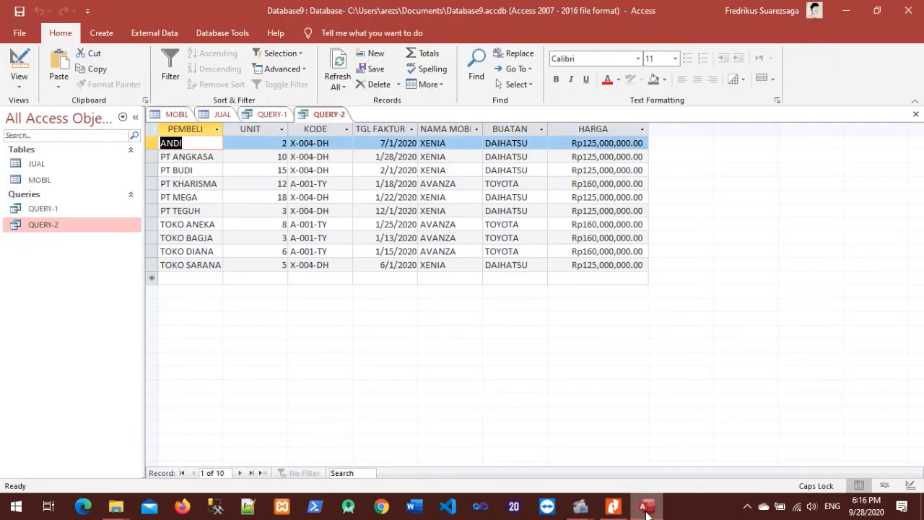
pyautogui.rightClick(64, 228)
pyautogui.click(108, 249)
pyautogui.moveTo(542, 393); pyautogui.dragTo(479, 391)
pyautogui.press('Delete')
pyautogui.click(542, 382)
pyautogui.moveTo(539, 382); pyautogui.dragTo(476, 382)
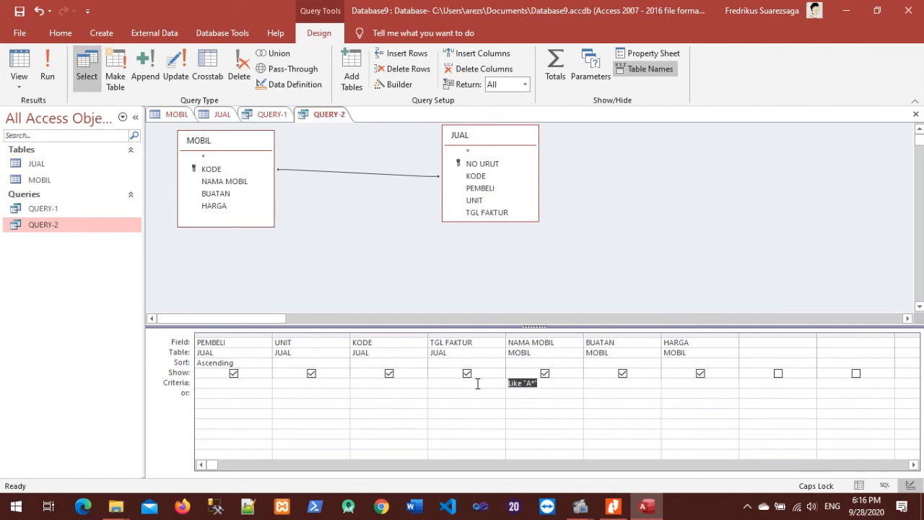
pyautogui.press('Delete')
# Enter Like "??N*" as the NAMA MOBIL criterion after checking the module's example, save QUERY-2, and run it.
pyautogui.hotkey('alt', 'Tab')
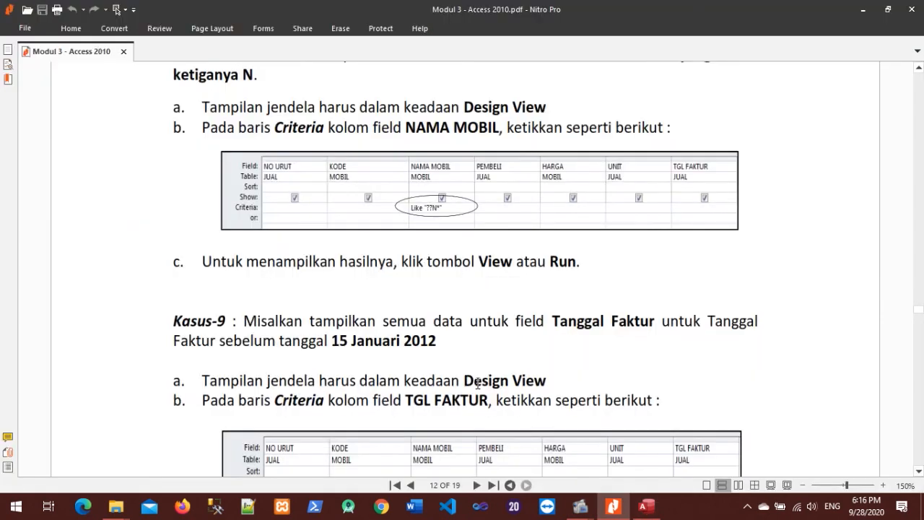
pyautogui.hotkey('alt', 'Tab')
pyautogui.write('Li')
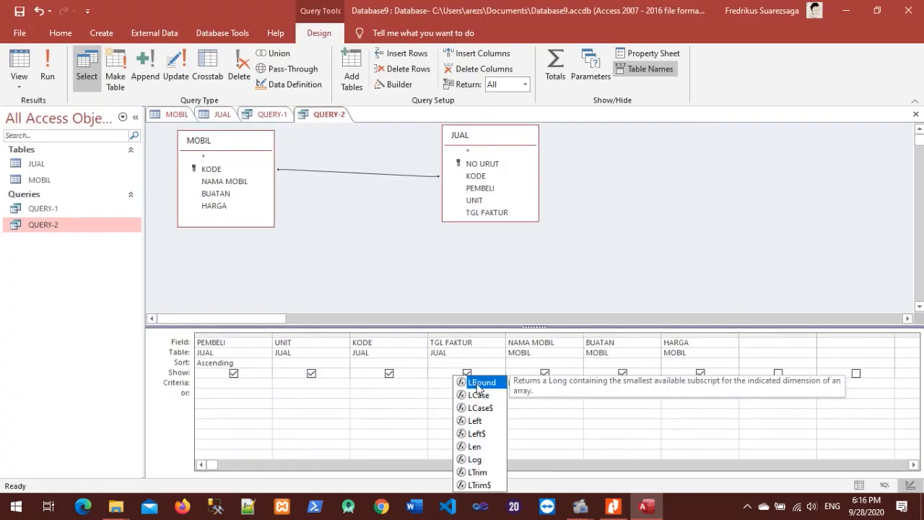
pyautogui.write('ke ')
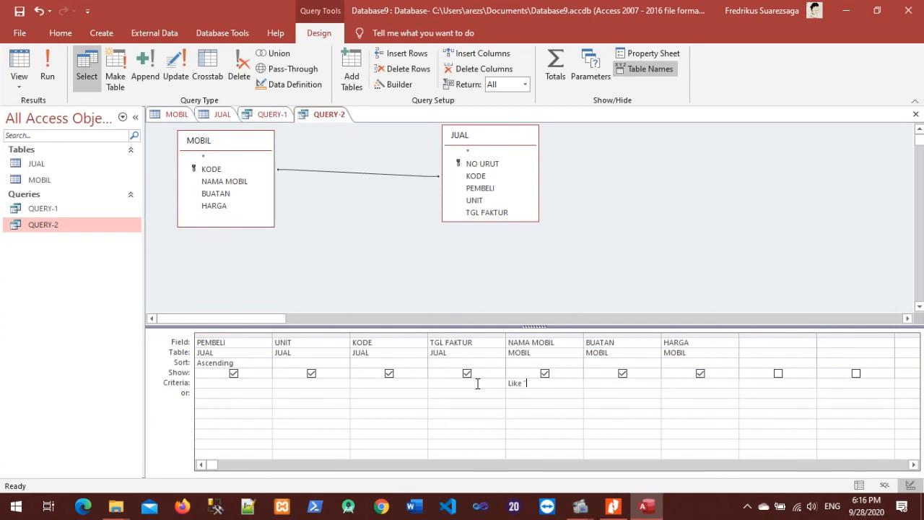
pyautogui.write('"??')
pyautogui.press('capslock')
pyautogui.write('N*"')
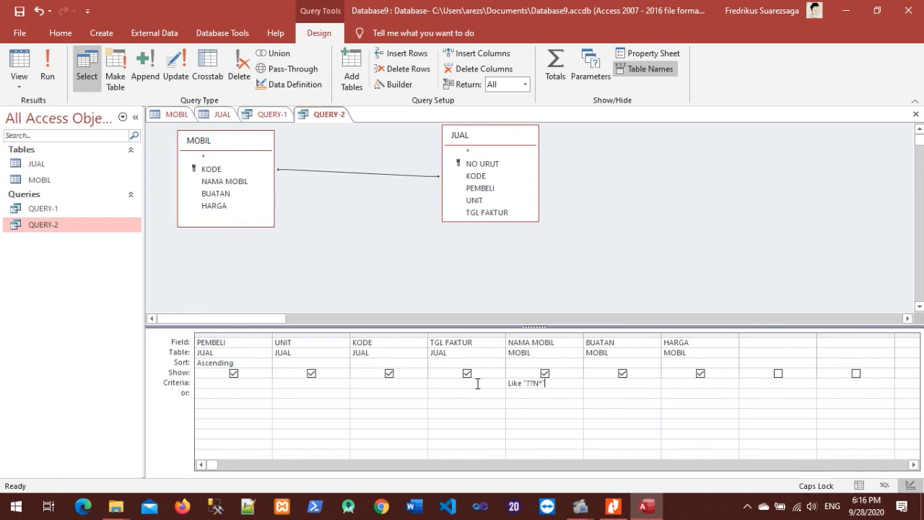
pyautogui.click(19, 11)
pyautogui.click(47, 71)
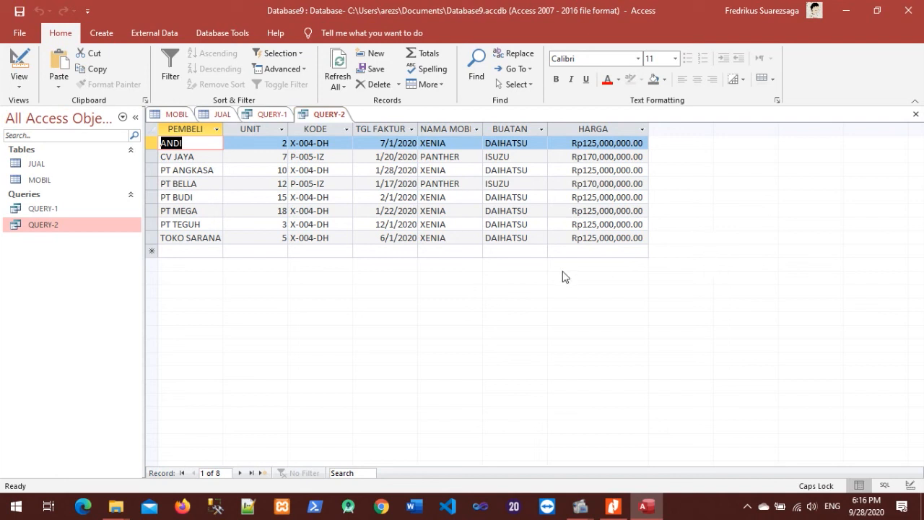
# Switch to Nitro Pro and read Kasus-9 on filtering TGL FAKTUR for invoice dates before 15 Januari 2012.
pyautogui.click(613, 506)
pyautogui.scroll(-5, 450, 218)
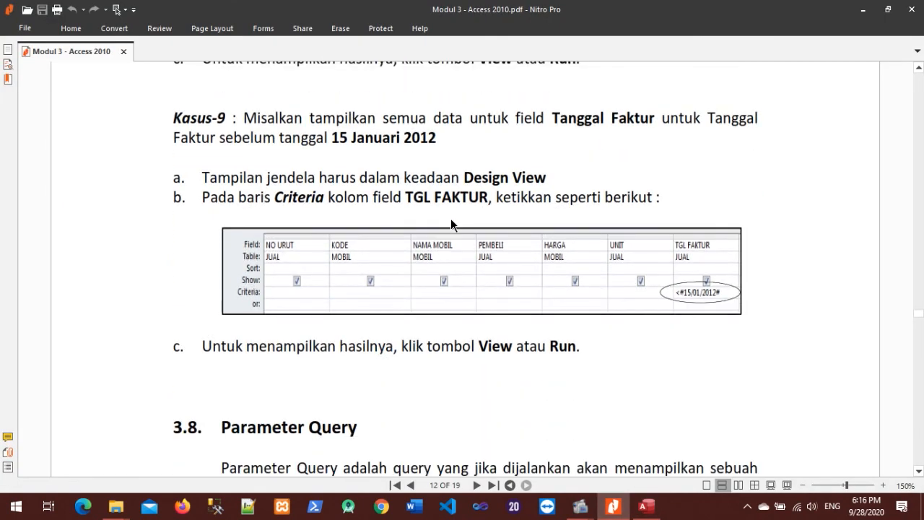
pyautogui.scroll(1, 451, 224)
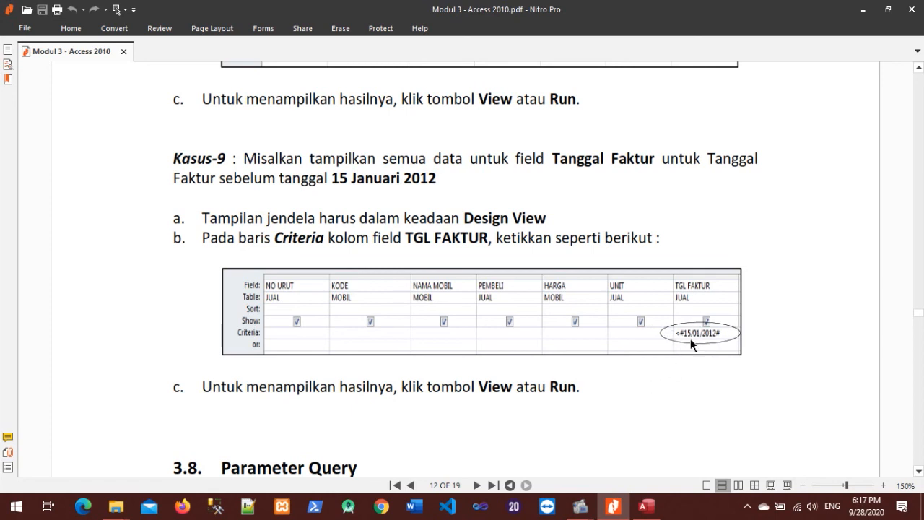
# Switch to Access, open QUERY-2 in Design View, and clear the Like "??N*" criterion under NAMA MOBIL.
pyautogui.click(646, 505)
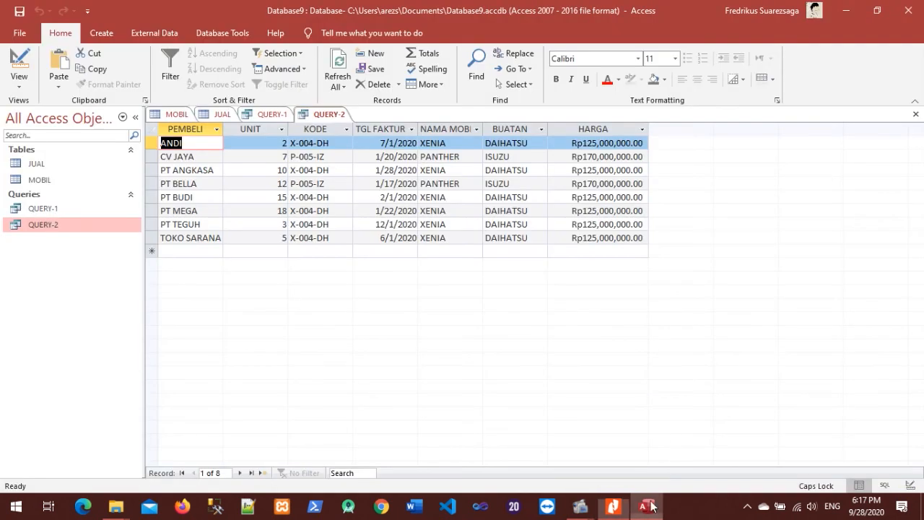
pyautogui.rightClick(23, 227)
pyautogui.click(60, 251)
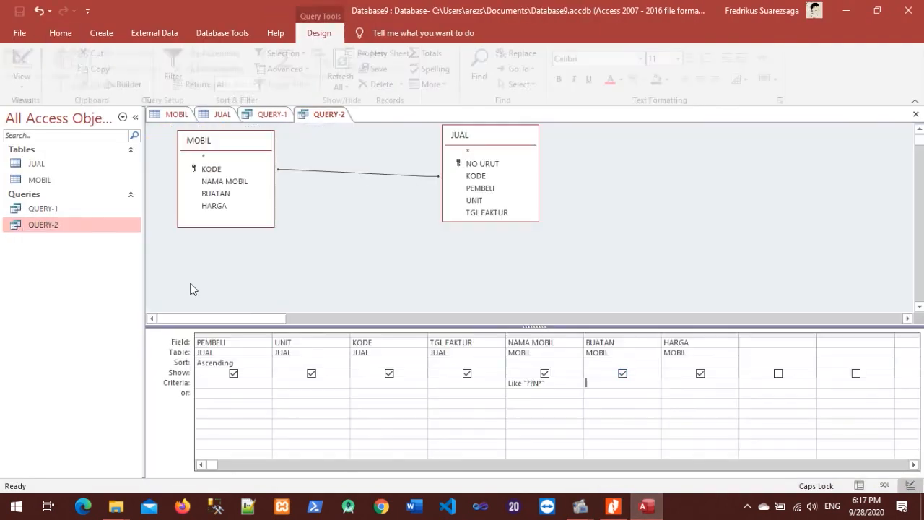
pyautogui.moveTo(568, 384); pyautogui.dragTo(436, 385)
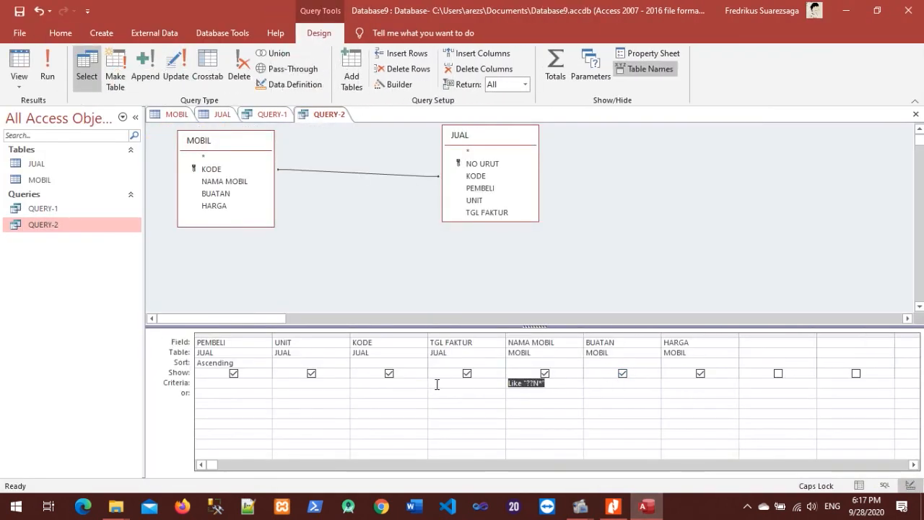
pyautogui.press('Delete')
# Enter <#01/15/2020# as the TGL FAKTUR criterion and run QUERY-2.
pyautogui.click(443, 382)
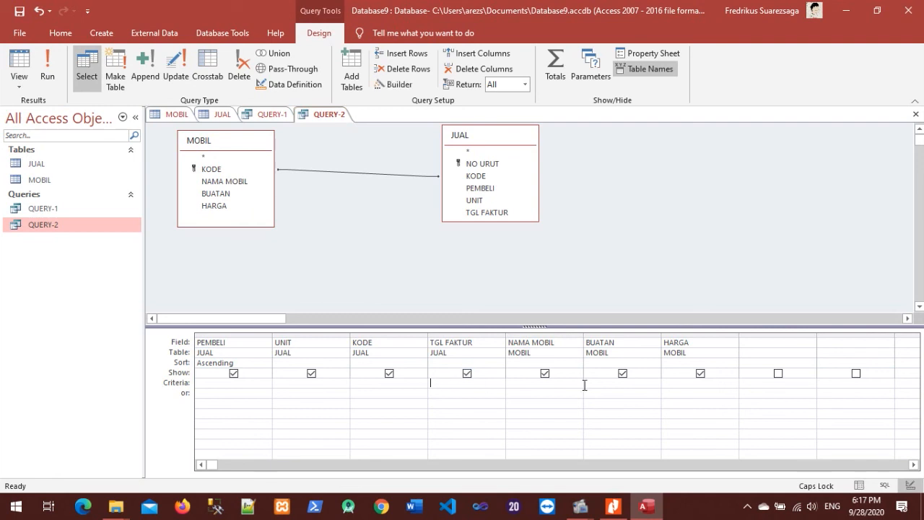
pyautogui.write('<#01/15/2020#')
pyautogui.press('Return')
pyautogui.click(47, 73)
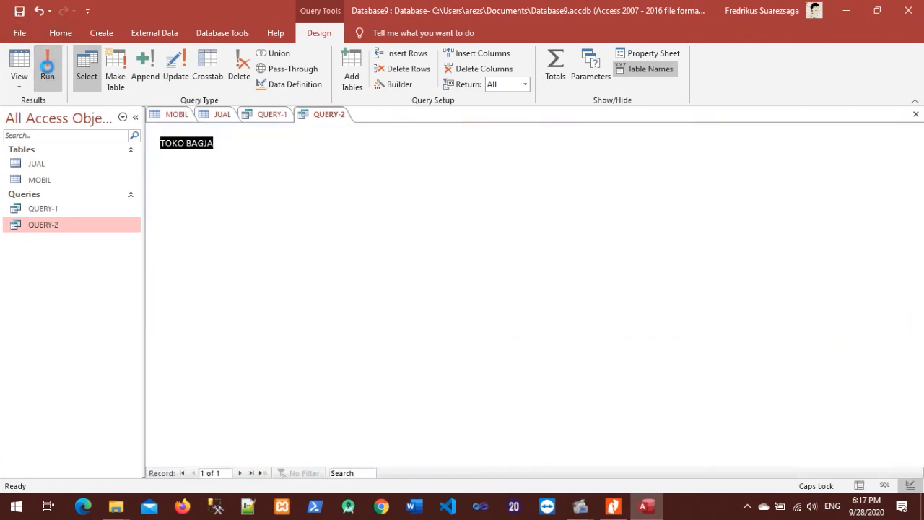